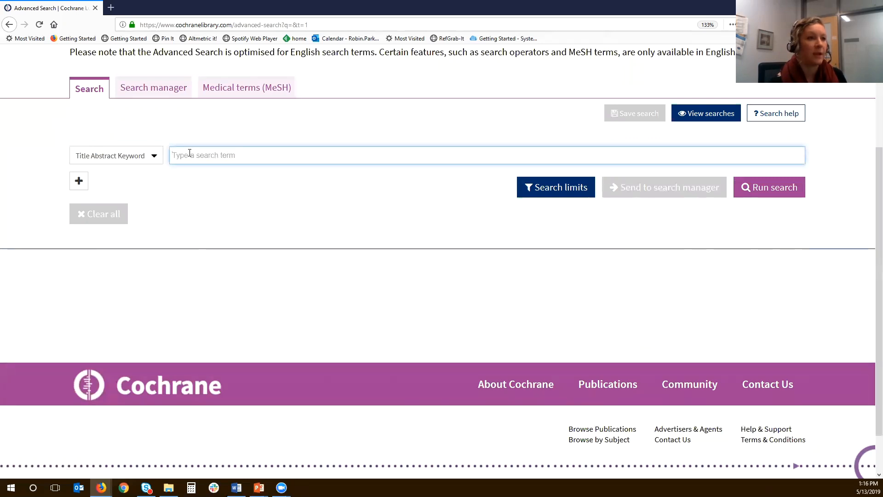
- Open the Search manager and start composing a search term for line #1
left_click(152, 92)
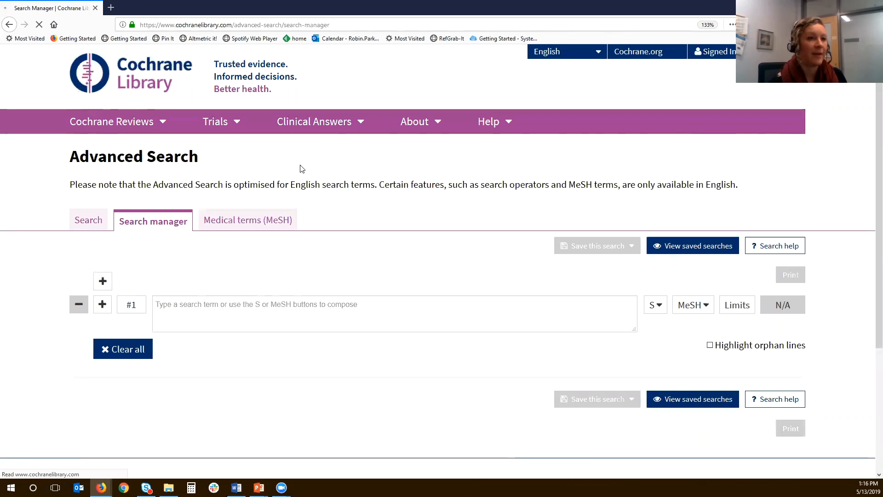
scroll(301, 169, "down", 2)
scroll(302, 169, "down", 2)
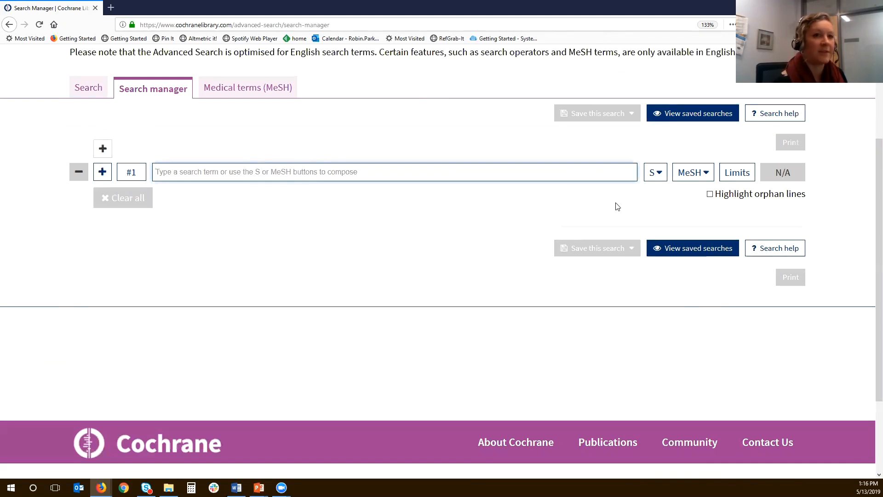
key("Tab")
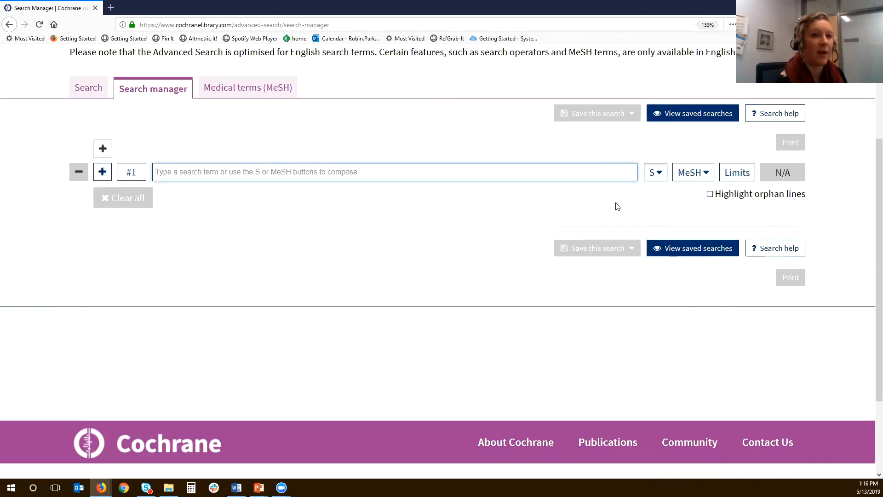
key("Return")
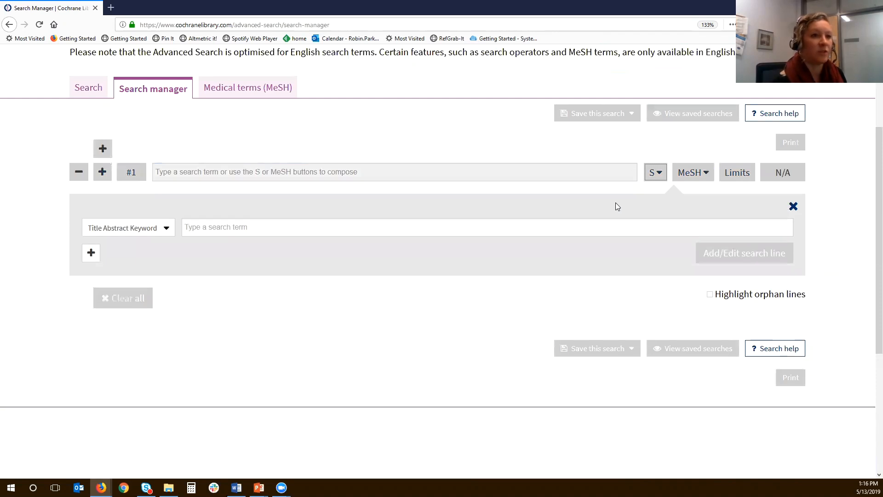
- Enter atopic dermatitis as the Title Abstract Keyword search term for line #1
key("Tab")
key("Tab")
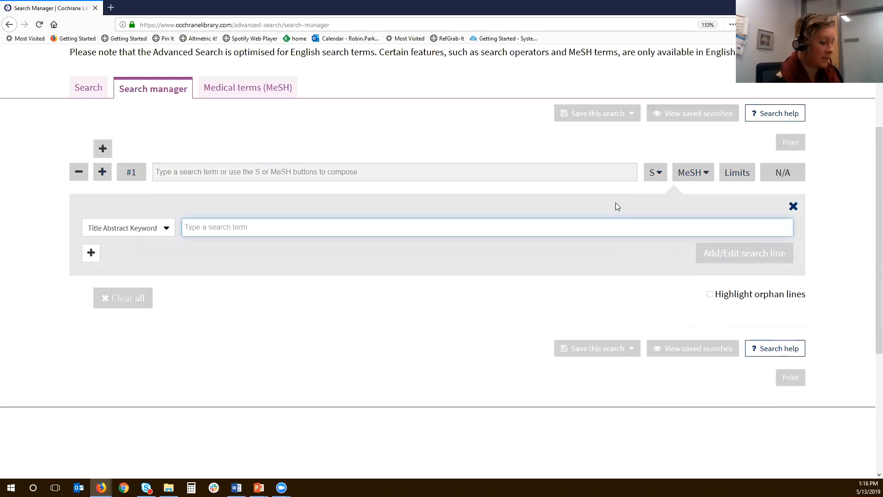
type("atopic derm")
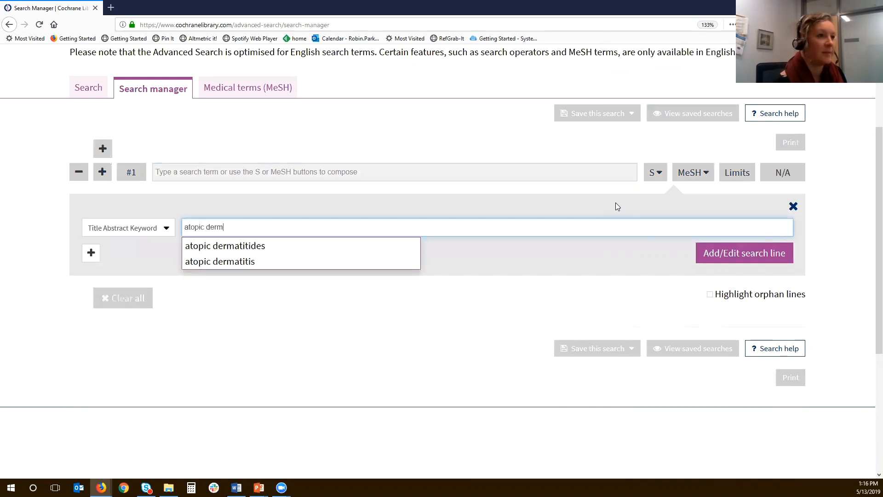
type("atitis")
left_click(165, 227)
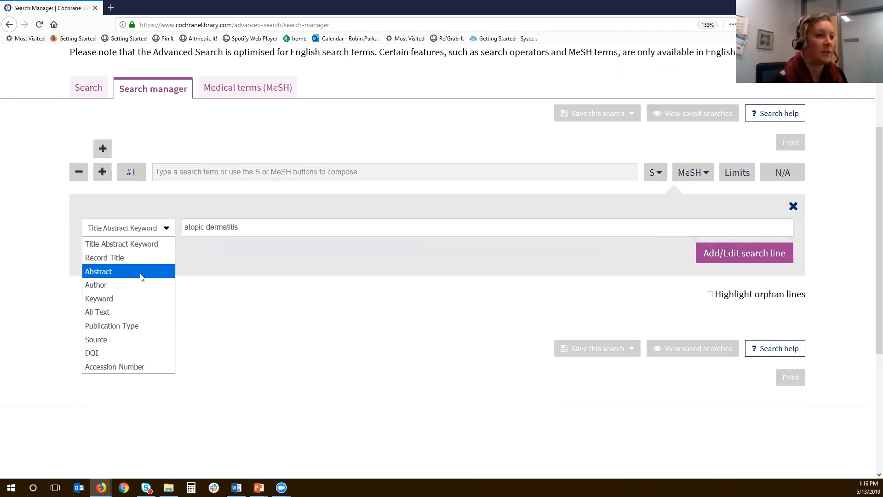
left_click(157, 230)
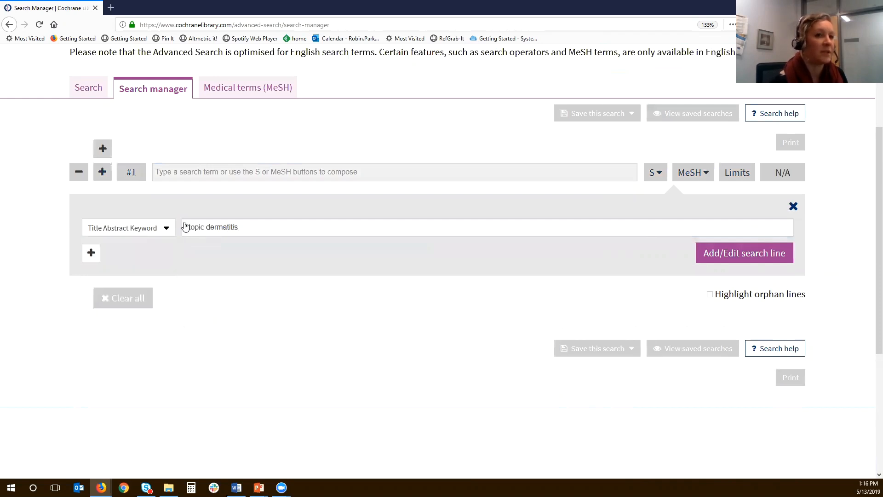
left_click(92, 254)
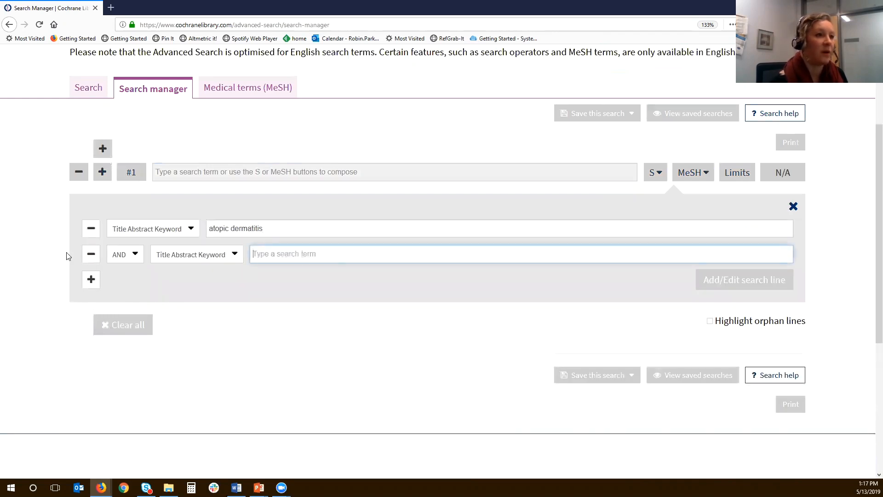
left_click(92, 255)
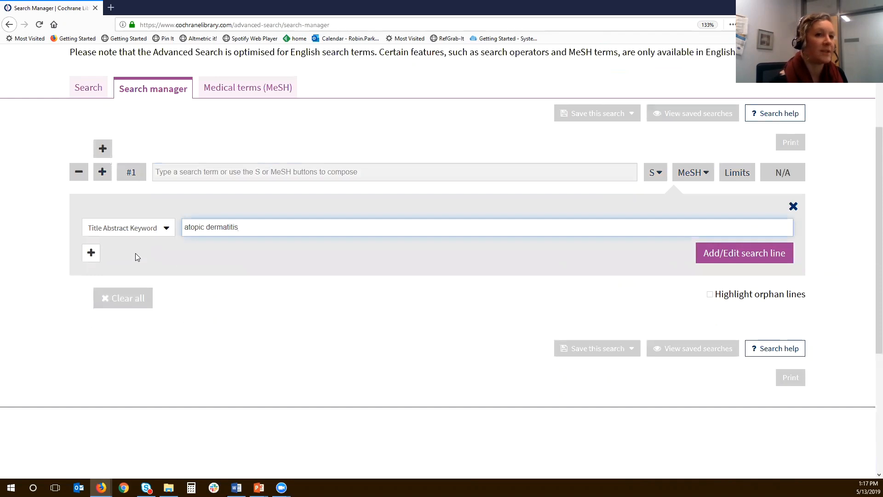
- Add the composed atopic dermatitis term as search line #1 and show its results
key("Return")
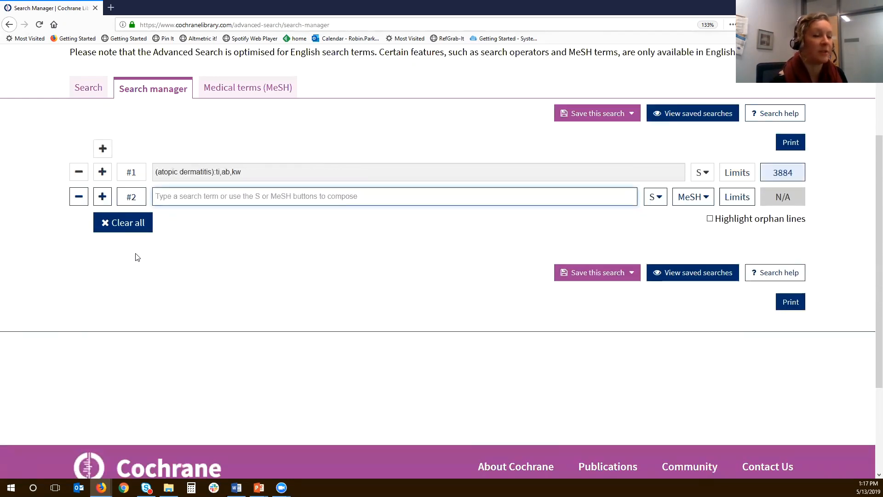
left_click(780, 174)
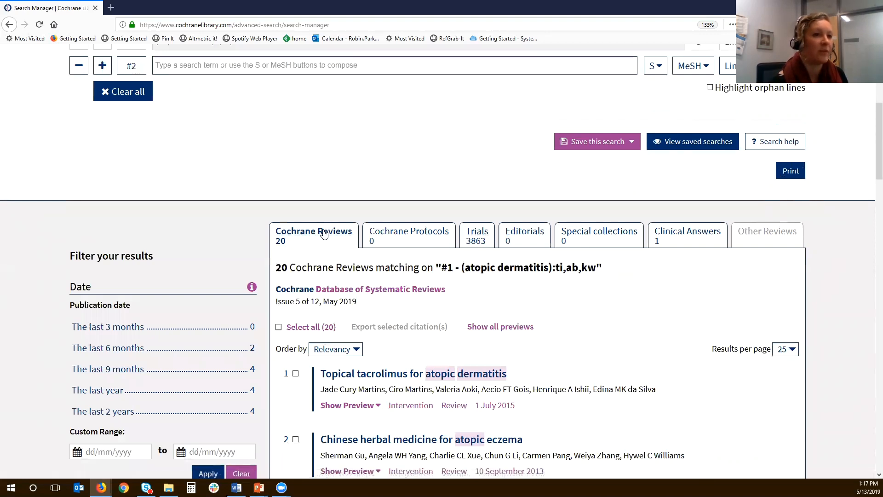
- Add search line #2 with the suggested quoted phrase "atopic dermatitis" in Title Abstract Keyword
scroll(324, 234, "up", 2)
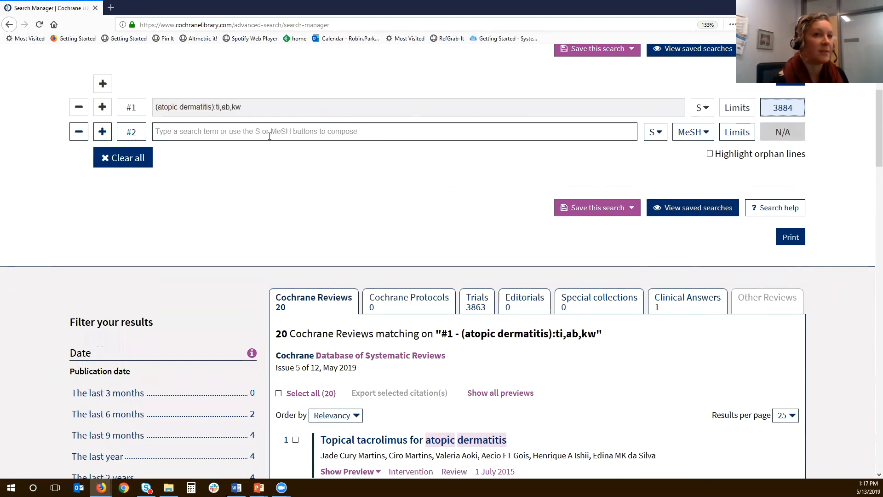
left_click(226, 132)
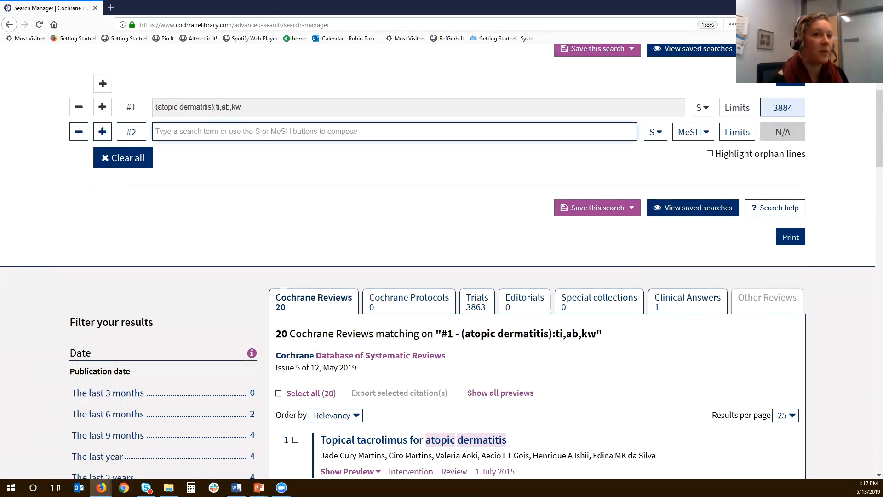
left_click(266, 133)
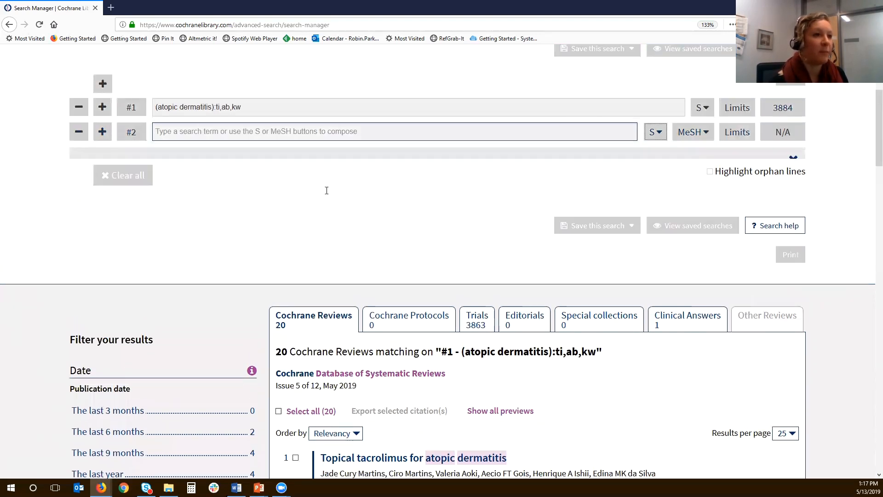
left_click(263, 188)
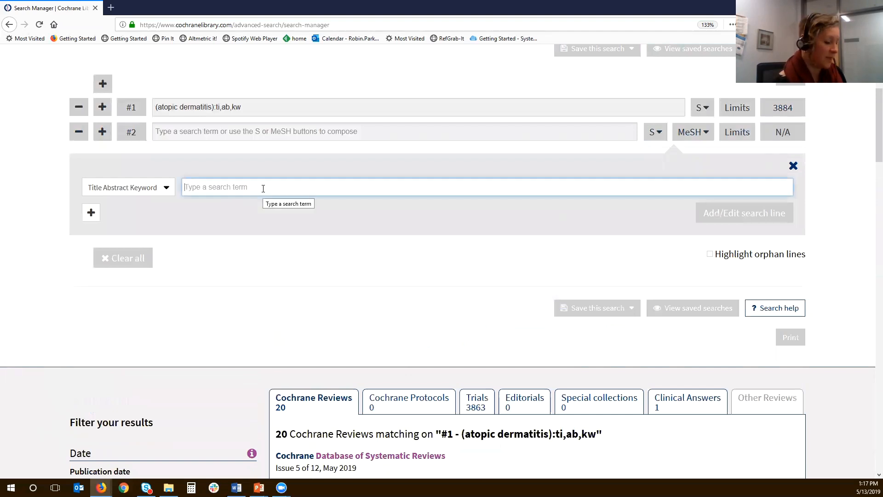
type("atopic ")
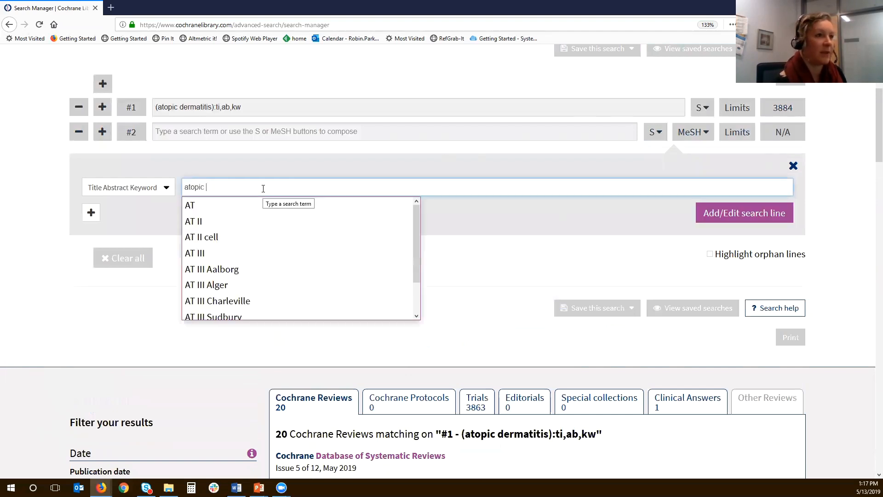
type("de")
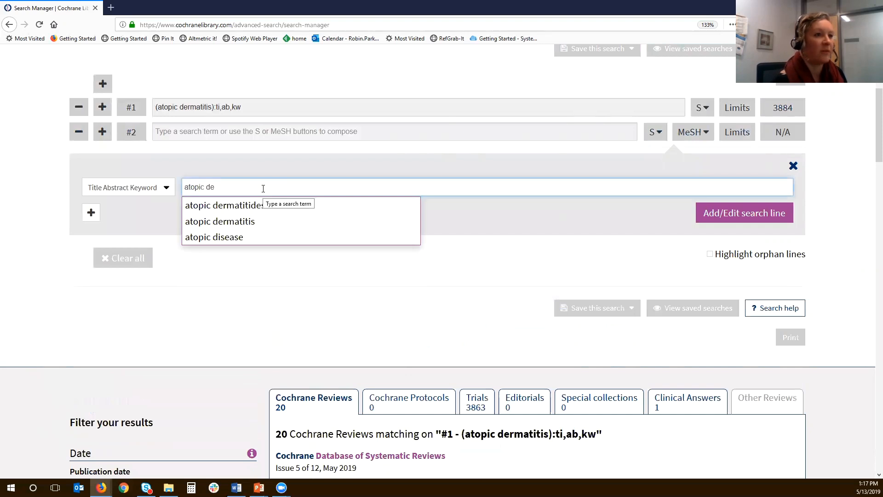
left_click(232, 222)
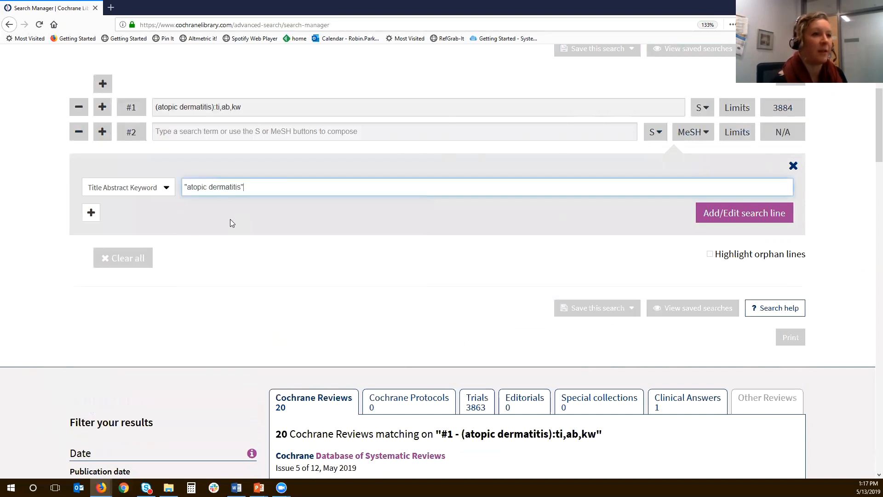
left_click(702, 203)
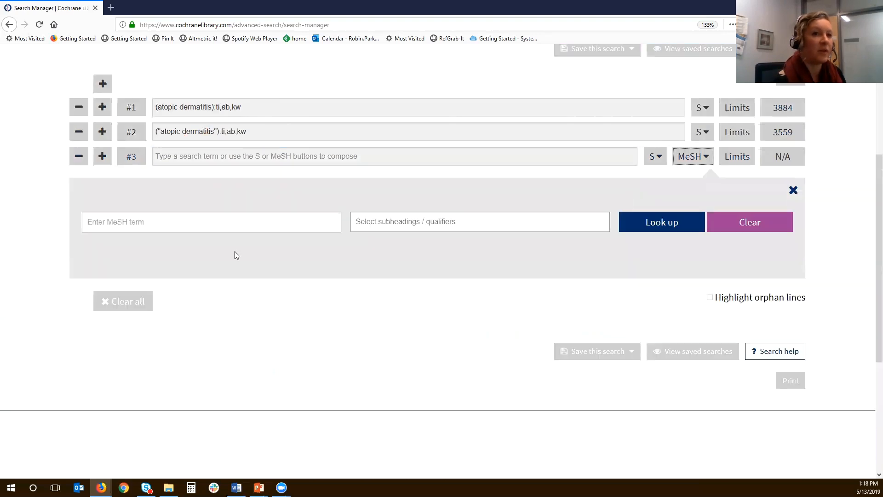
- Look up the MeSH term Atopic Dermatitis and add it to line #3 as a single unexploded term
left_click(150, 224)
type("atopic")
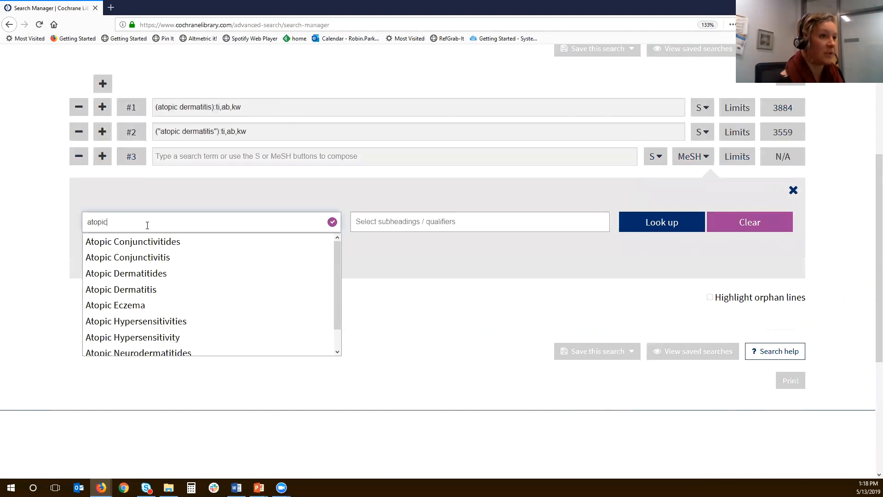
type(" der")
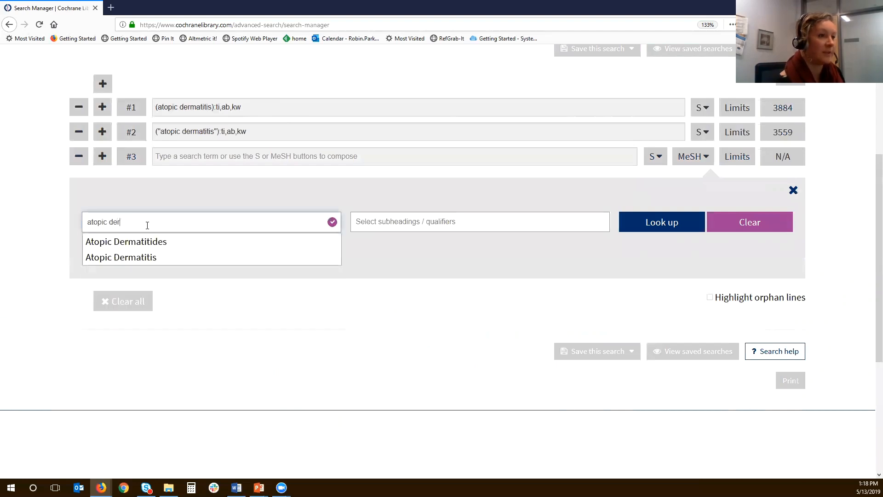
left_click(153, 257)
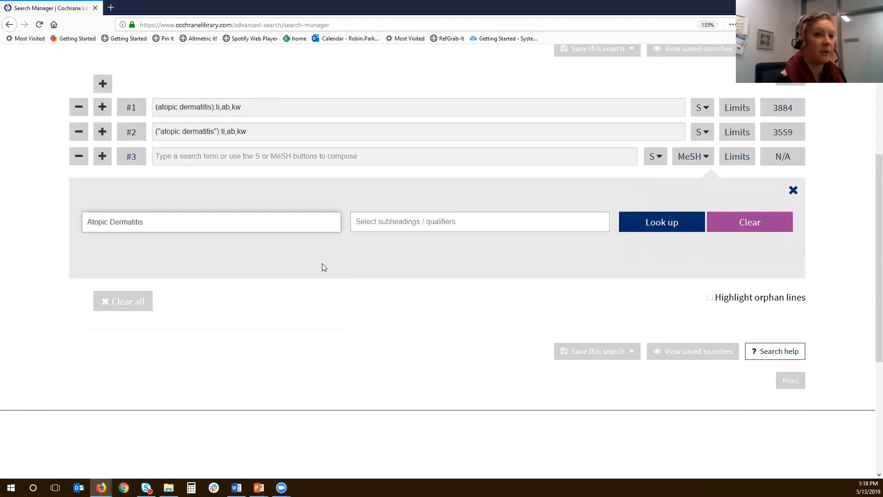
key("Return")
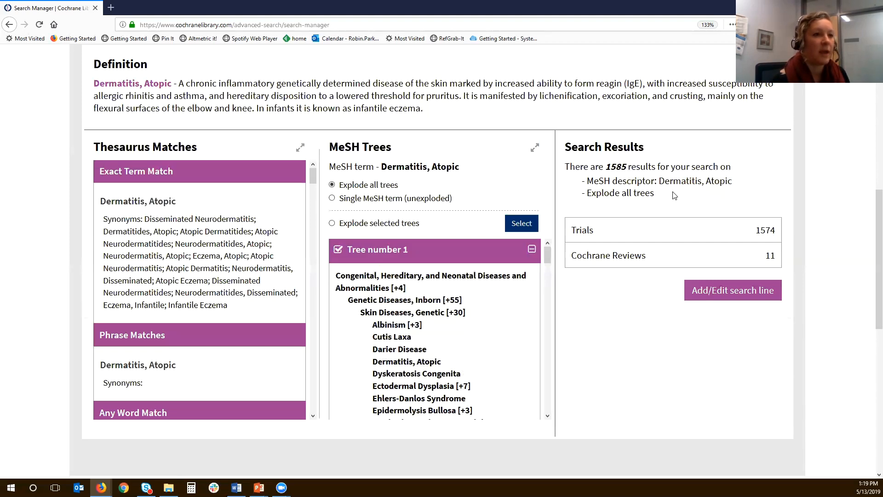
left_click(331, 198)
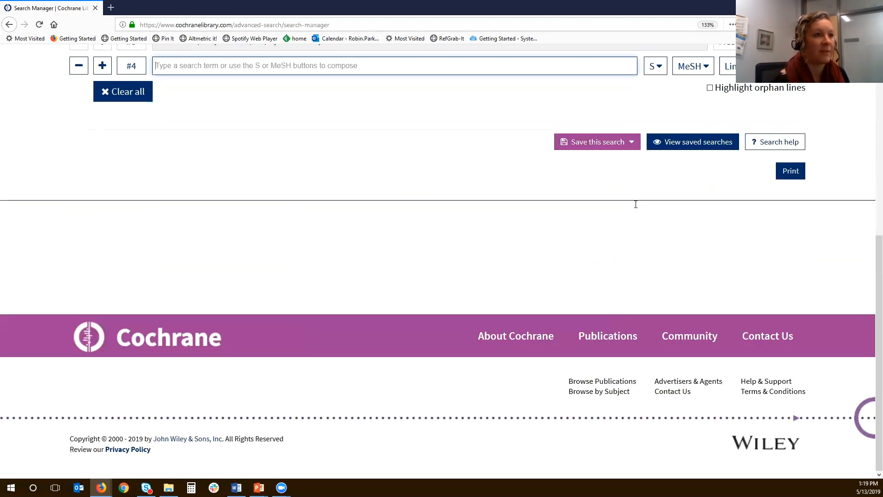
- Add search line #4 with atopic dermatitis as plain text without field limits
scroll(635, 205, "up", 3)
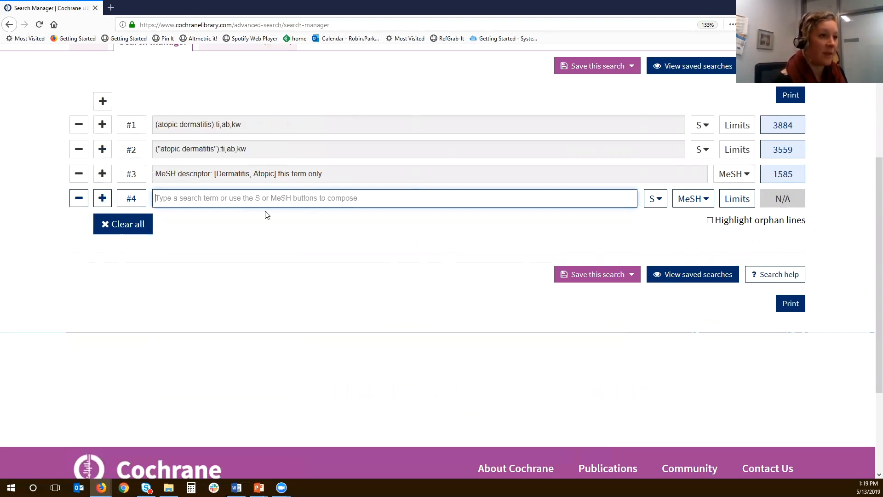
type("at")
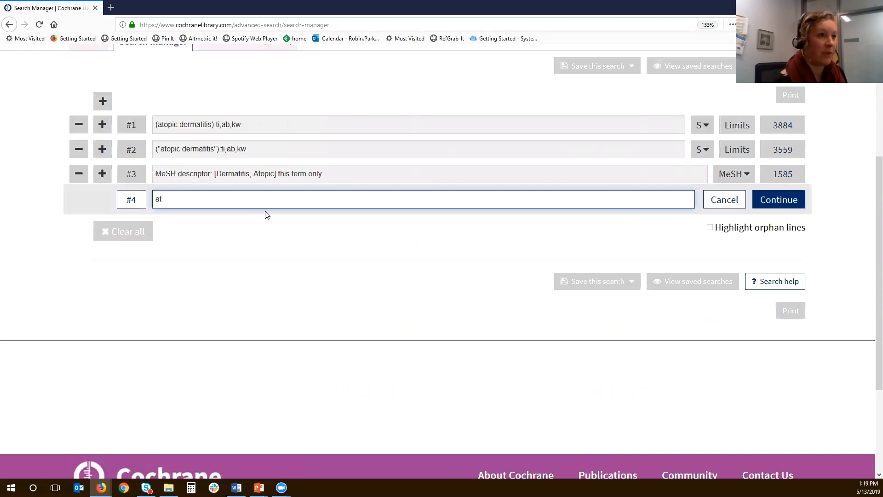
type("opic dermatitis")
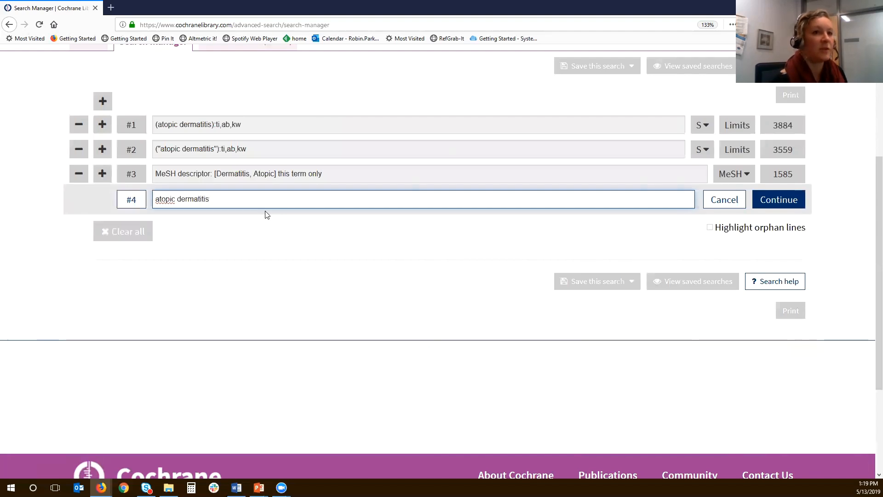
left_click(778, 201)
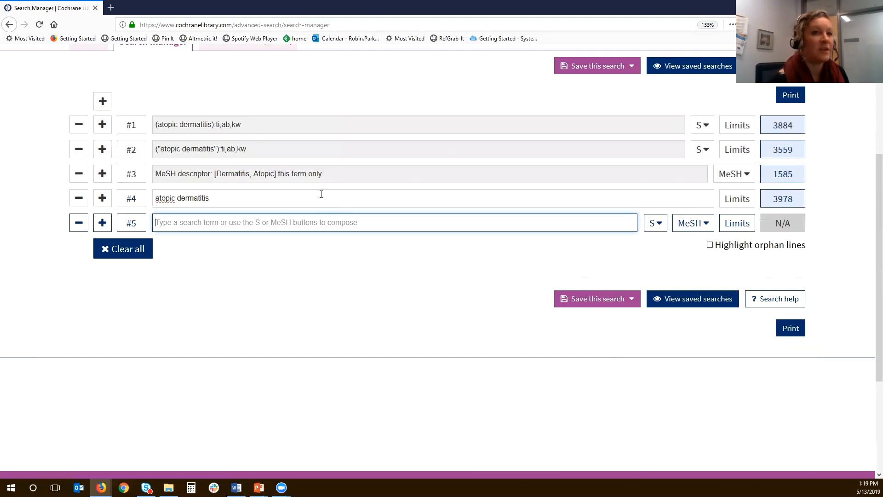
scroll(321, 194, "down", 3)
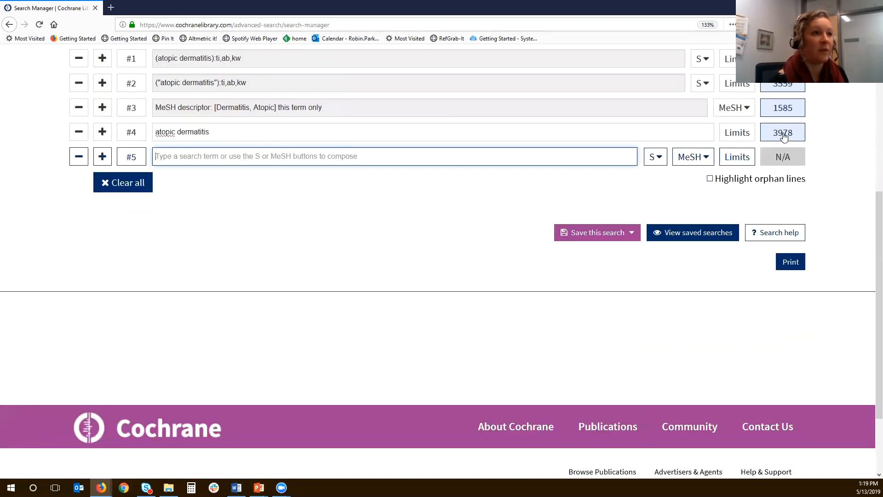
scroll(777, 141, "up", 3)
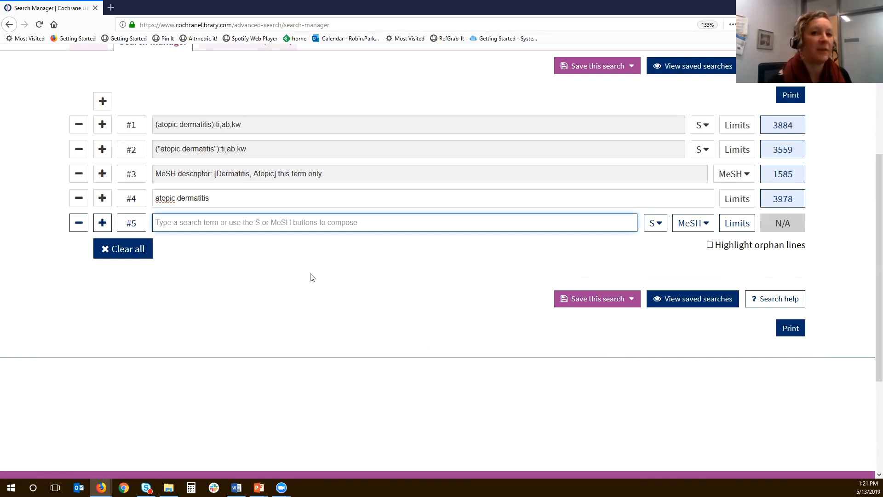
scroll(311, 277, "down", 3)
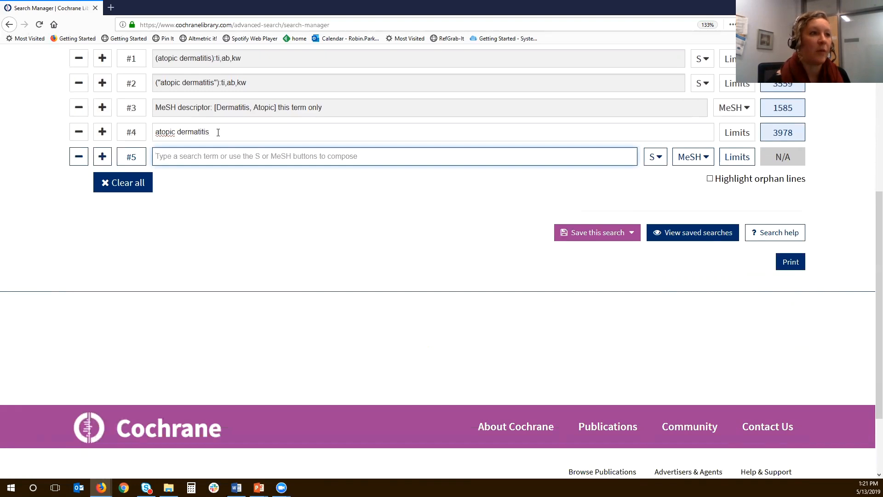
- Add search line #5 combining the first and third lines as "#1 or #3"
scroll(220, 136, "up", 3)
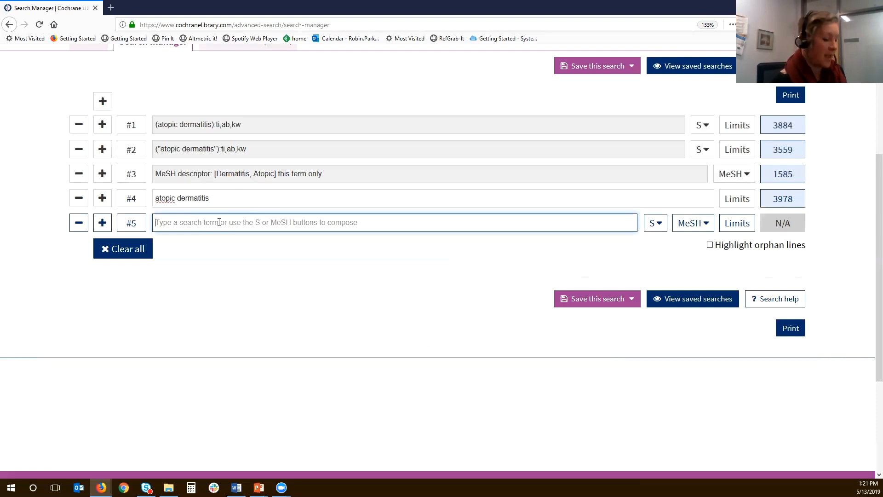
type("#")
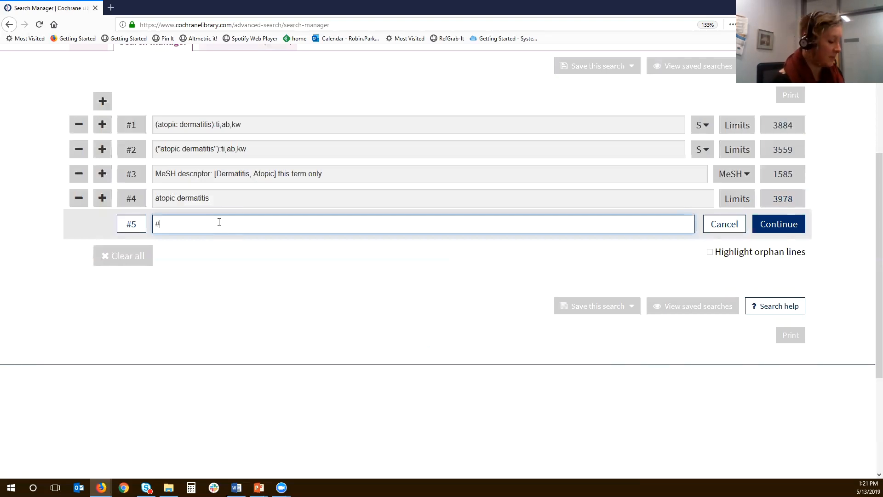
type("1 or #3")
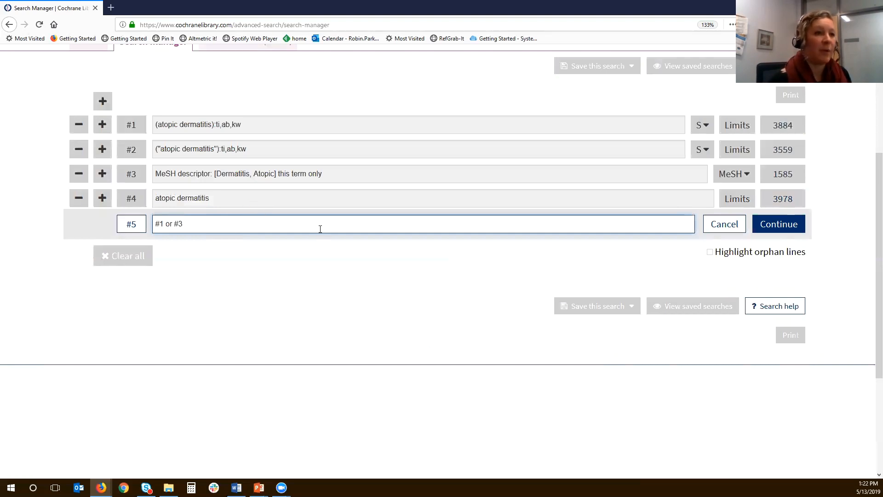
scroll(313, 216, "down", 3)
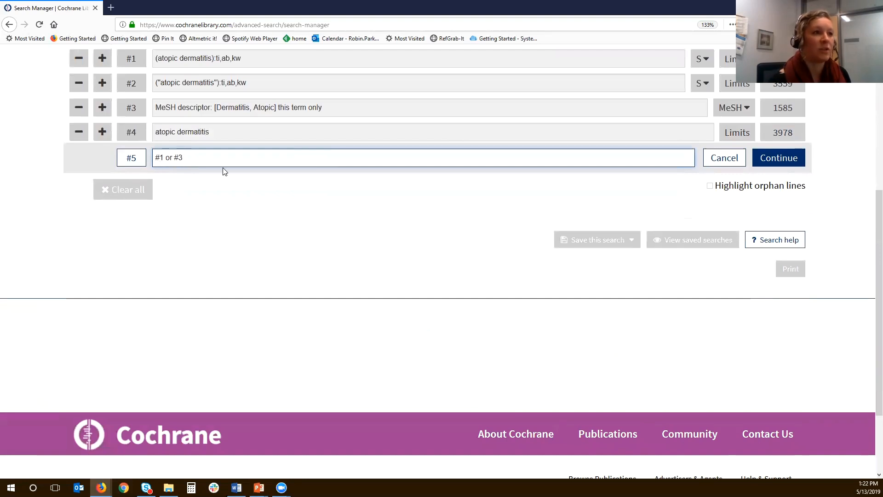
left_click(771, 163)
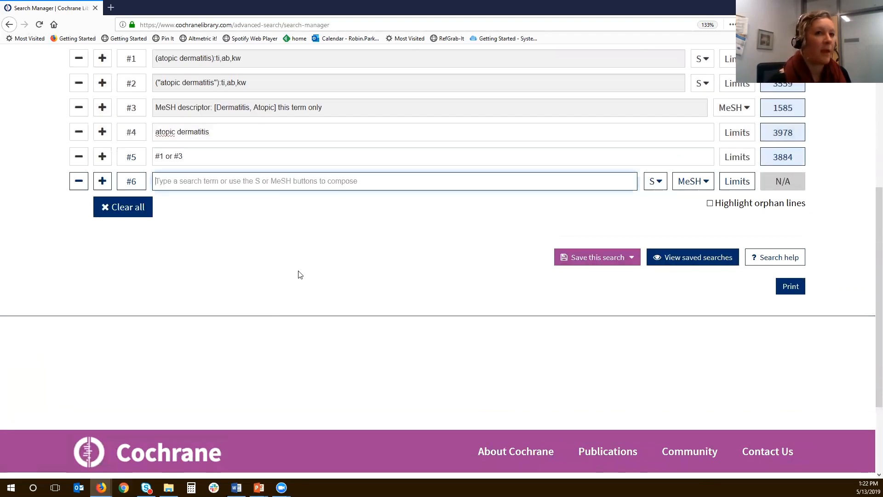
- Add search line #6 with the quoted phrase "atopic dermatitis" without field limits
scroll(298, 274, "up", 1)
scroll(298, 275, "up", 1)
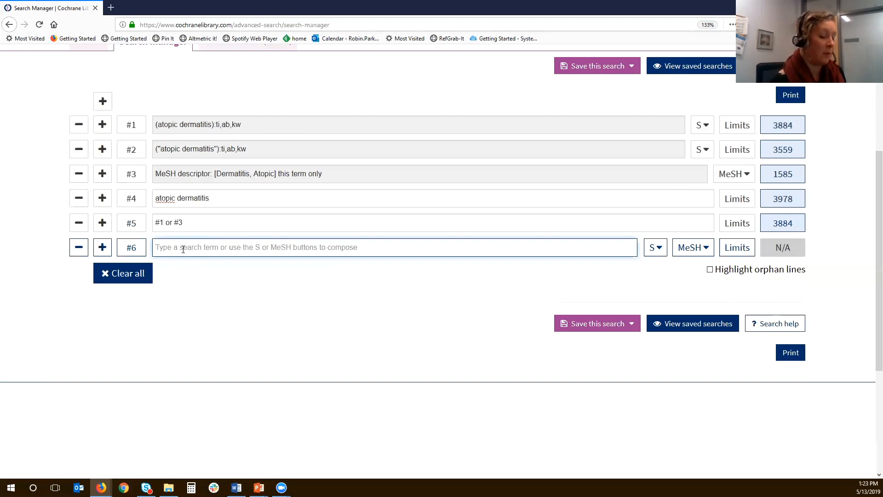
type("\"atopic dermatitis")
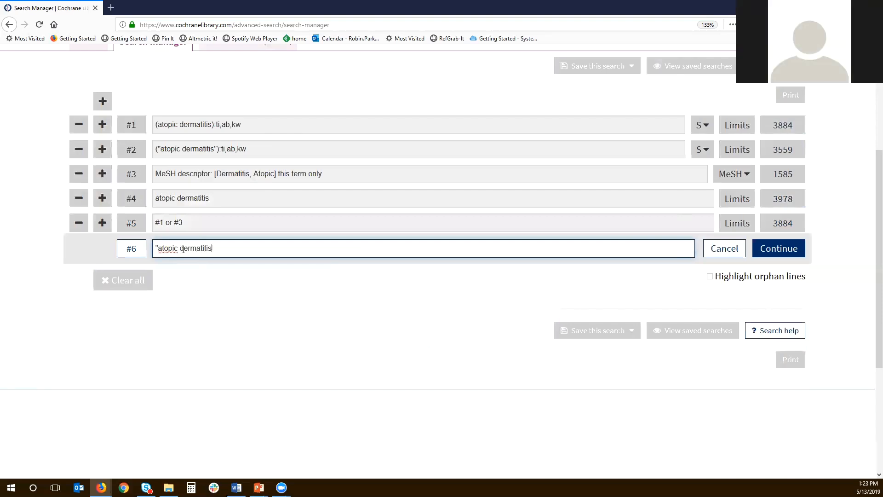
type("\"")
scroll(808, 165, "down", 3)
left_click(777, 186)
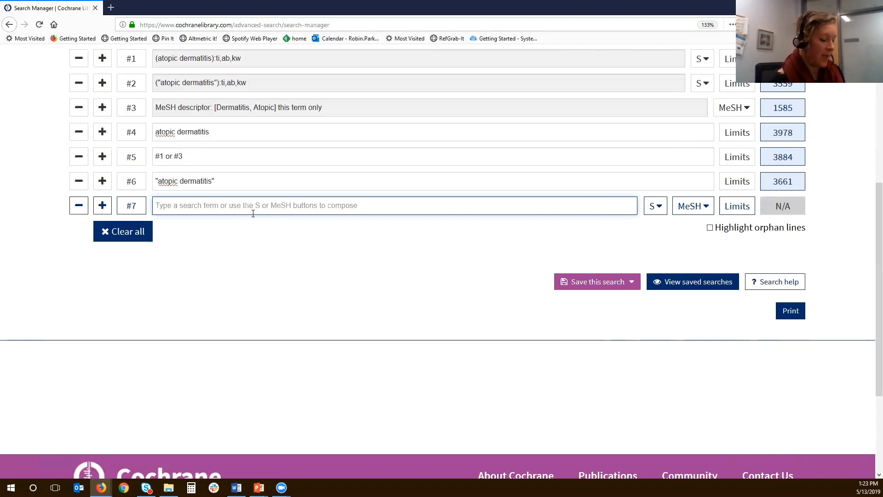
- Add search line #7 with the proximity query (atopic near/2 dermatit*):ti,ab,kw
type("a")
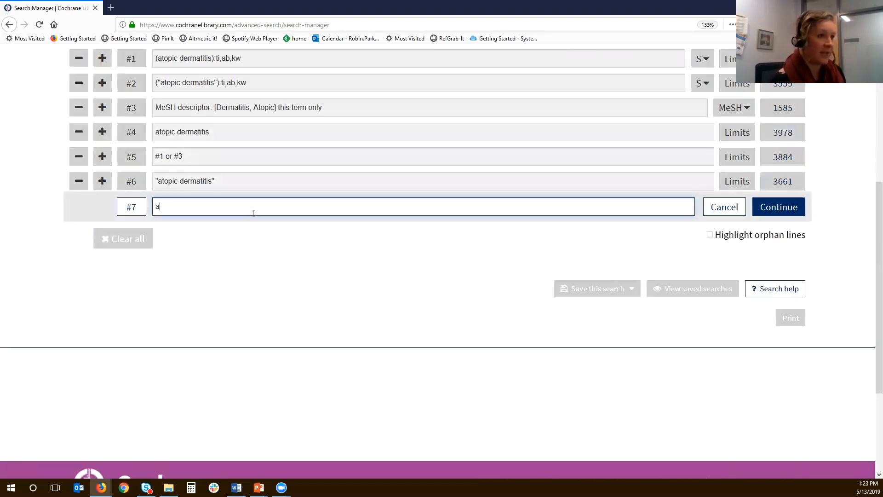
type("ta")
key("BackSpace")
key("BackSpace")
key("BackSpace")
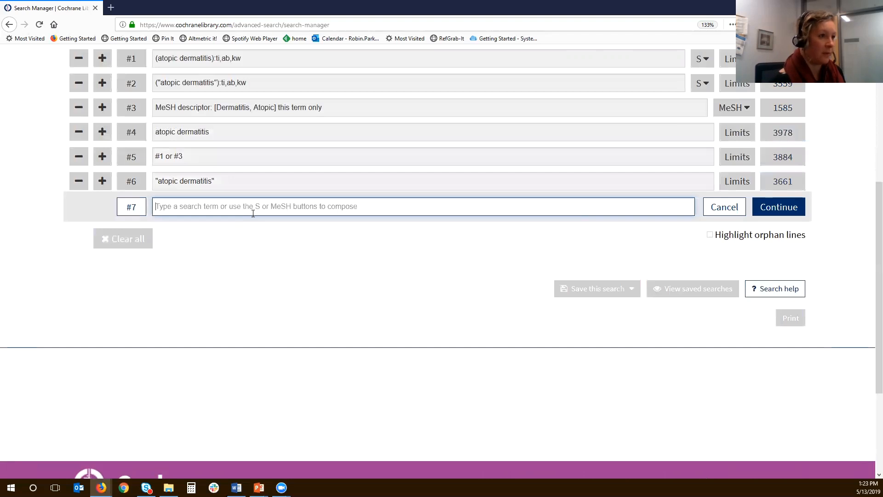
type("(at")
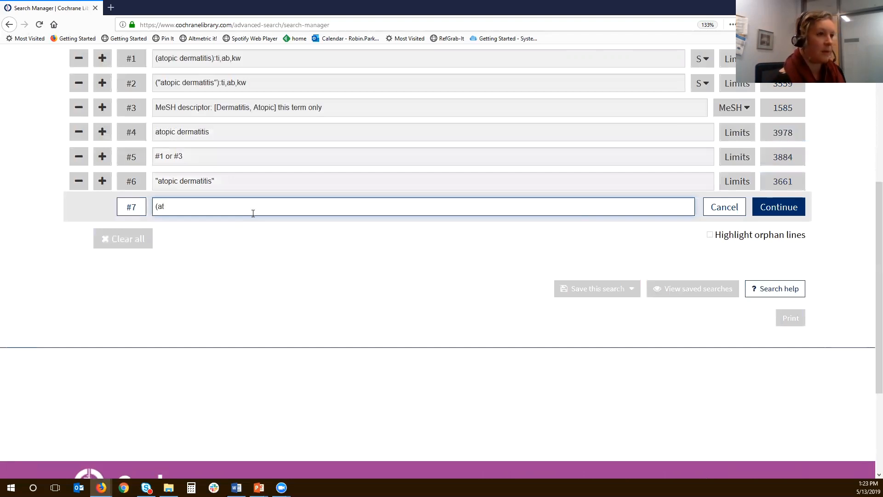
type("opic ")
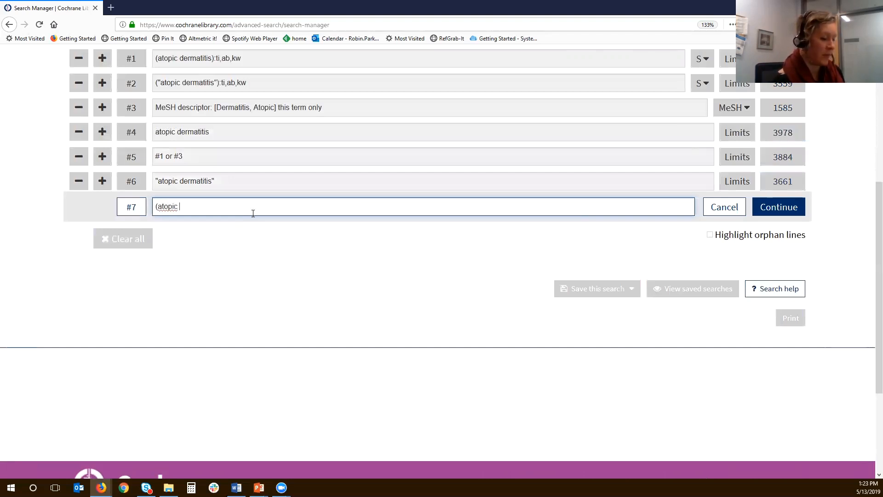
type("neat")
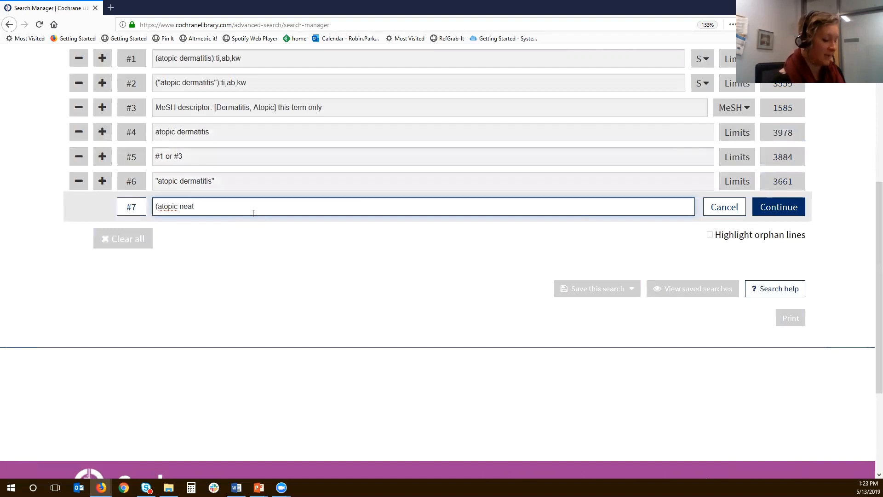
type("/")
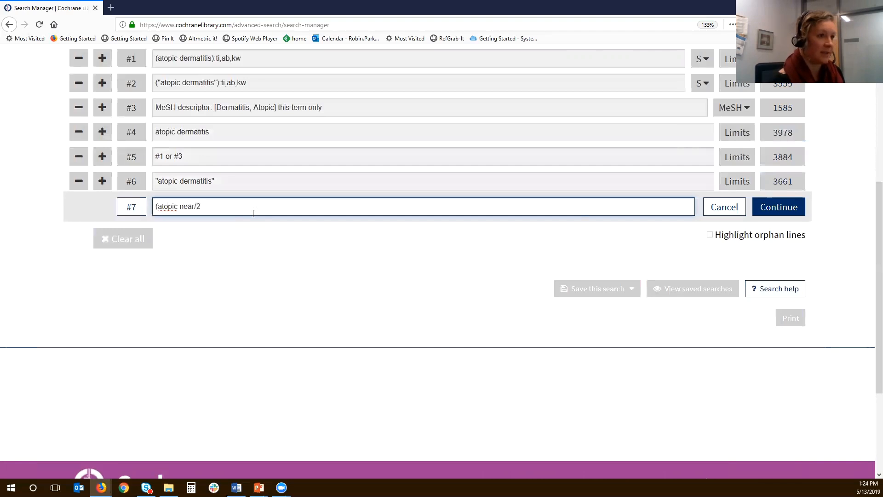
type("2 dermatir")
key("BackSpace")
type("*):ti,ab,ab")
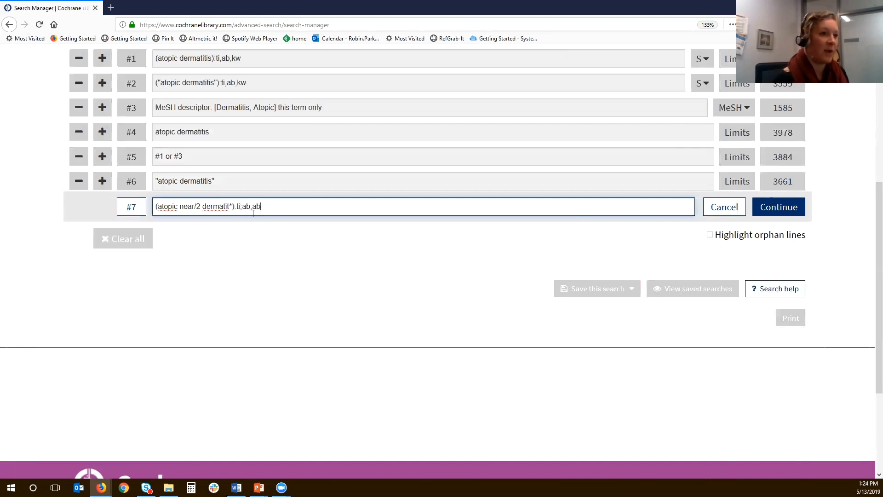
key("BackSpace")
key("BackSpace")
type("kw")
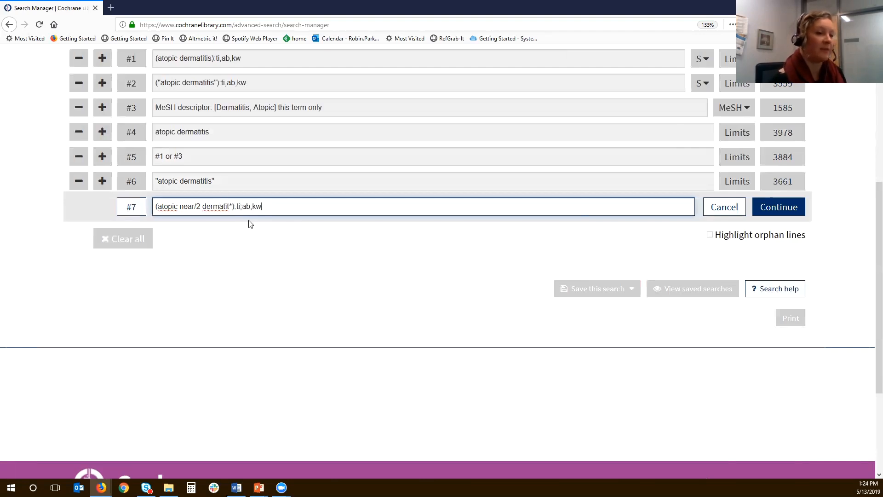
scroll(279, 235, "down", 2)
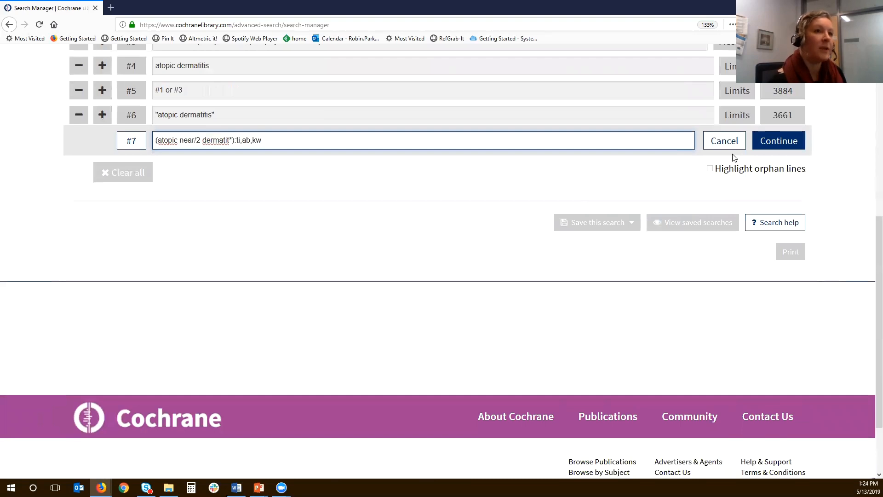
left_click(773, 145)
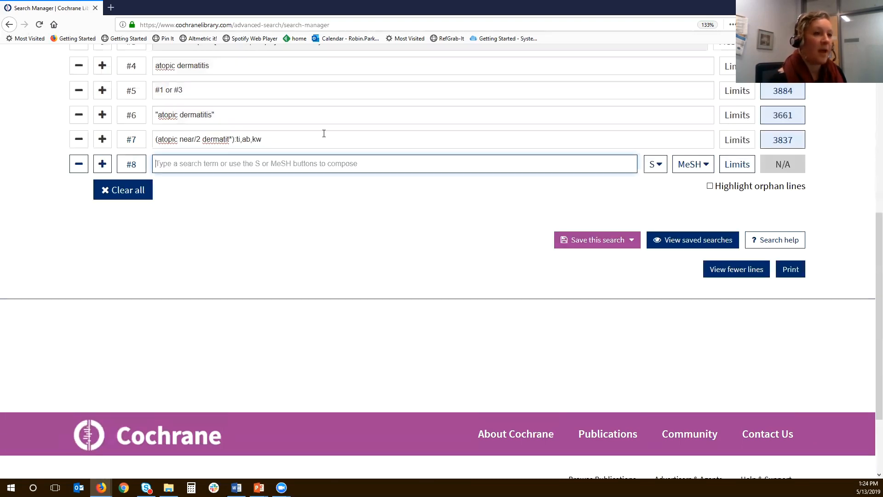
- Add search line #8 combining the MeSH line and the proximity line as "#3 or #7"
scroll(288, 153, "up", 2)
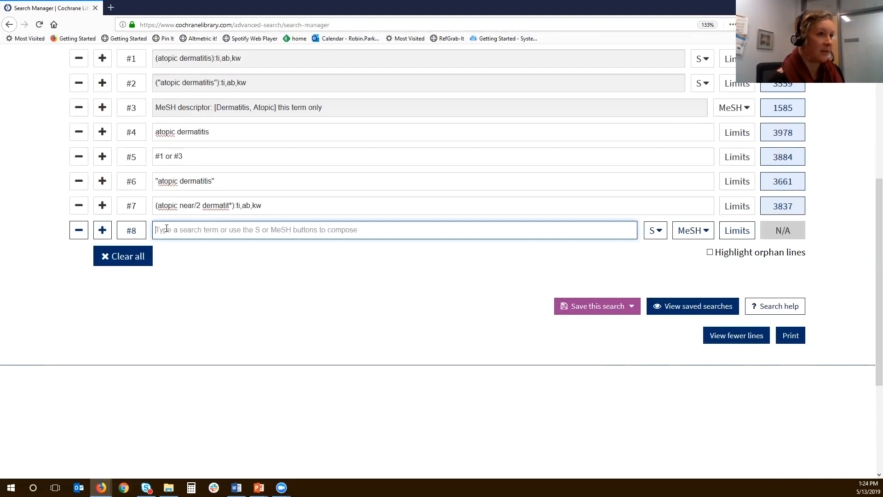
type("#3 o")
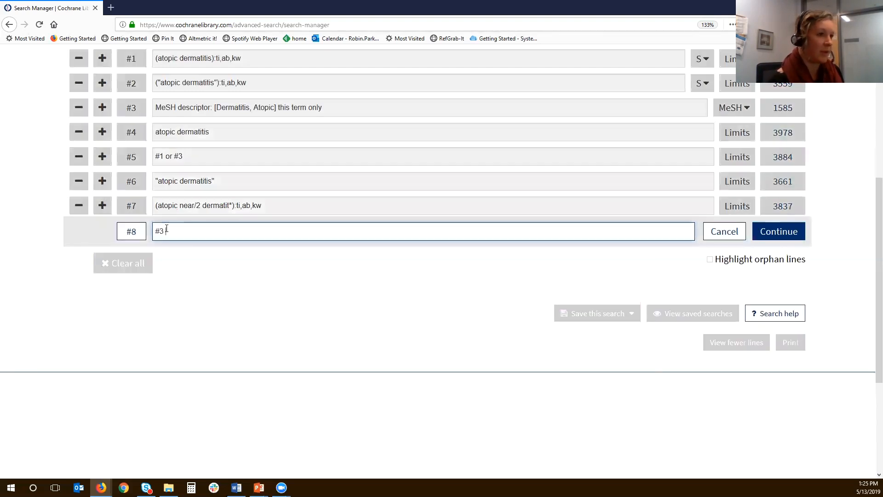
type("r #7")
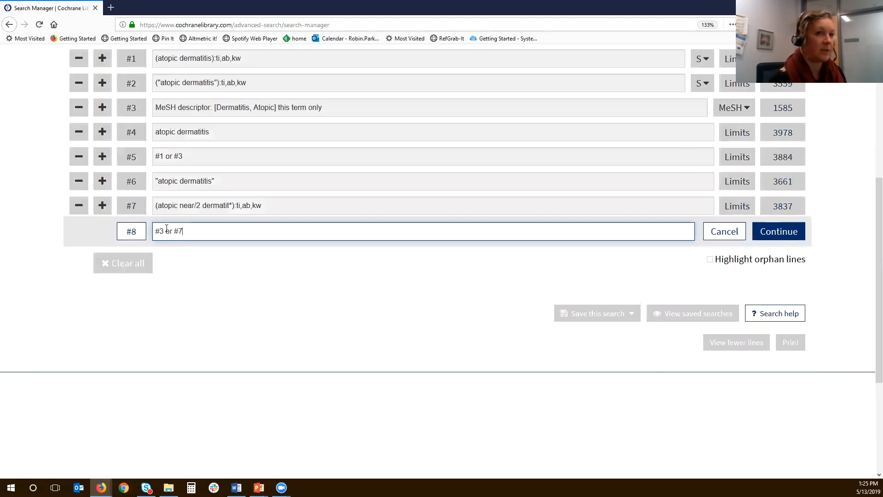
left_click(767, 233)
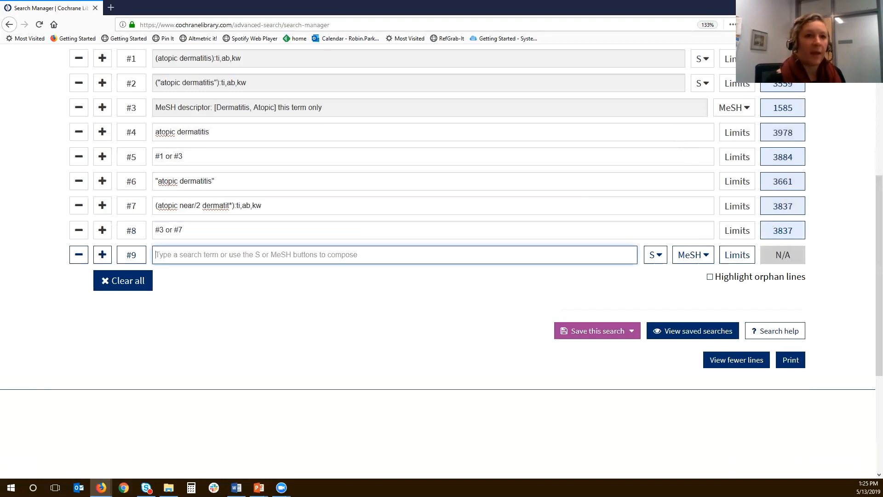
left_click(735, 234)
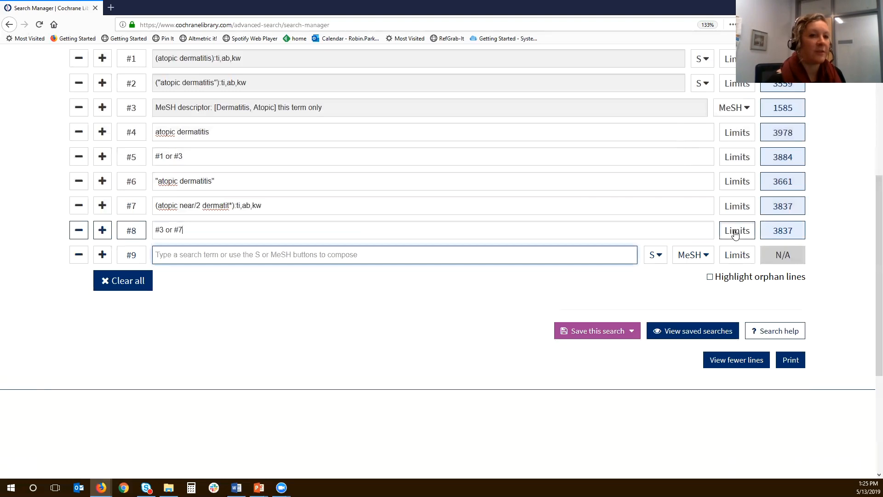
left_click(735, 233)
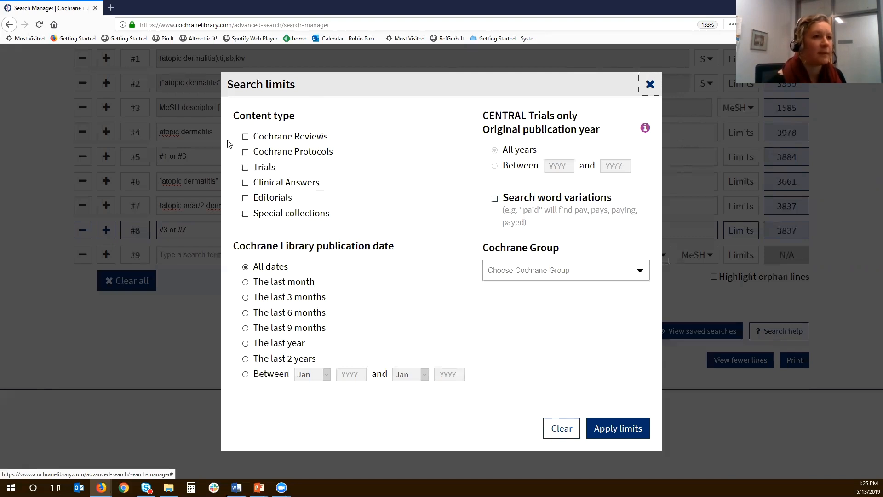
left_click(552, 223)
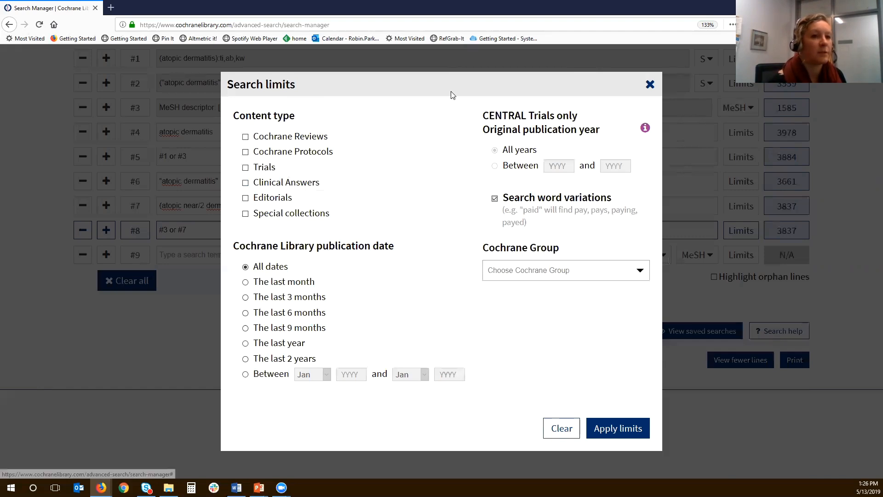
key("Escape")
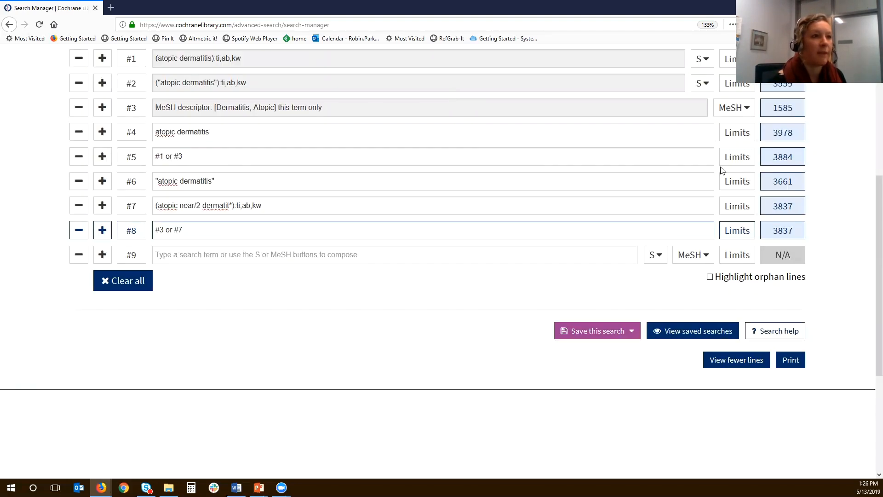
left_click(737, 88)
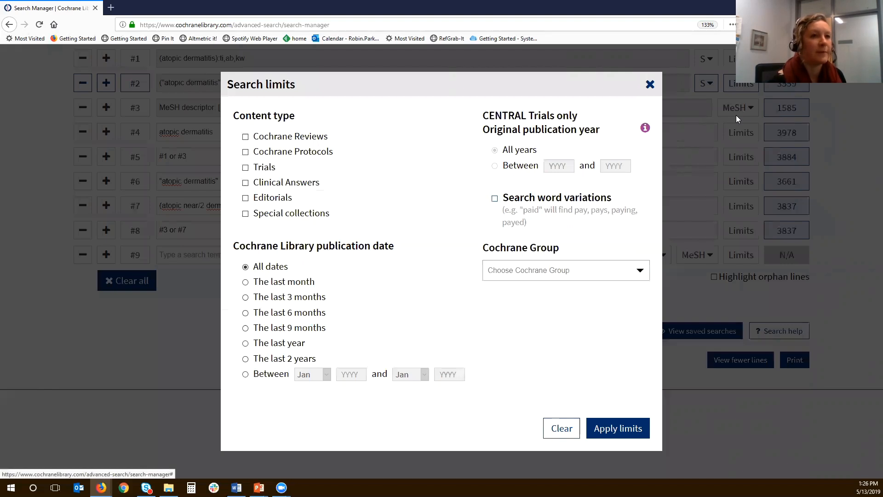
left_click(736, 115)
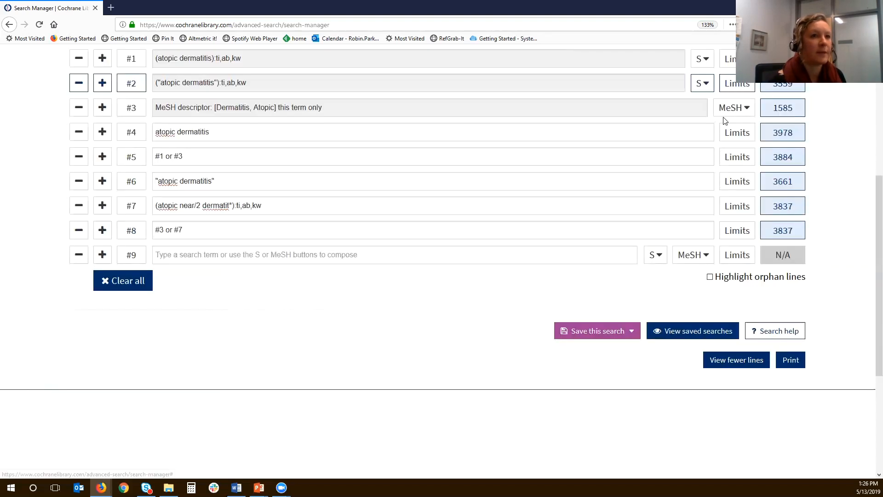
- Limit search line #2 to Trials with original publication year between 2017 and 2019 and word variations searched
left_click(732, 87)
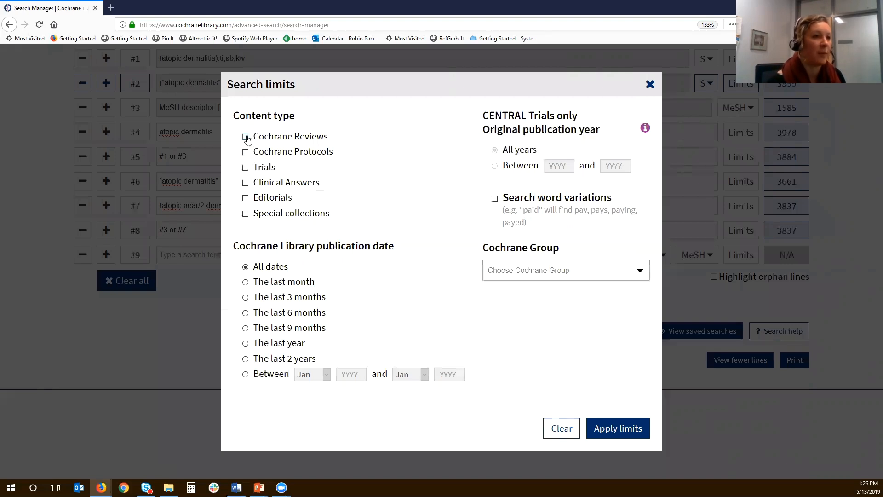
left_click(257, 169)
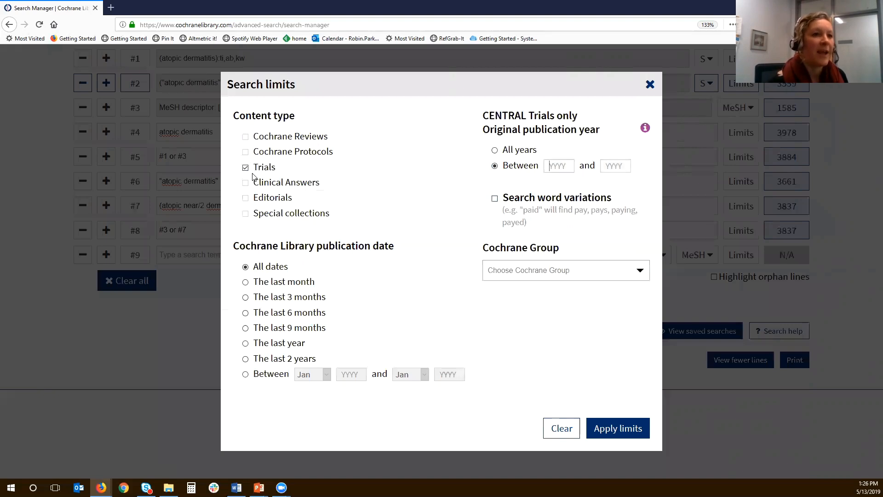
type("20")
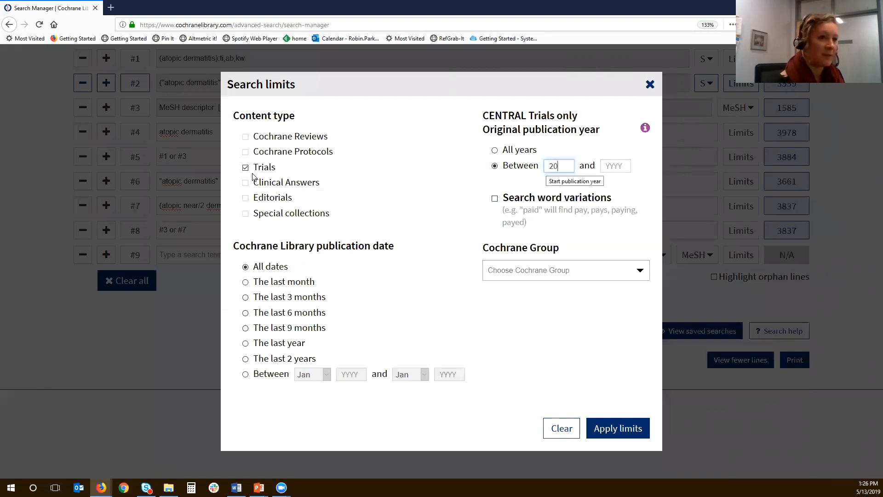
type("17")
key("Tab")
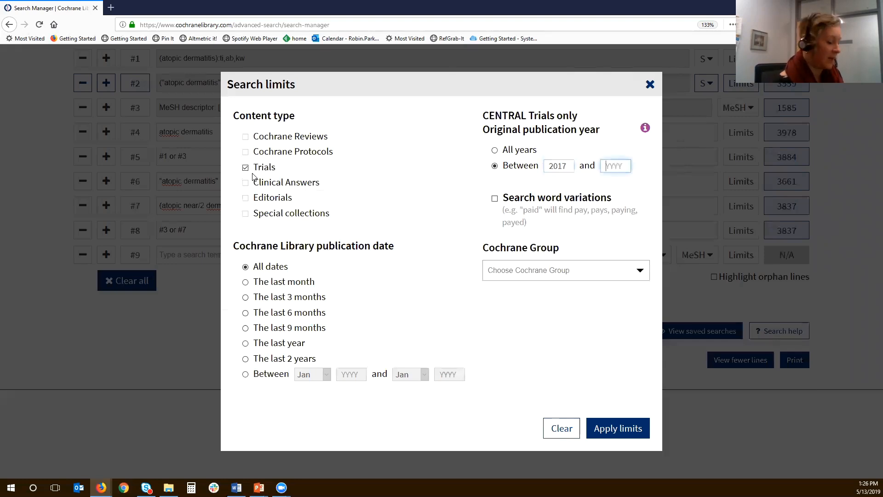
type("2019")
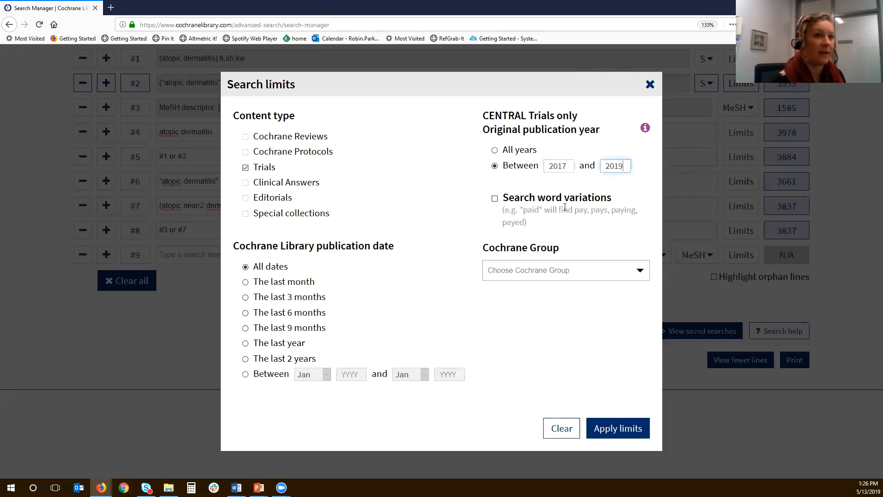
left_click(564, 207)
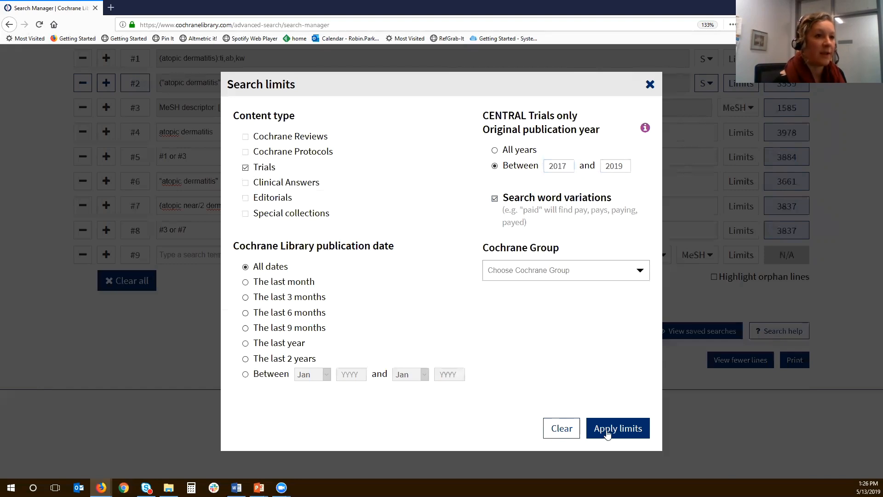
left_click(625, 422)
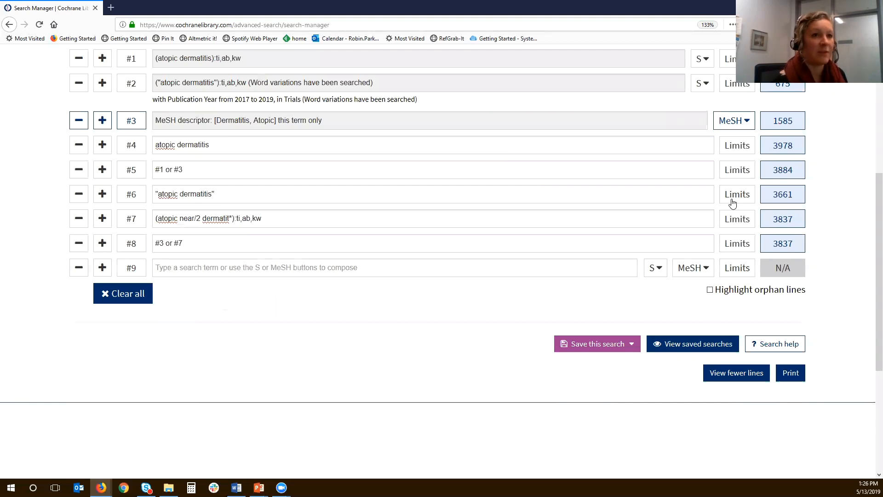
- Limit search line #6 to the Cochrane Group "Effective Practice and Organisation of Care"
left_click(741, 196)
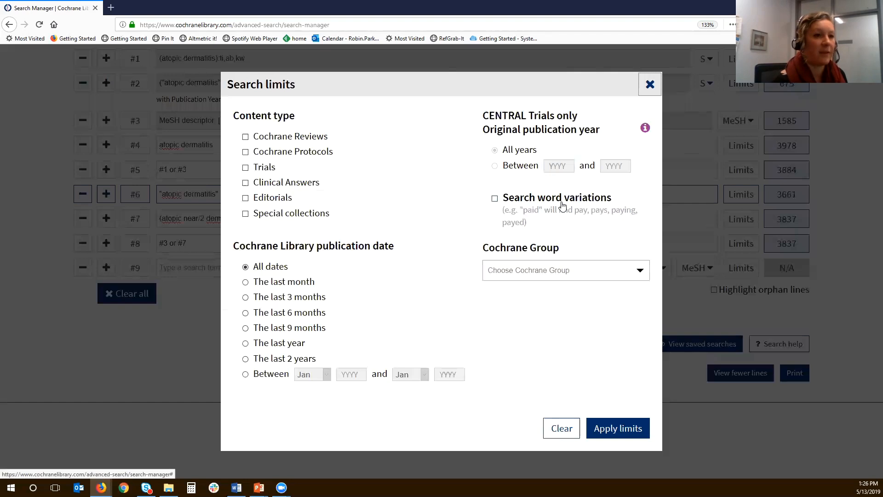
left_click(640, 270)
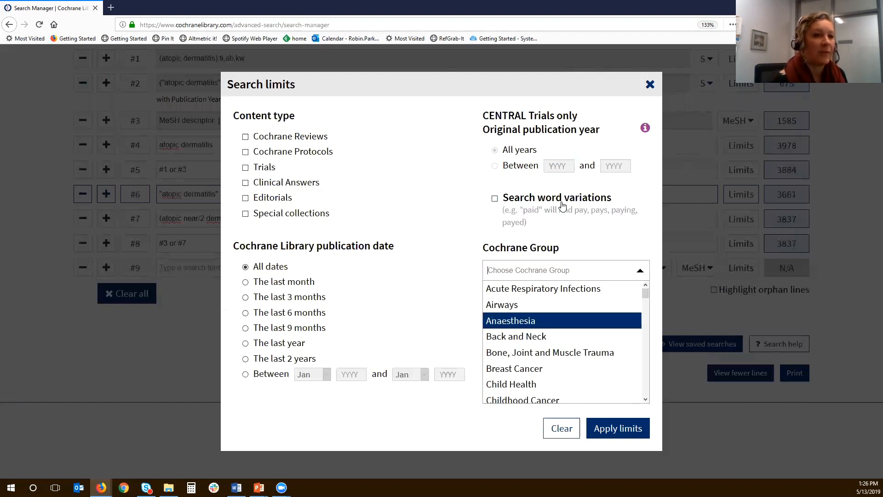
scroll(566, 341, "down", 3)
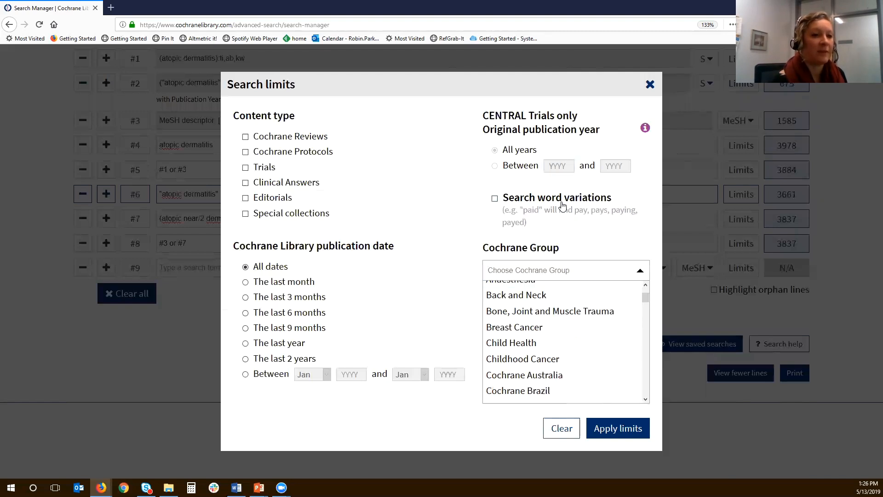
scroll(565, 340, "down", 5)
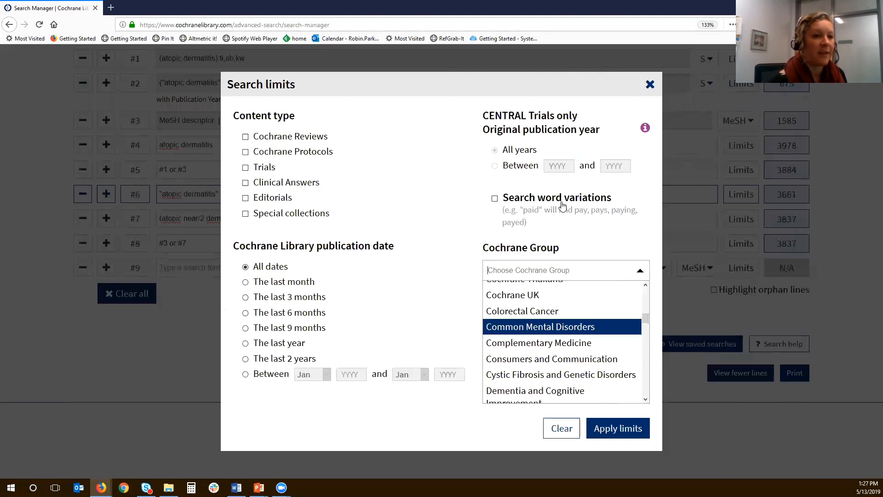
scroll(557, 351, "down", 5)
scroll(557, 351, "up", 2)
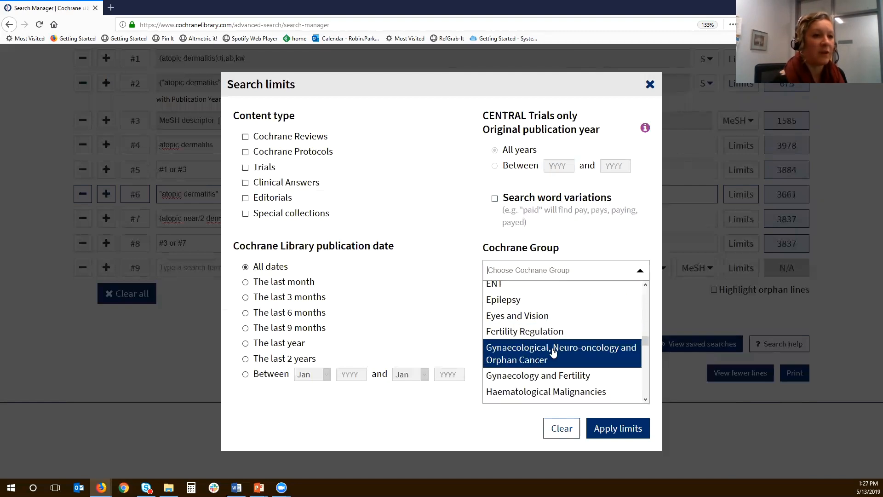
scroll(553, 351, "down", 3)
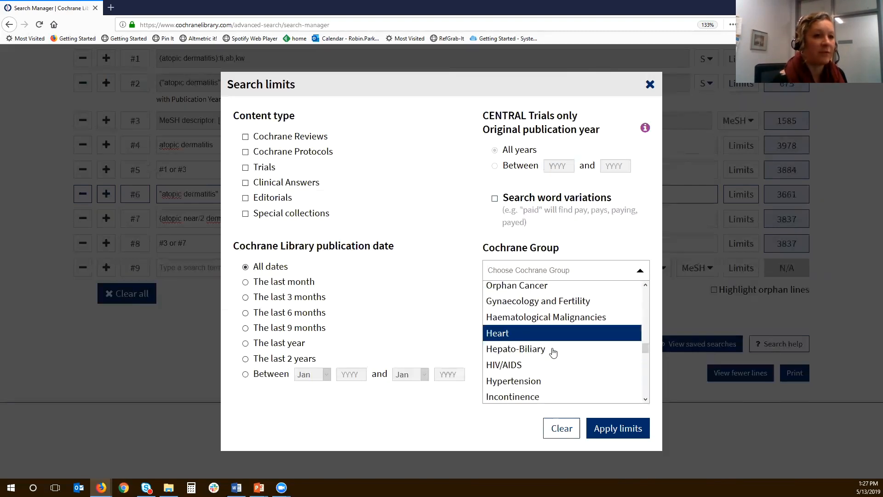
scroll(553, 352, "up", 3)
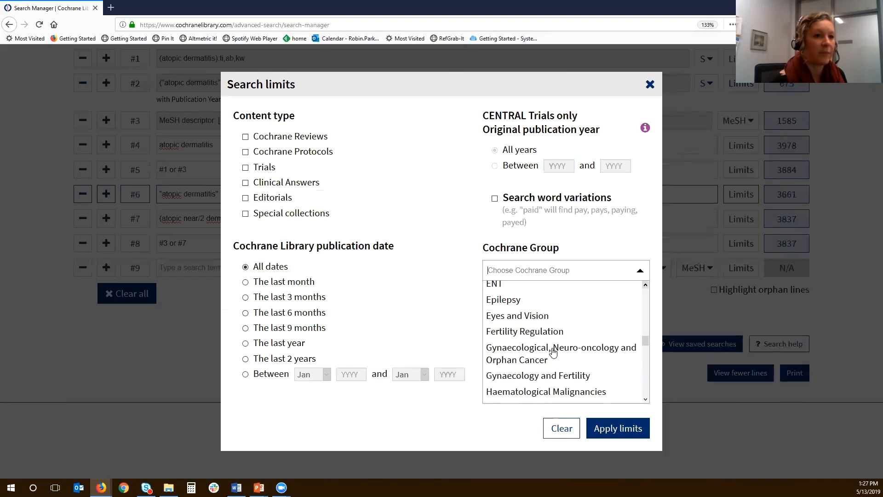
scroll(553, 353, "up", 2)
key("Up")
key("Up")
scroll(553, 352, "up", 3)
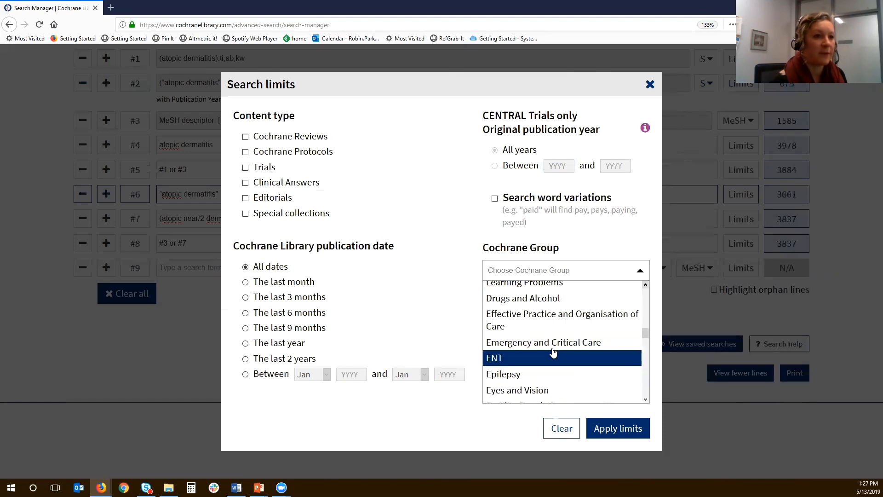
key("Down")
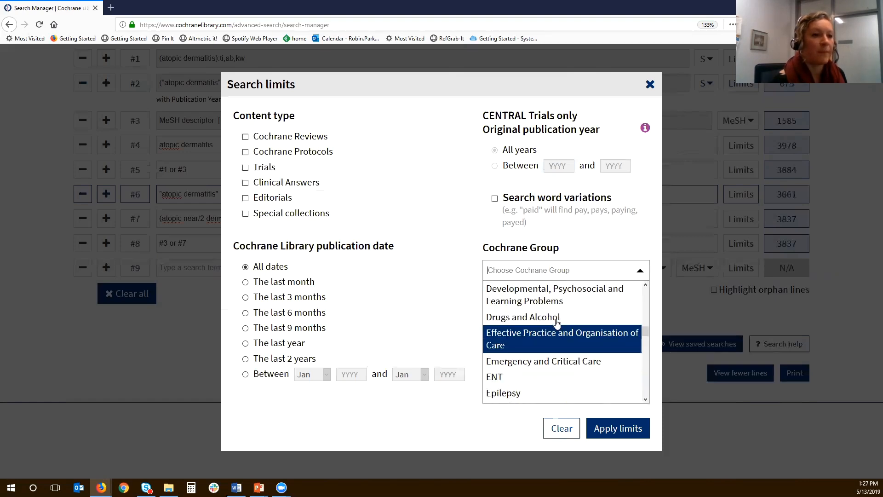
key("Return")
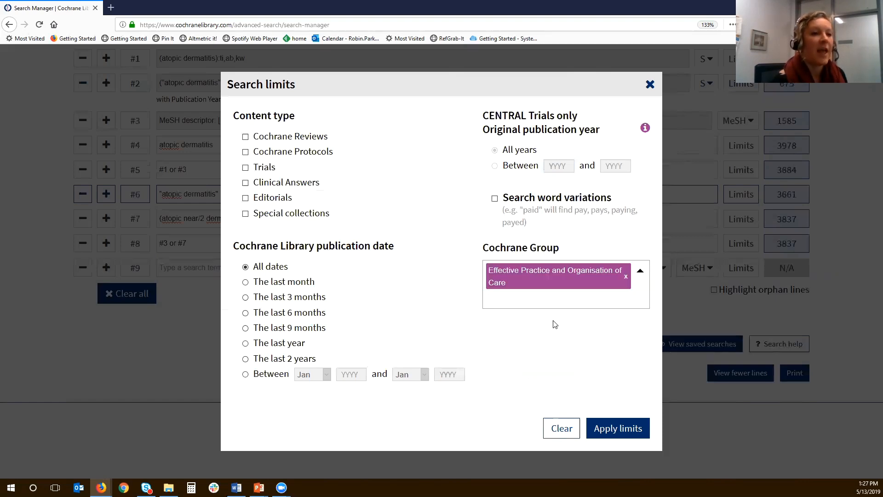
left_click(612, 430)
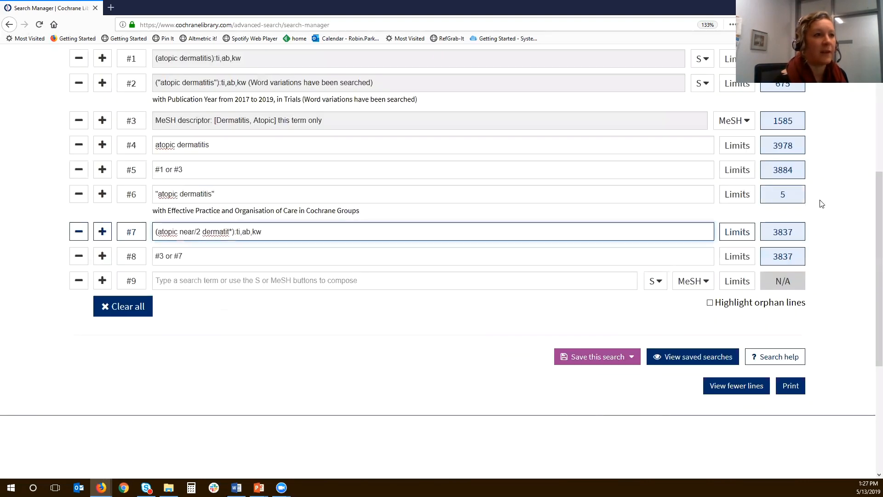
- Open the results of search line #6 and view the matching Cochrane Reviews
left_click(784, 195)
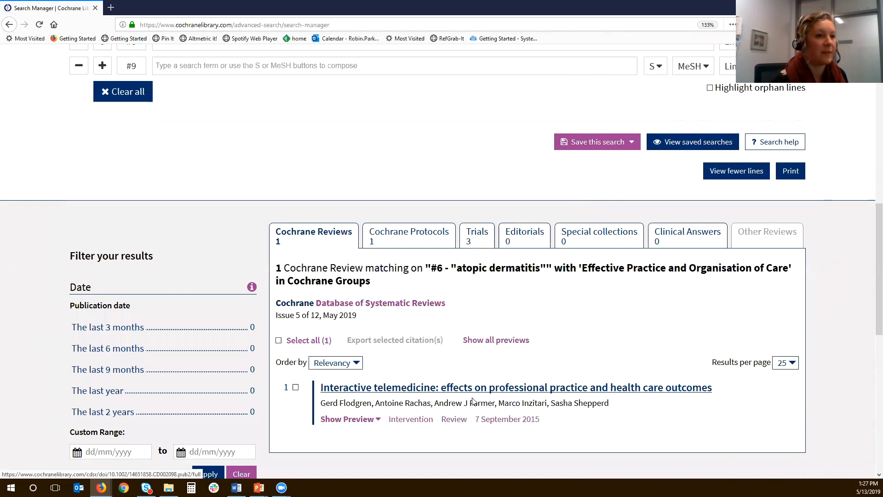
scroll(619, 409, "down", 3)
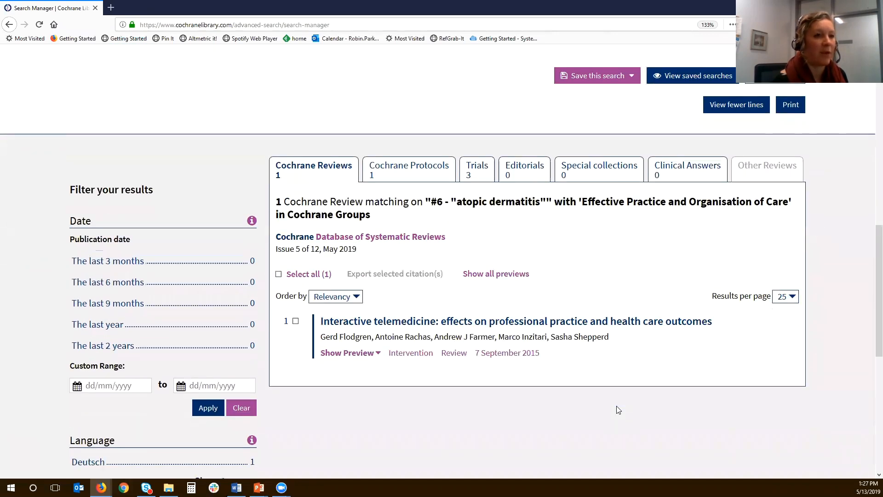
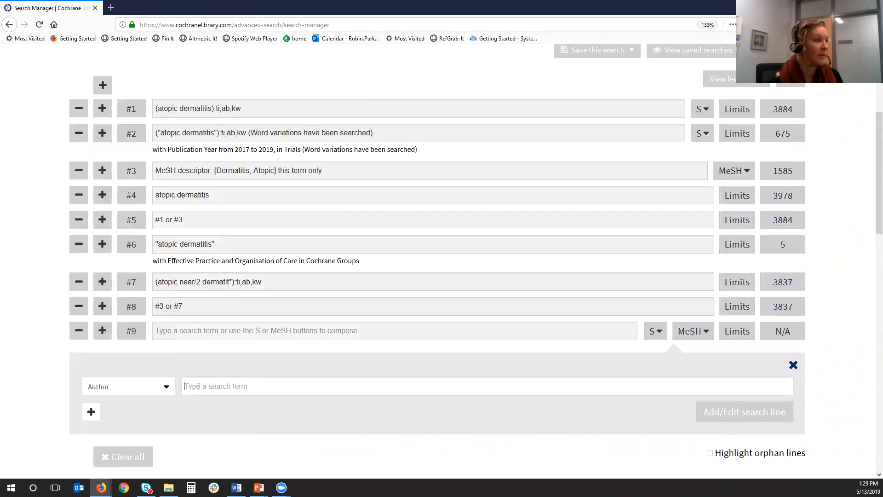
- Add search line #9 that searches the Author field for the author's surname
type("parker")
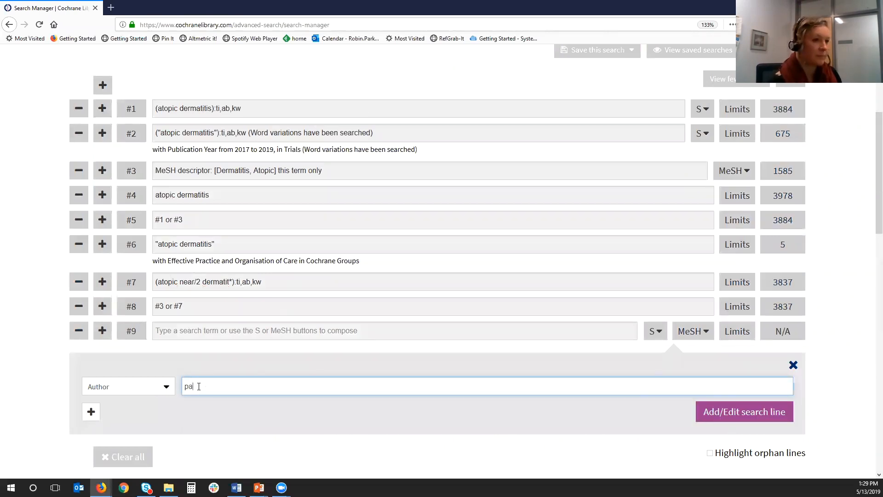
left_click(722, 417)
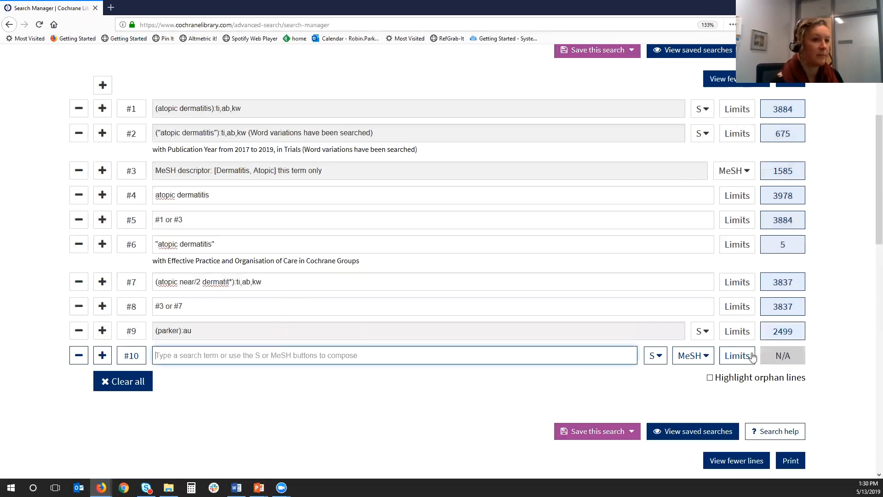
- Limit search line #9 to Cochrane Reviews and open its results
left_click(737, 334)
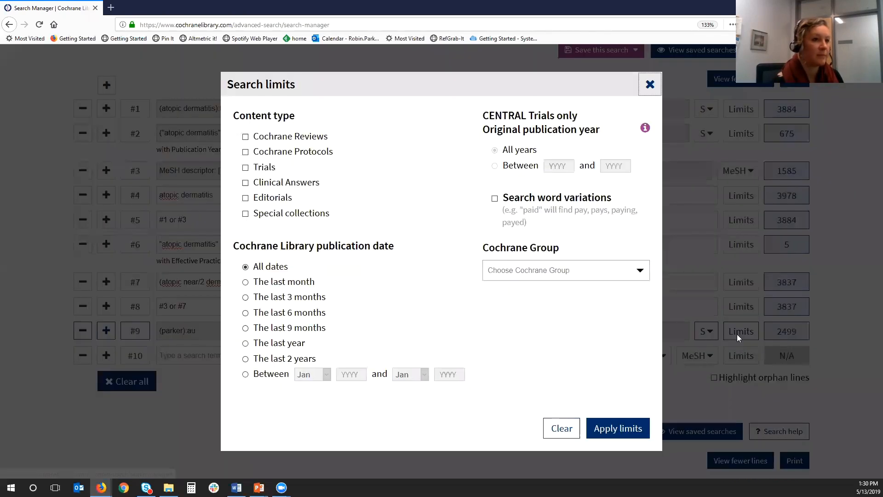
left_click(246, 137)
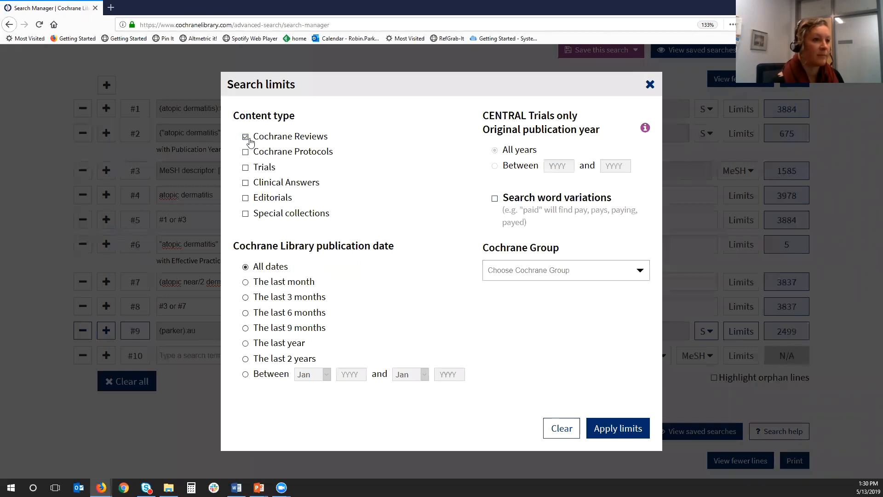
left_click(611, 429)
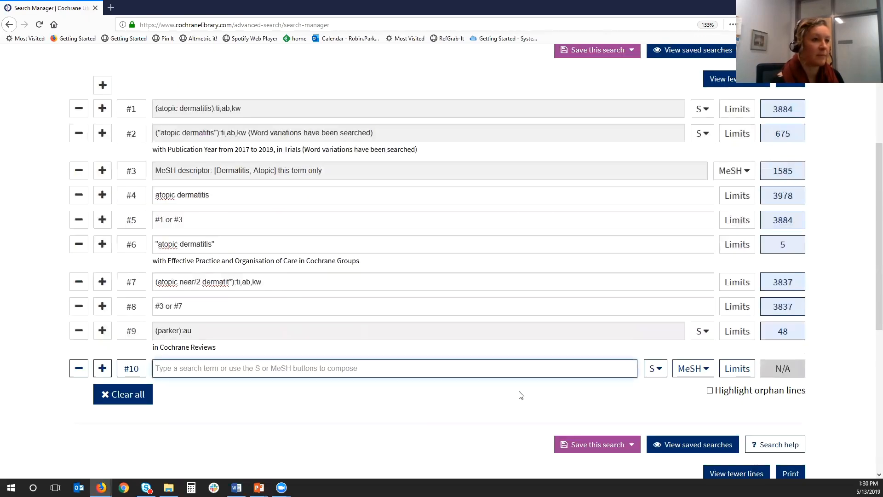
left_click(782, 331)
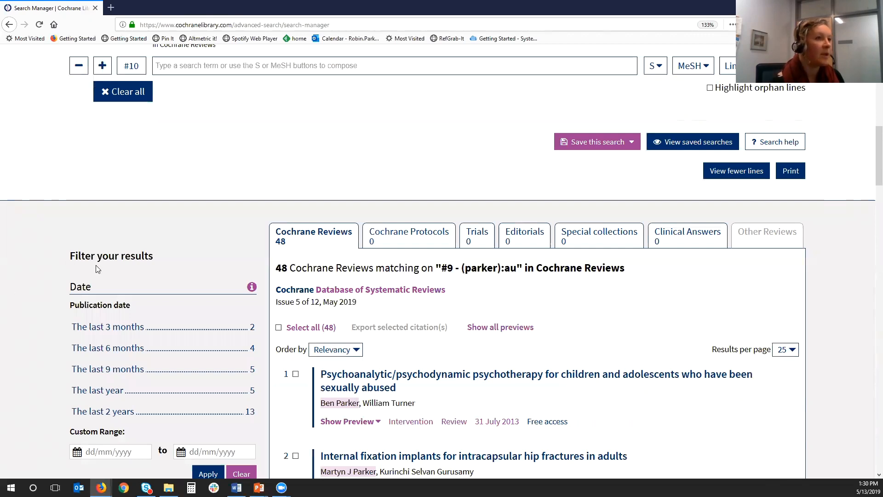
scroll(251, 174, "up", 1)
scroll(251, 174, "up", 2)
left_click(656, 132)
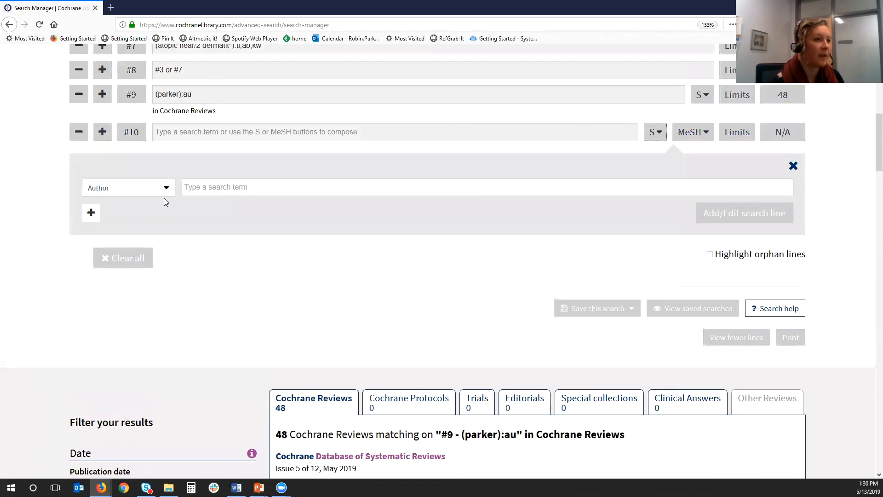
left_click(166, 188)
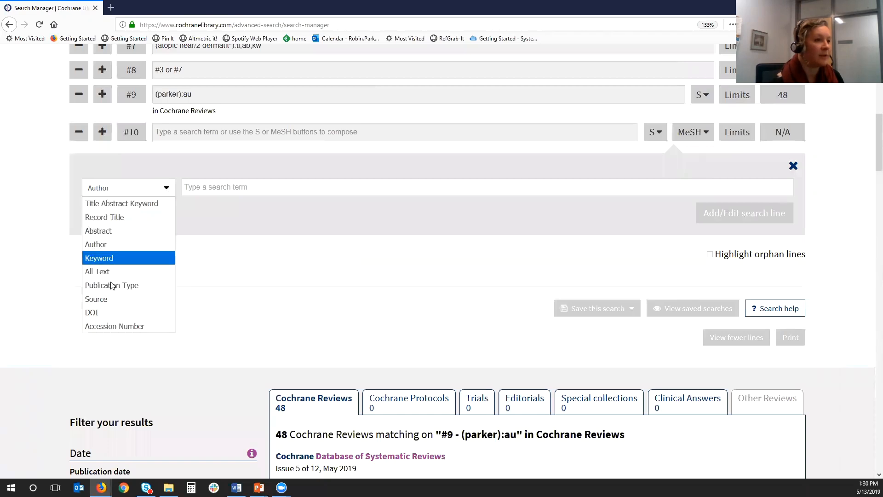
left_click(103, 243)
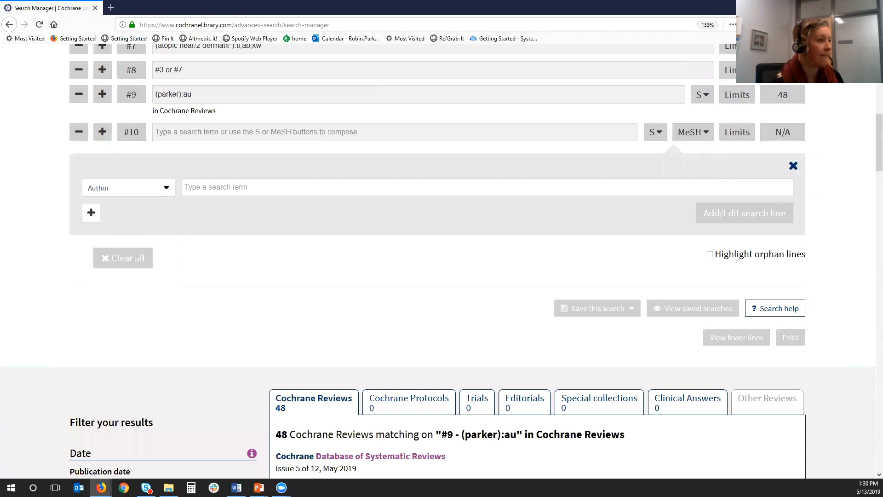
left_click(792, 168)
- Order the Cochrane Reviews results of line #9 by Publish Date - New To Old
scroll(758, 169, "up", 1)
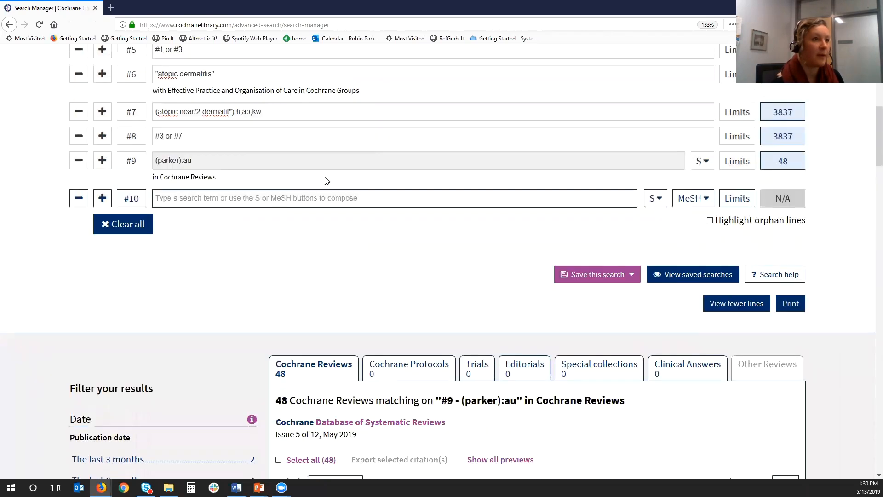
scroll(277, 202, "down", 1)
scroll(277, 203, "down", 5)
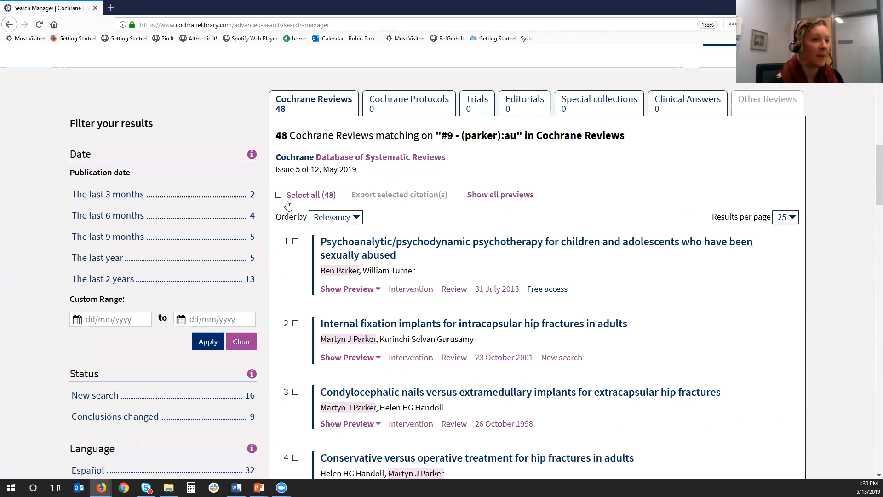
mouse_move(335, 217)
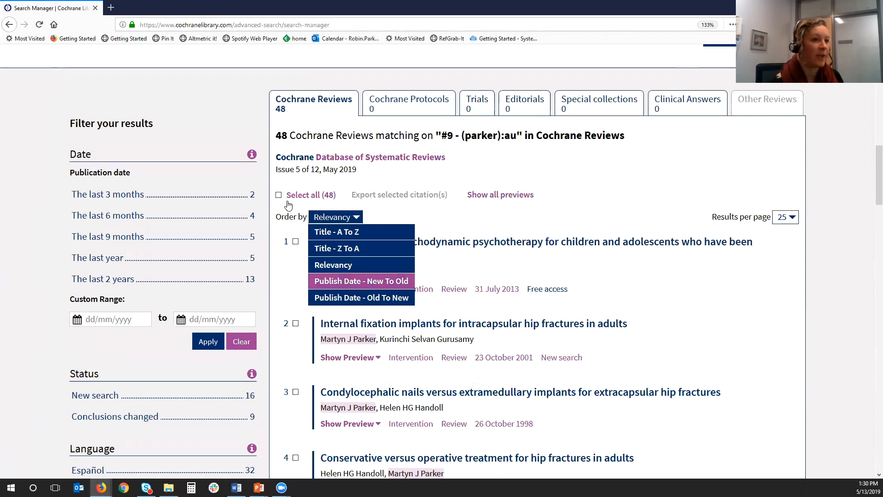
left_click(361, 281)
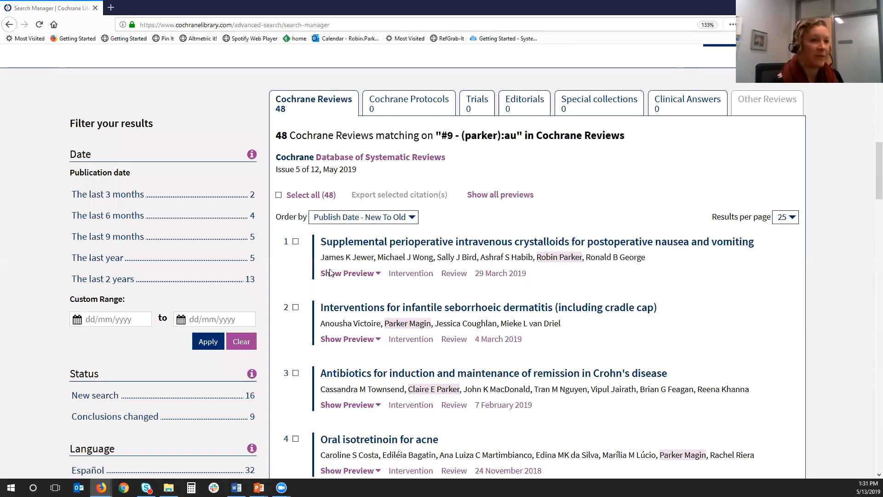
- Switch the results order to Relevancy and return it to Publish Date - New To Old
mouse_move(363, 217)
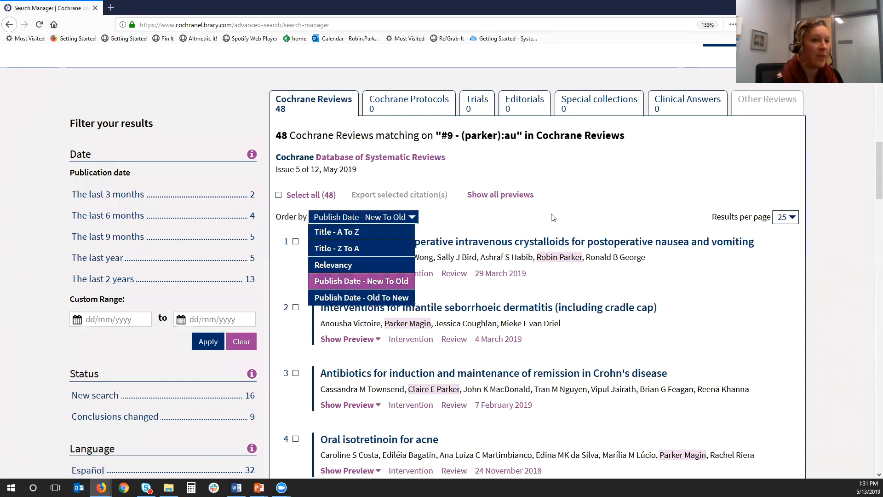
left_click(330, 270)
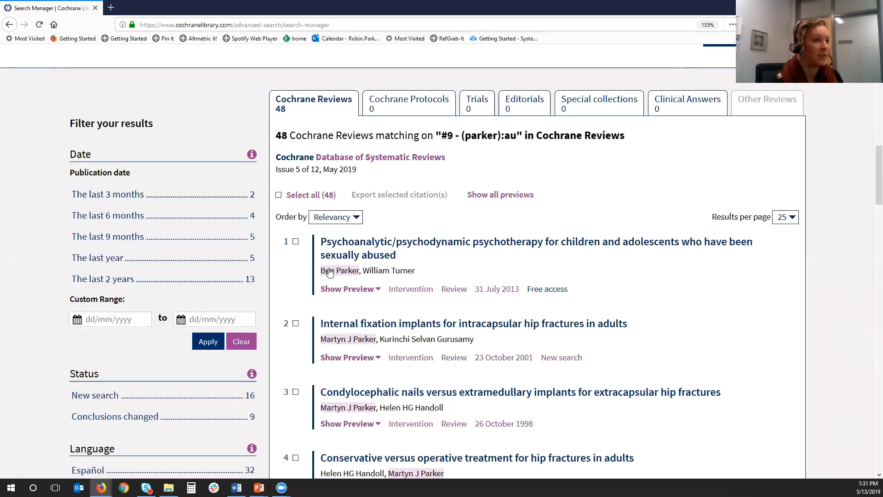
left_click(328, 220)
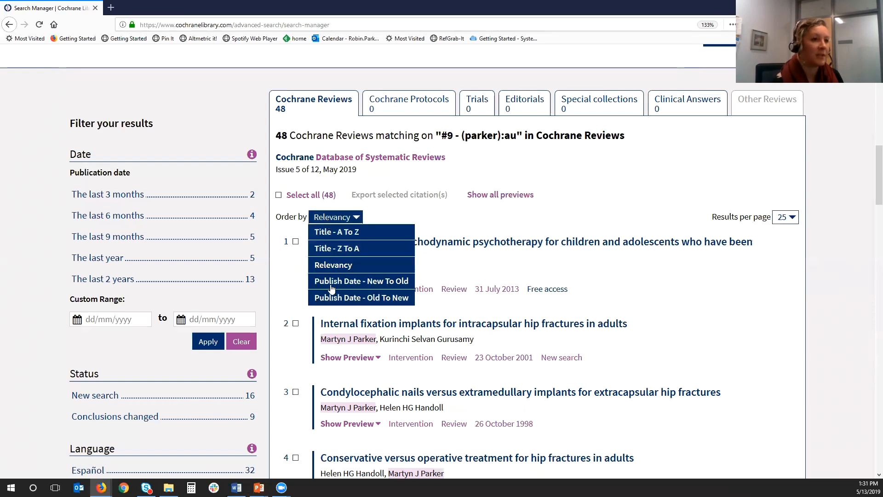
left_click(331, 283)
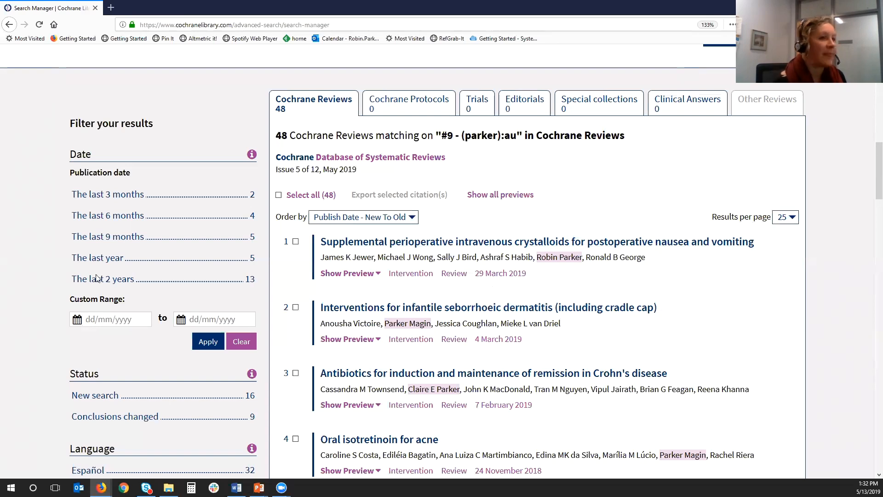
scroll(97, 277, "up", 4)
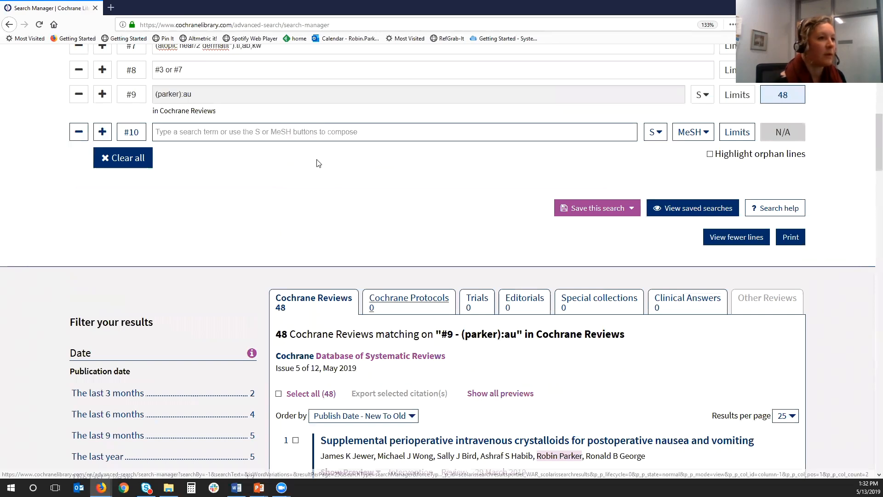
left_click(245, 136)
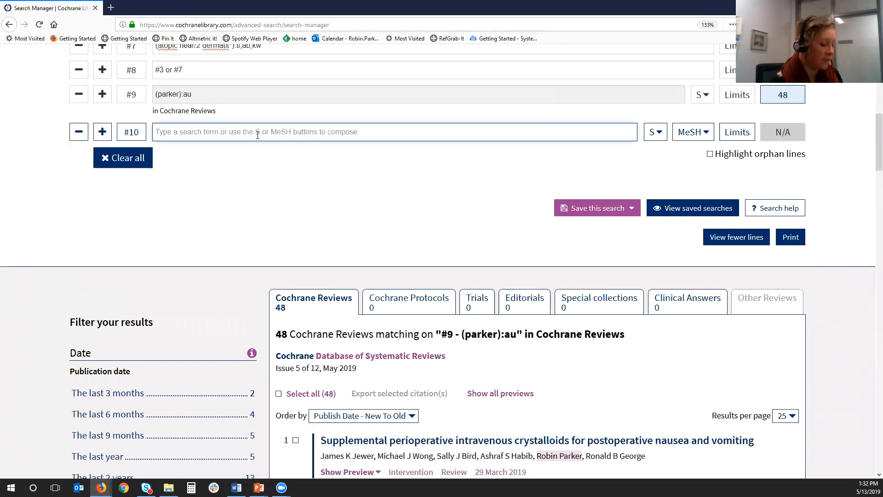
type("parker")
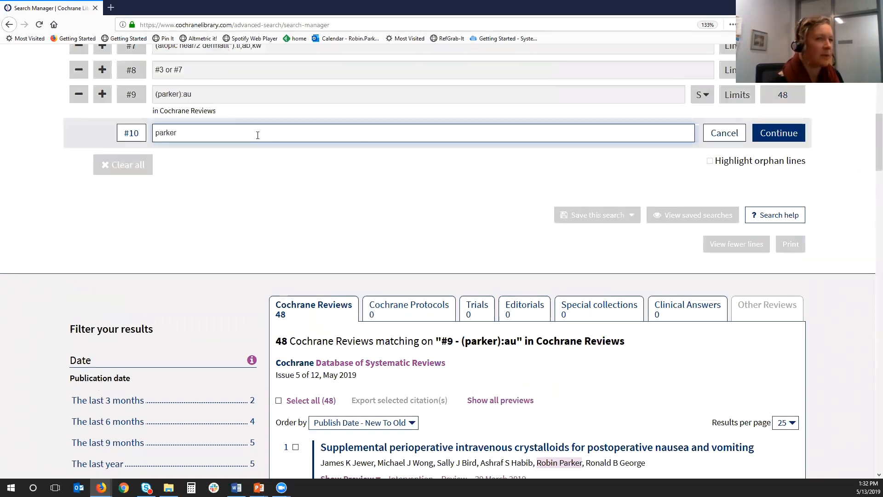
left_click(727, 136)
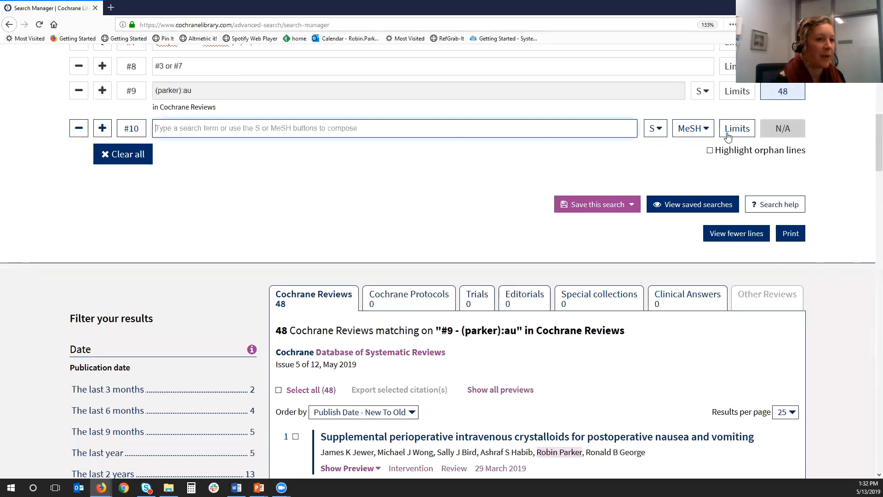
- Open the review "Supplemental perioperative intravenous crystalloids for postoperative nausea and vomiting" from the results and view its abstract page
scroll(727, 137, "down", 3)
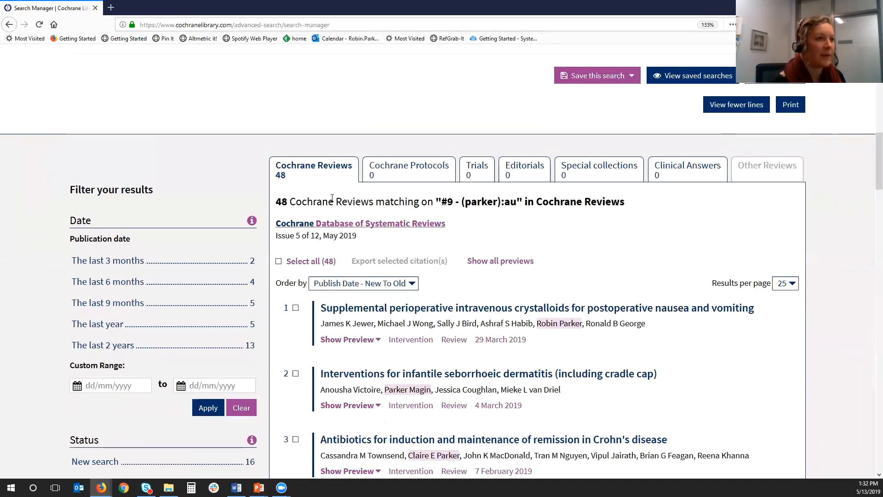
scroll(290, 112, "up", 3)
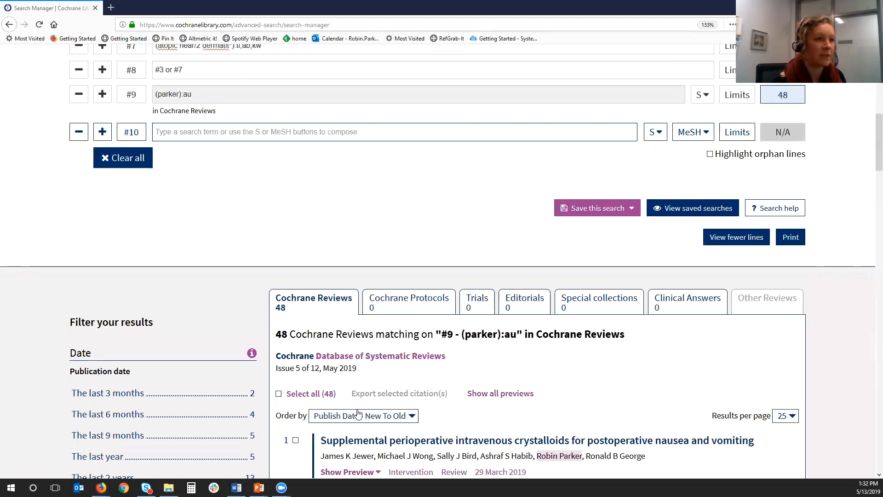
scroll(515, 393, "down", 4)
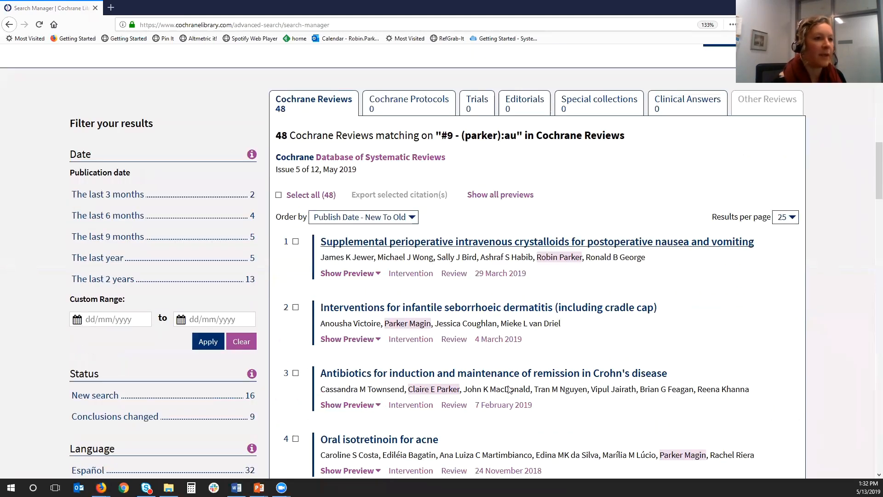
left_click(509, 389)
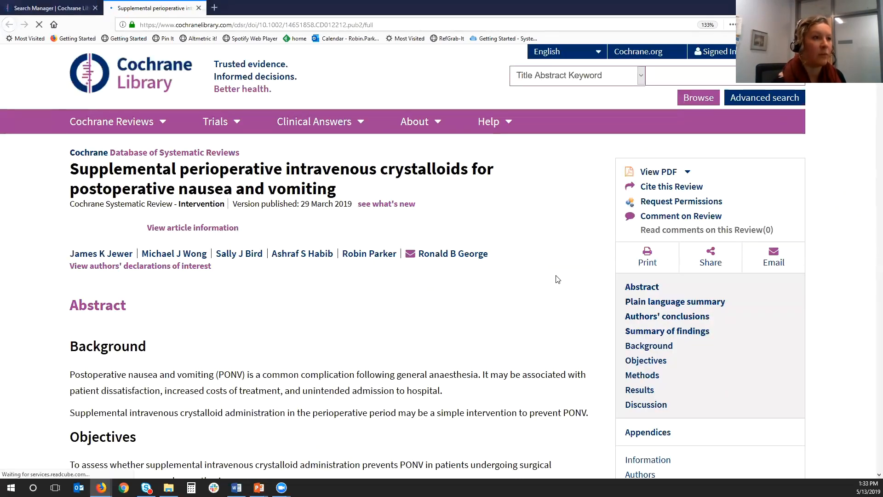
scroll(558, 279, "down", 2)
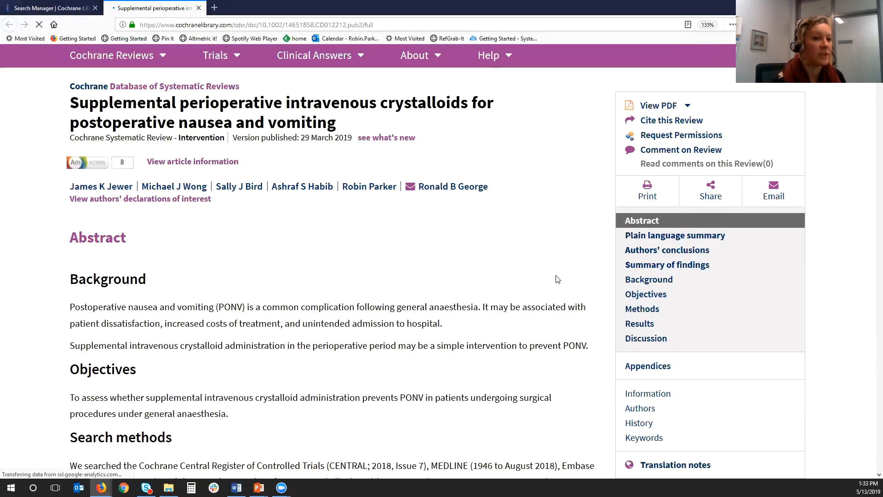
scroll(558, 279, "up", 2)
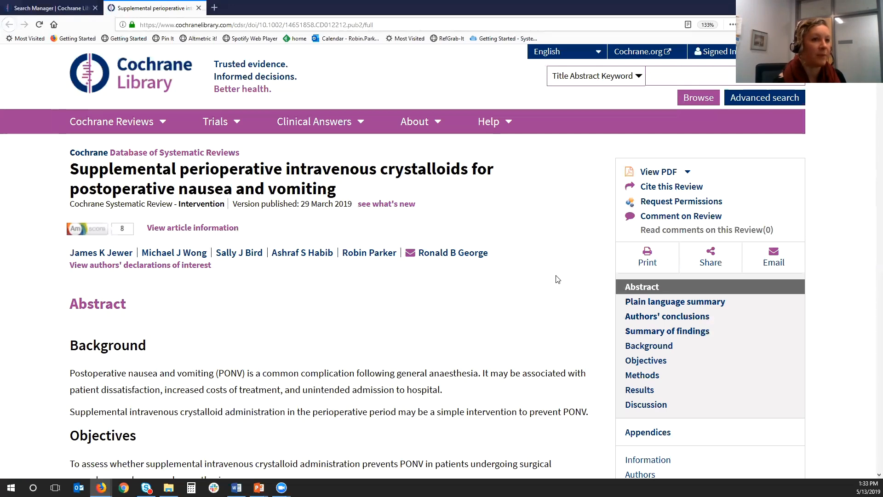
- Open the review's appendices and examine the search strategies from MEDLINE through Embase to Cochrane CENTRAL
scroll(557, 279, "down", 2)
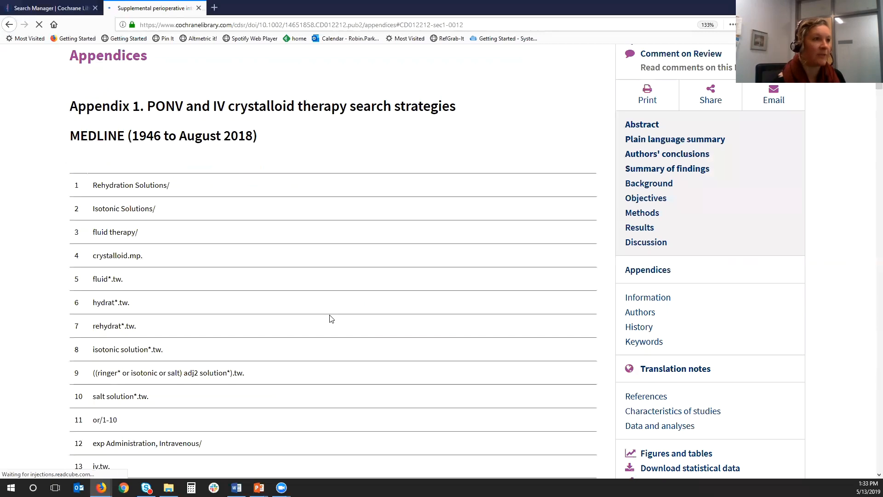
scroll(331, 318, "down", 2)
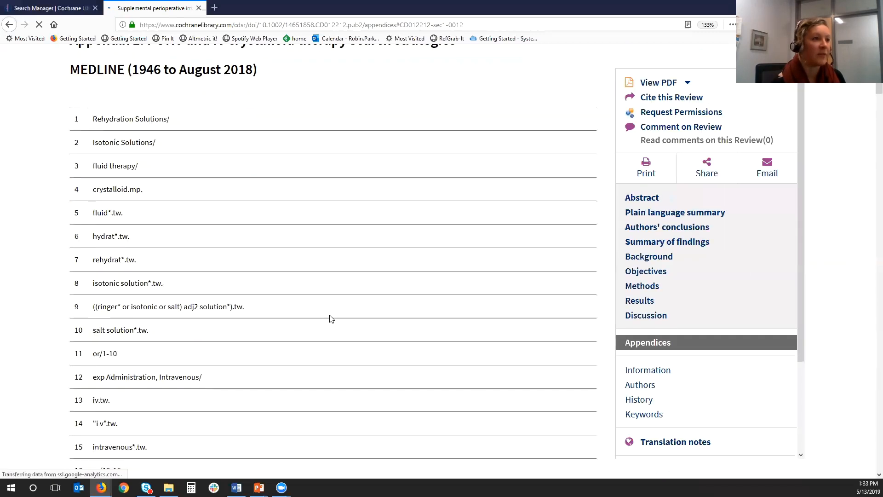
scroll(331, 318, "down", 5)
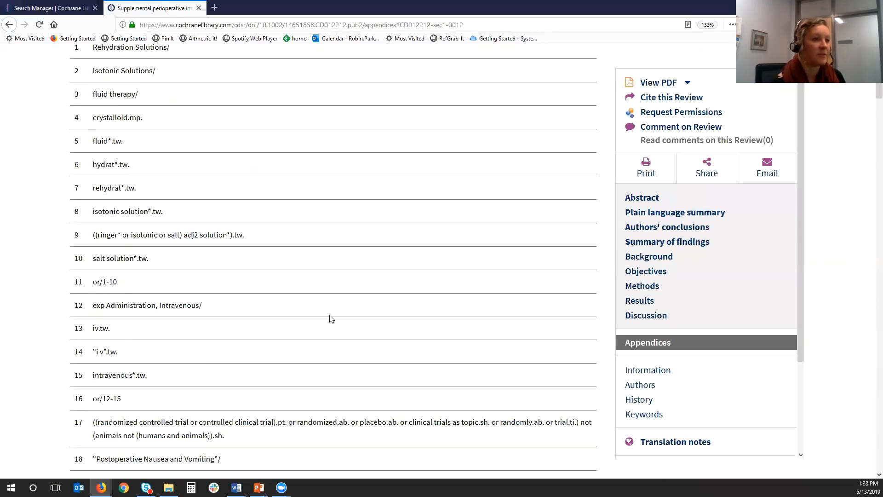
scroll(331, 318, "down", 10)
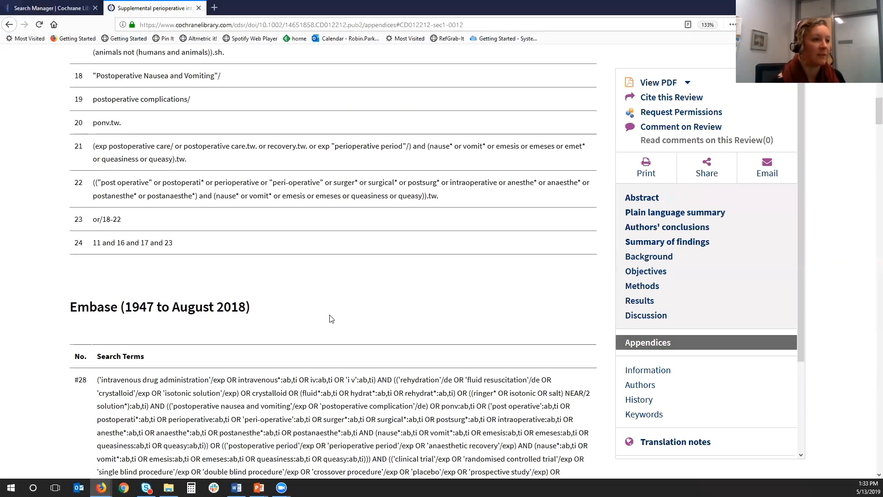
scroll(331, 318, "down", 15)
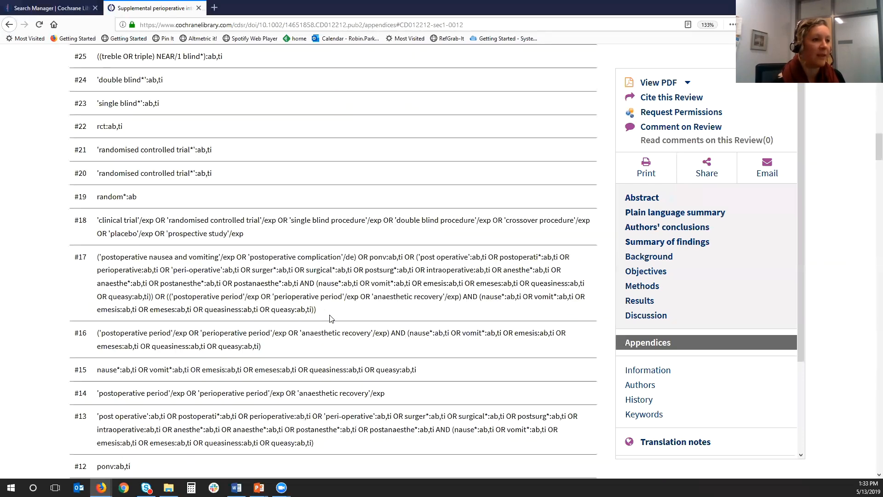
scroll(331, 318, "down", 11)
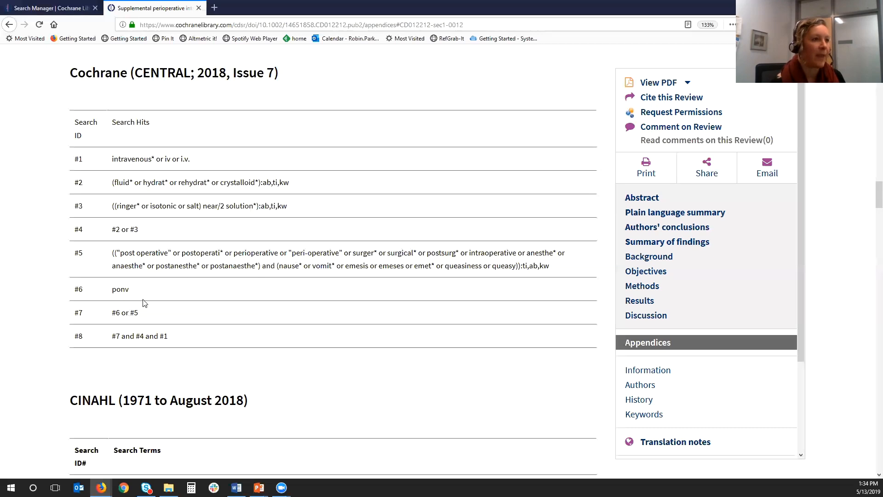
- Return to the Search Manager, add "ponv" as search line #10, and show the line's results
left_click(52, 10)
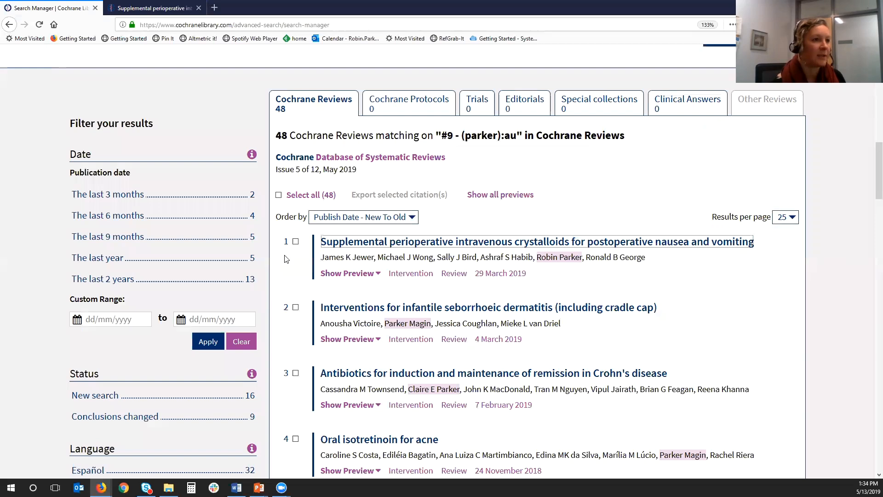
scroll(276, 248, "up", 5)
left_click(219, 199)
type("ponv")
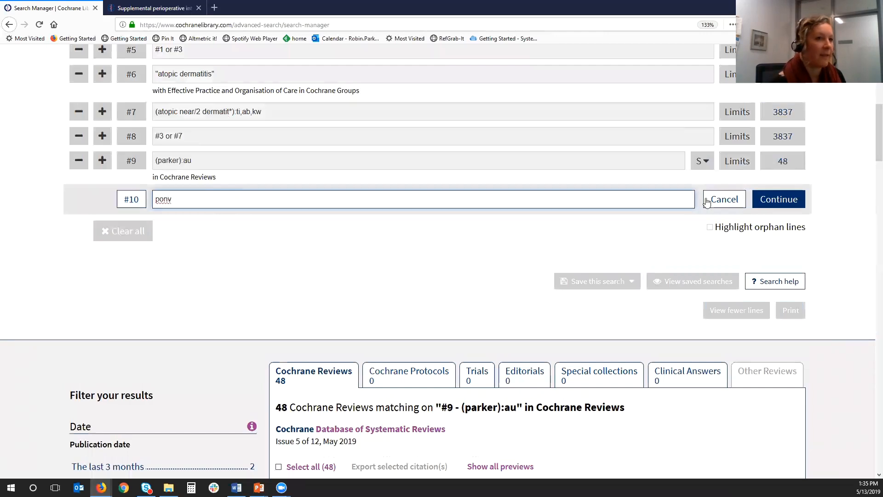
key("Return")
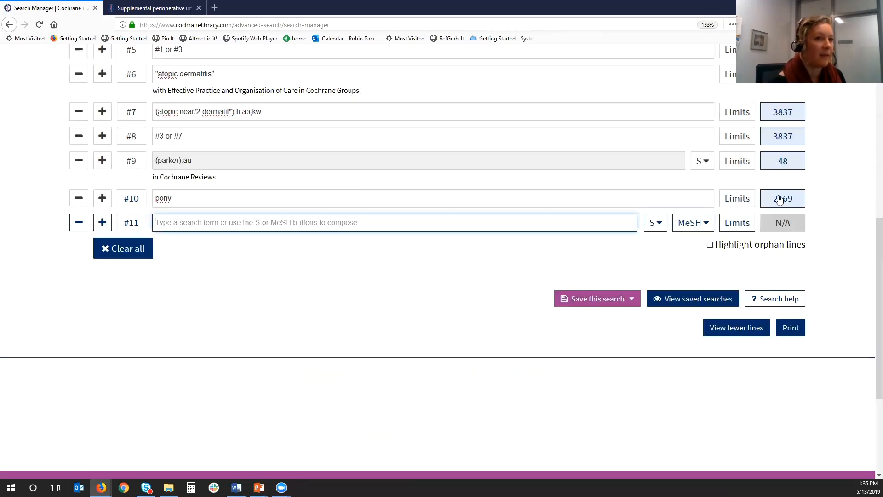
left_click(776, 201)
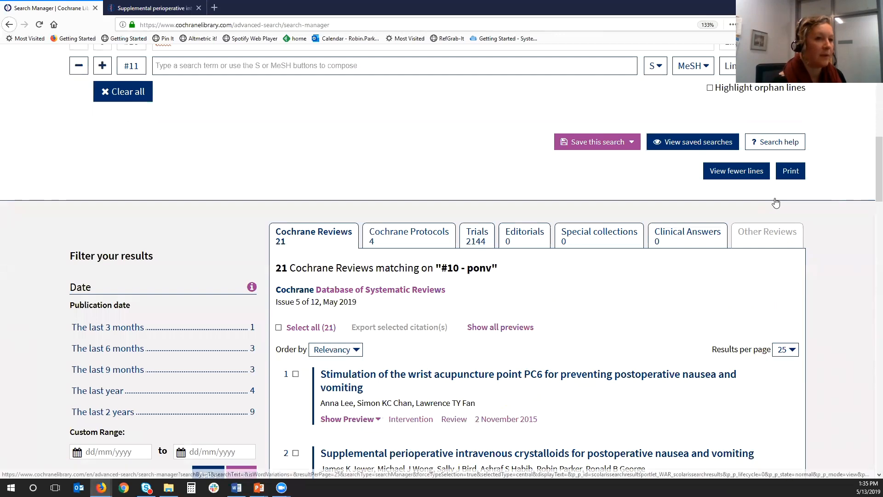
- Compose search line #11 for "ponv" limited to the Title Abstract Keyword field
scroll(776, 203, "up", 2)
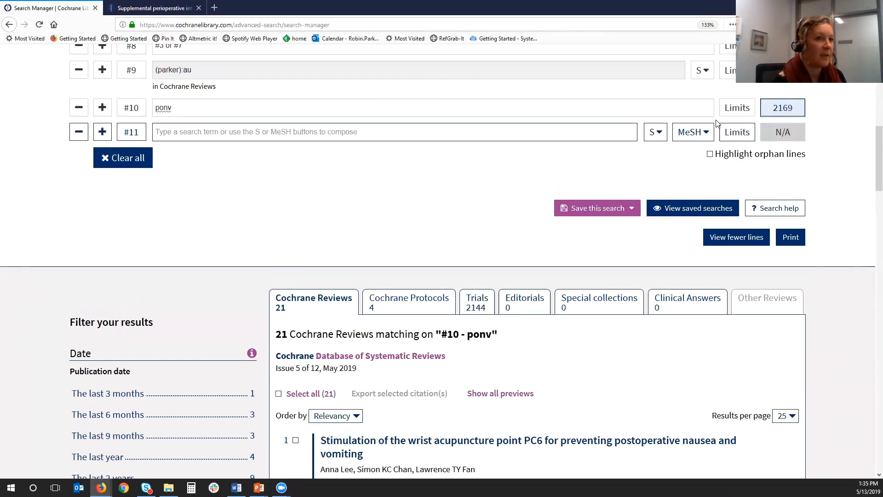
left_click(655, 132)
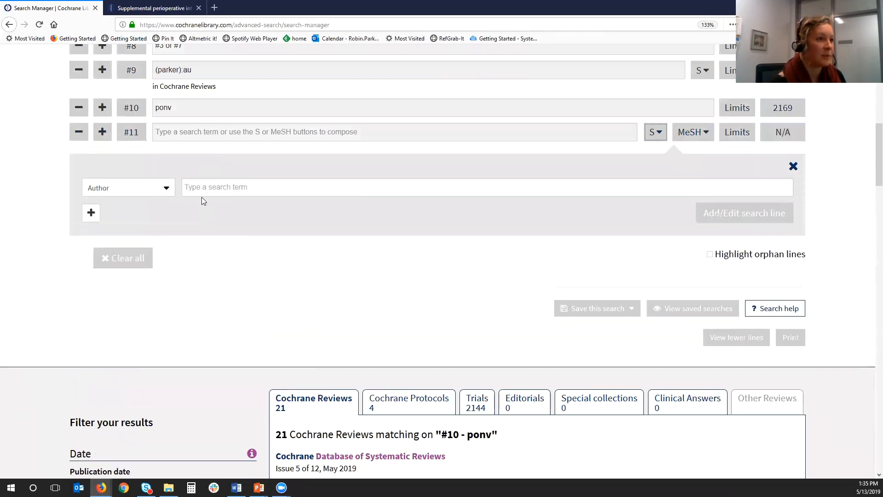
left_click(166, 188)
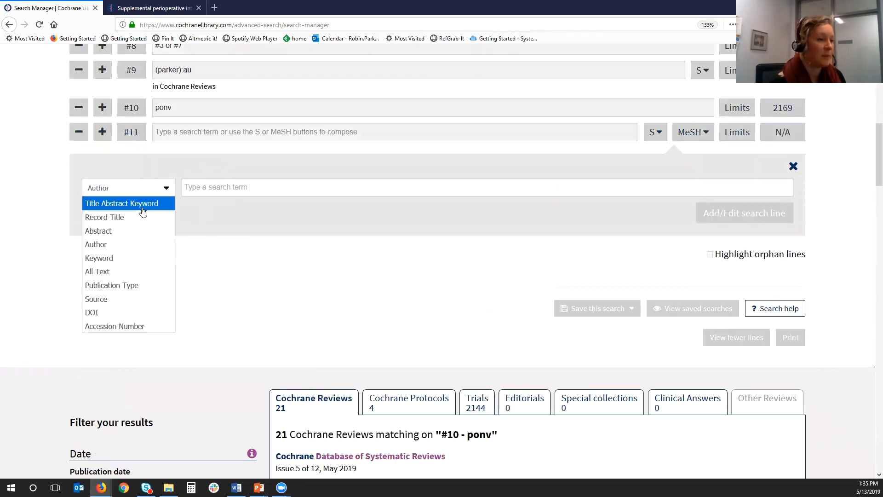
left_click(142, 203)
left_click(195, 186)
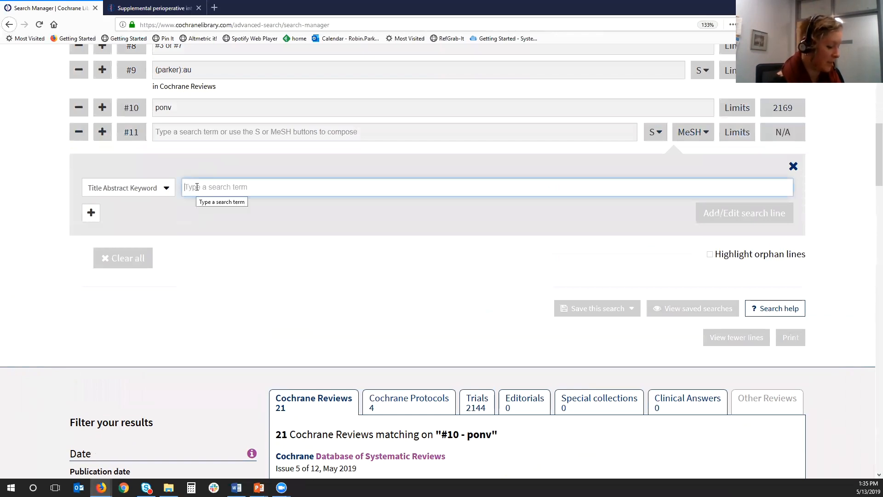
type("ponv")
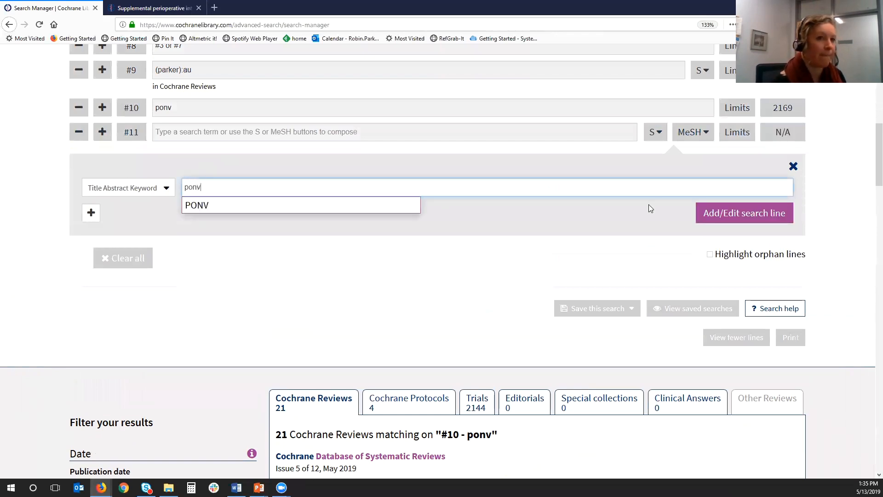
left_click(724, 211)
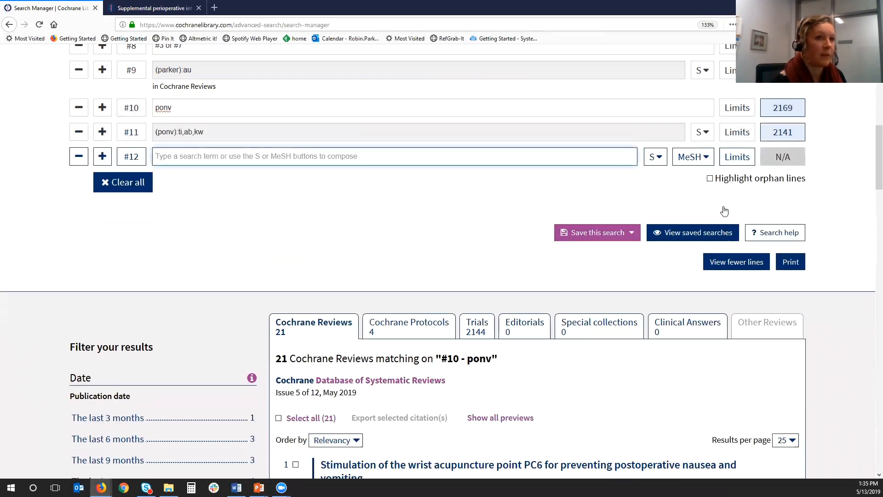
- Show the results of line #11 and review their distribution across Cochrane Reviews, Protocols and Trials
left_click(783, 133)
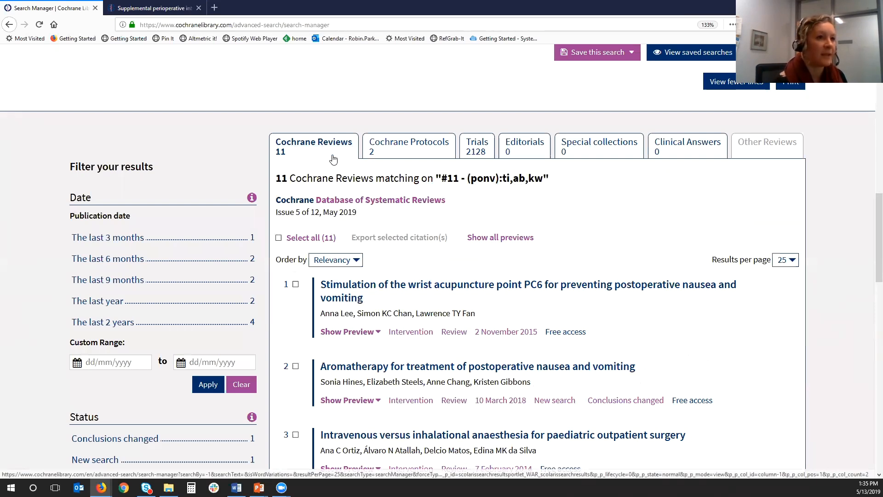
scroll(333, 159, "up", 3)
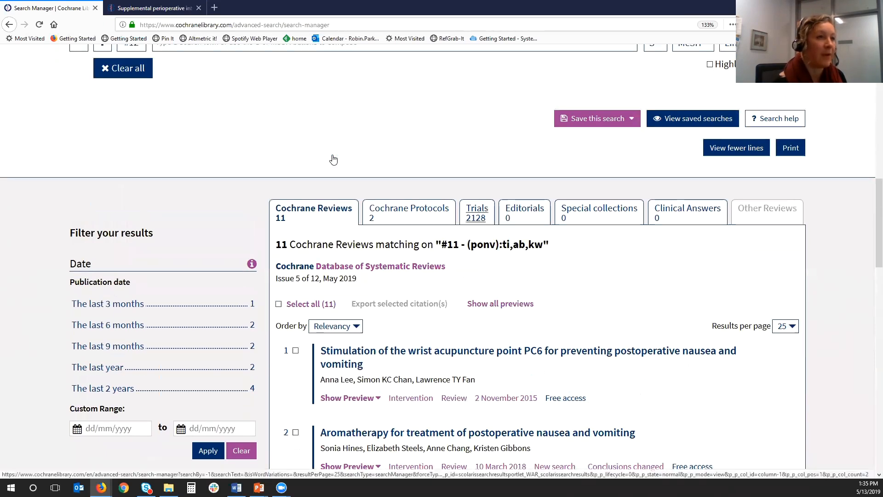
scroll(334, 159, "up", 3)
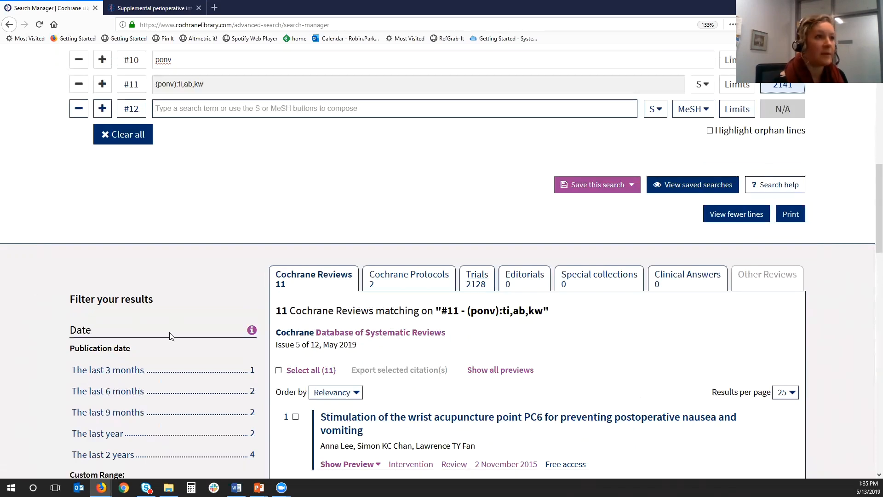
scroll(170, 336, "up", 3)
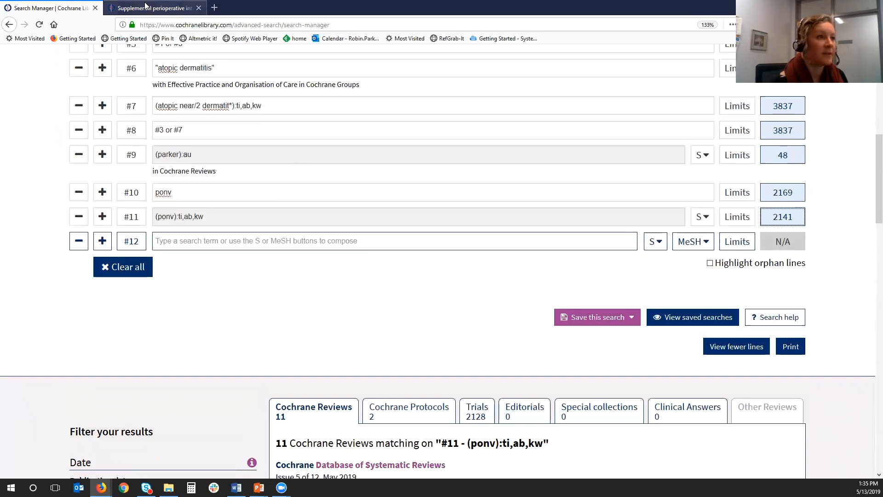
- Copy line #5 of the review's Cochrane CENTRAL strategy from its appendices into search line #12 and run it
left_click(154, 13)
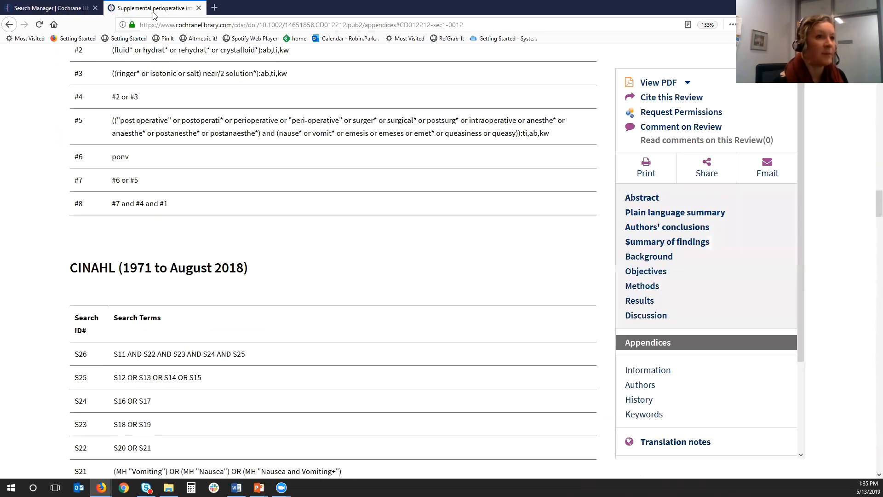
left_click_drag(551, 133, 124, 118)
key("ctrl+c")
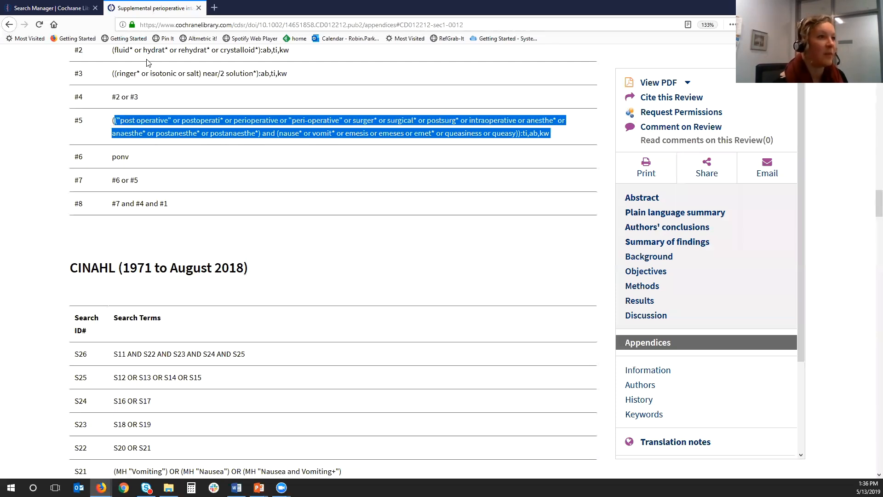
left_click(63, 9)
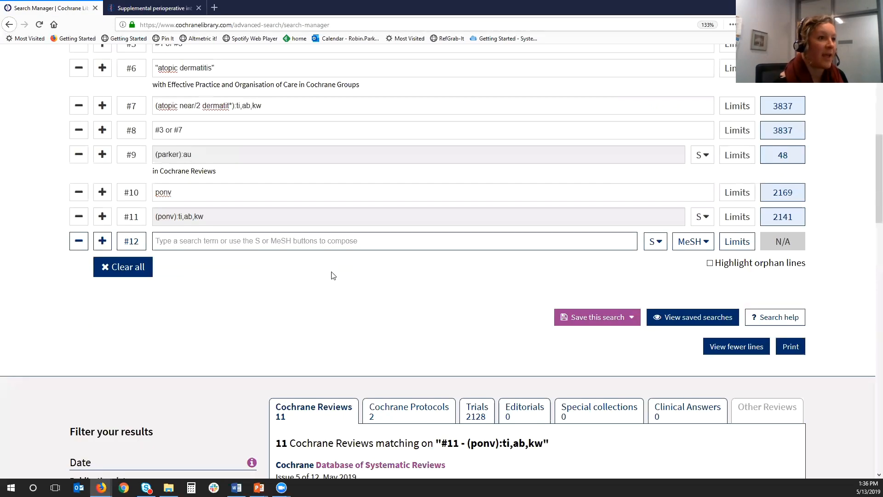
left_click(296, 245)
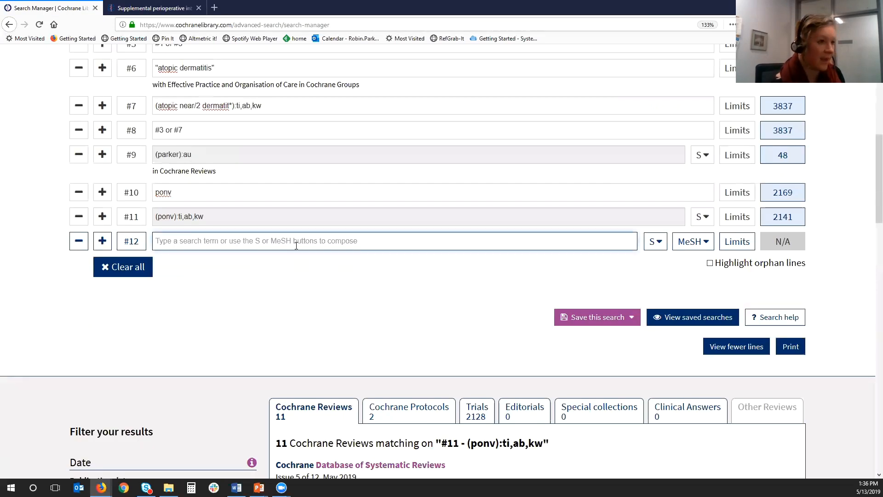
key("ctrl+v")
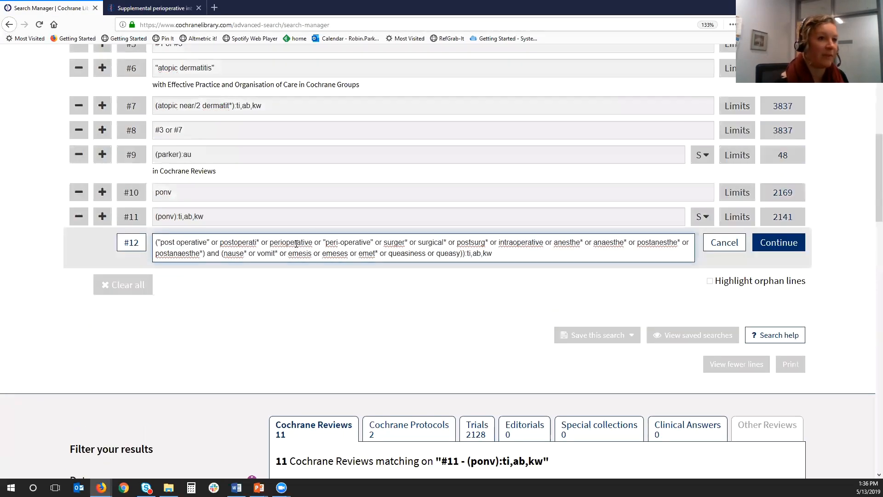
left_click(772, 244)
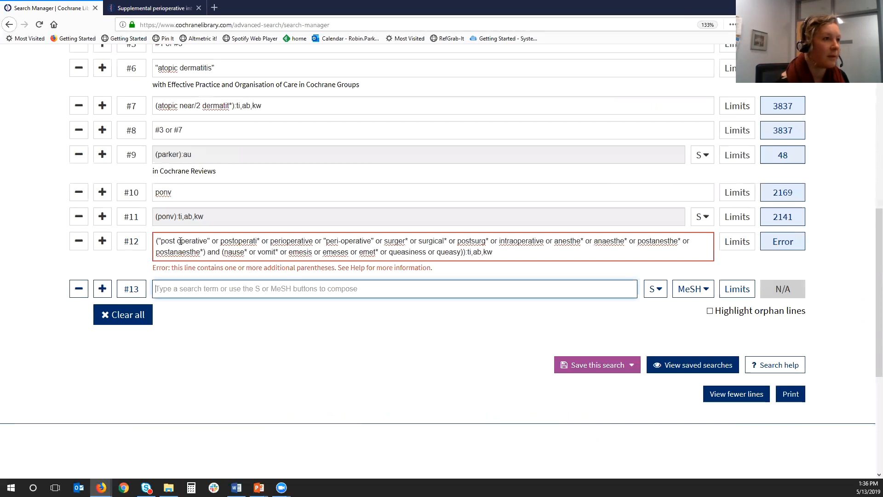
- Add an opening parenthesis at the start of line #12 and rerun the line
left_click(157, 241)
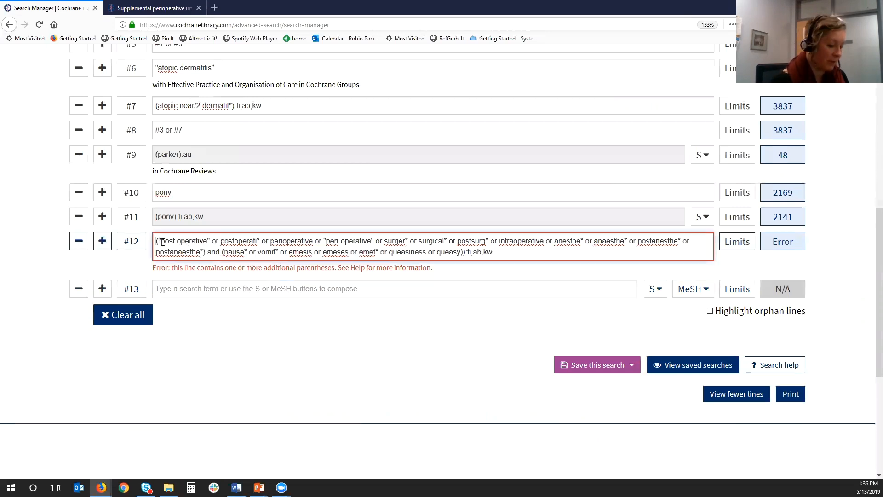
type("(")
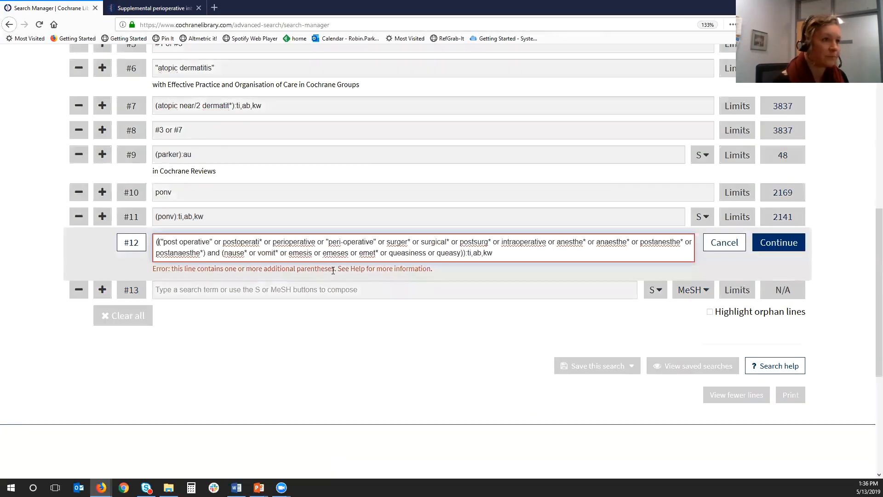
left_click(767, 243)
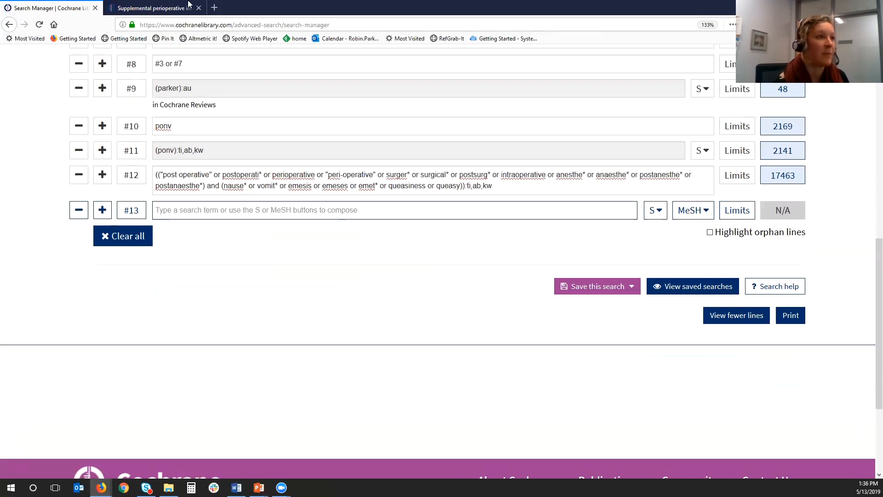
- Check the database heading and issue of the review's Cochrane CENTRAL strategy, and return to the Search Manager
left_click(151, 7)
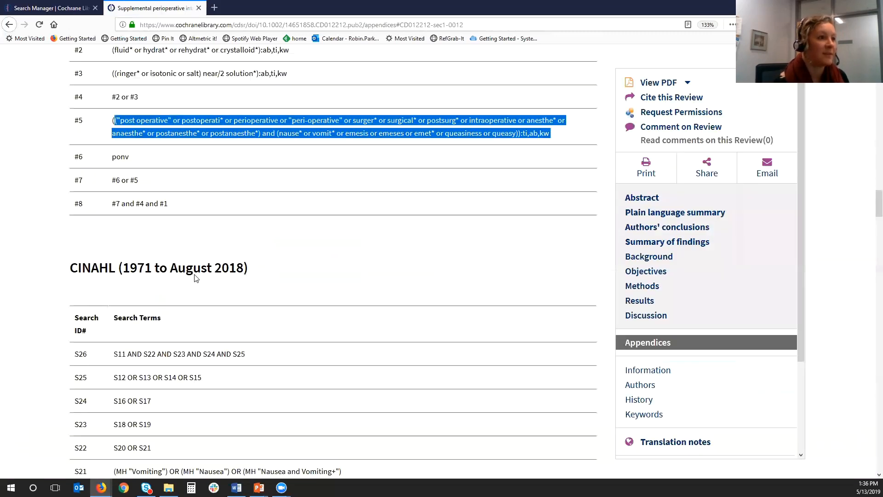
scroll(198, 258, "up", 5)
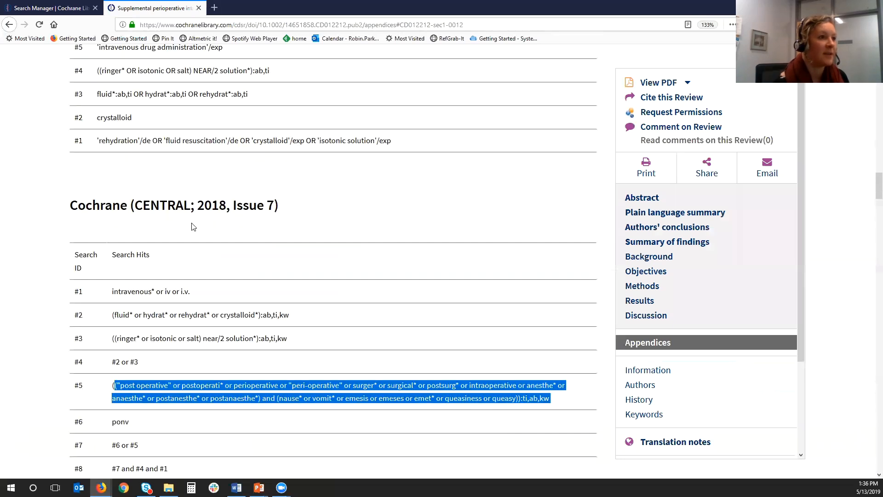
mouse_move(127, 206)
left_mouse_down()
mouse_move(70, 207)
mouse_move(140, 218)
left_mouse_up()
left_click(151, 207)
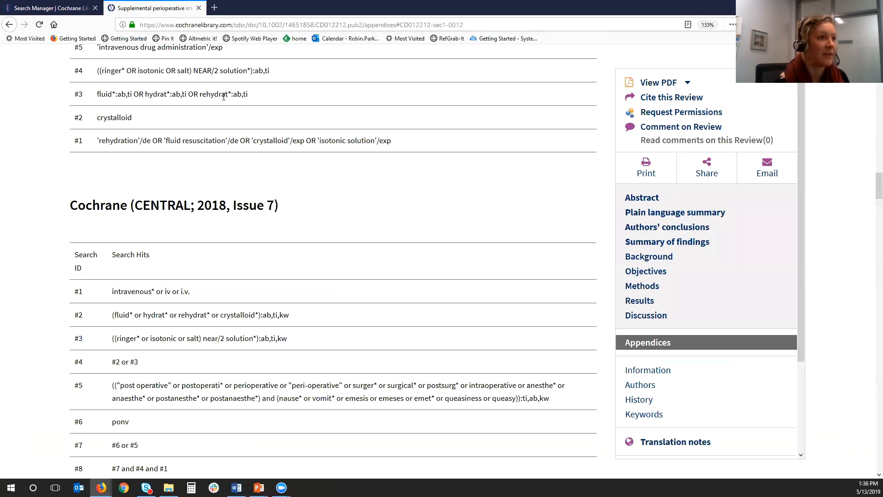
left_click(57, 8)
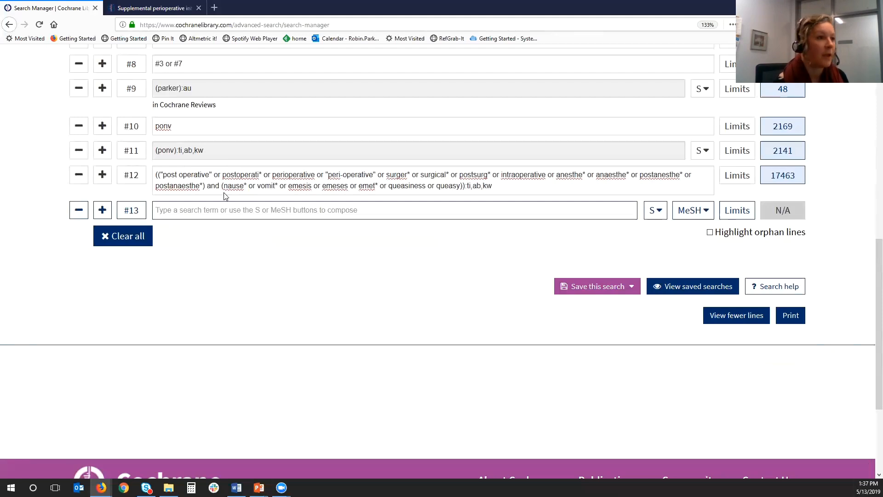
left_click(221, 207)
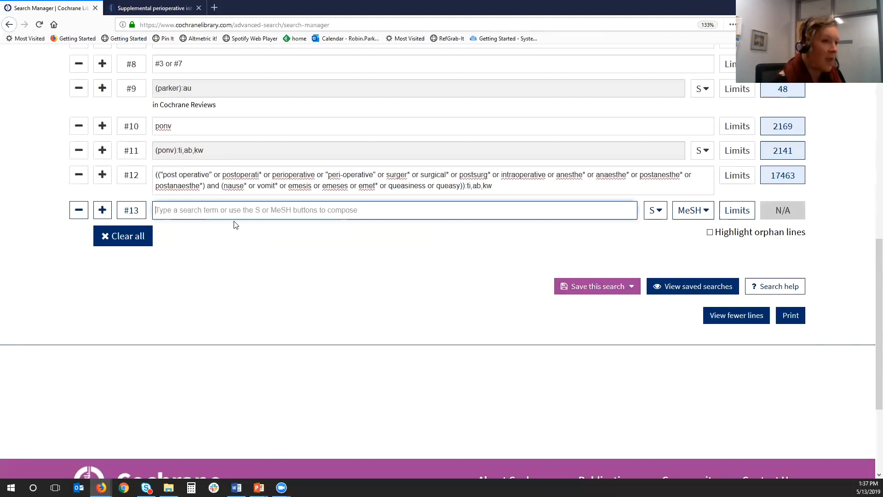
type("p")
key("BackSpace")
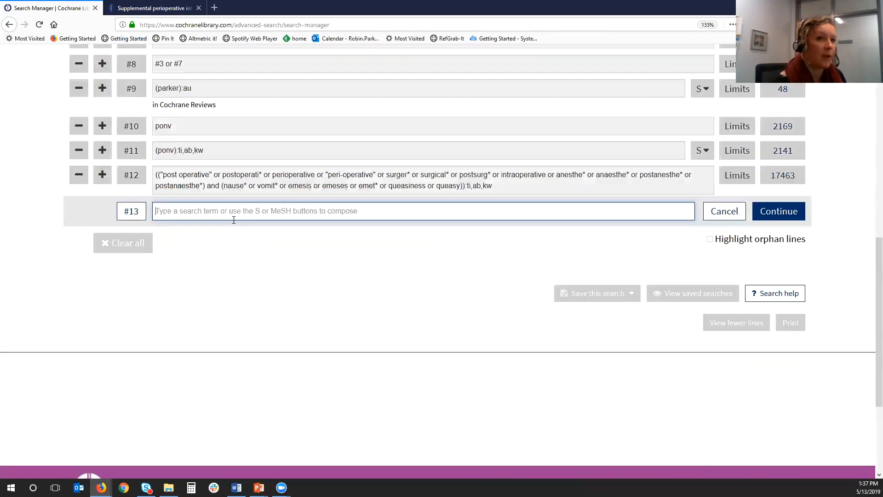
left_click(734, 215)
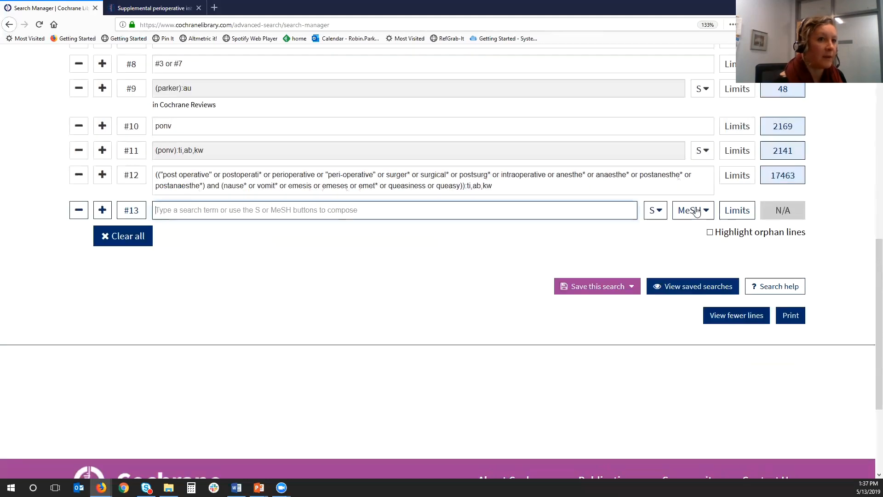
- Look up the MeSH term Postoperative Nausea and Vomiting, exploding all trees, and add it as search line #13
left_click(689, 211)
left_click(170, 275)
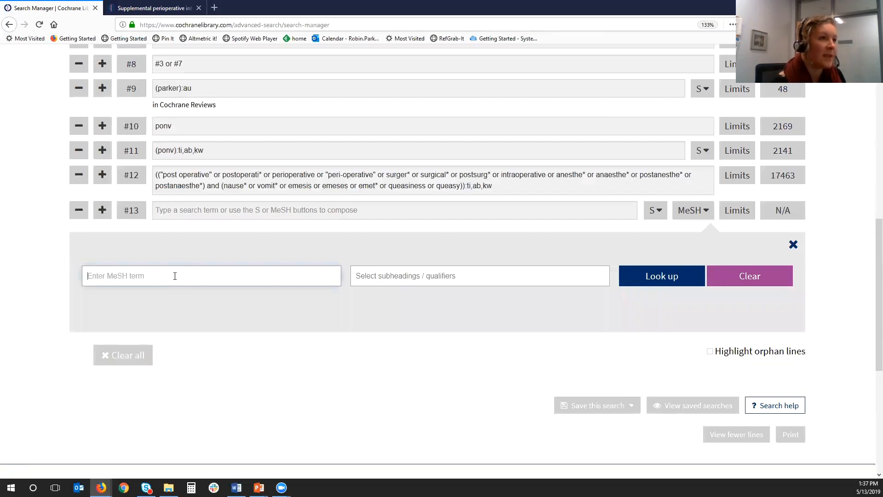
type("p")
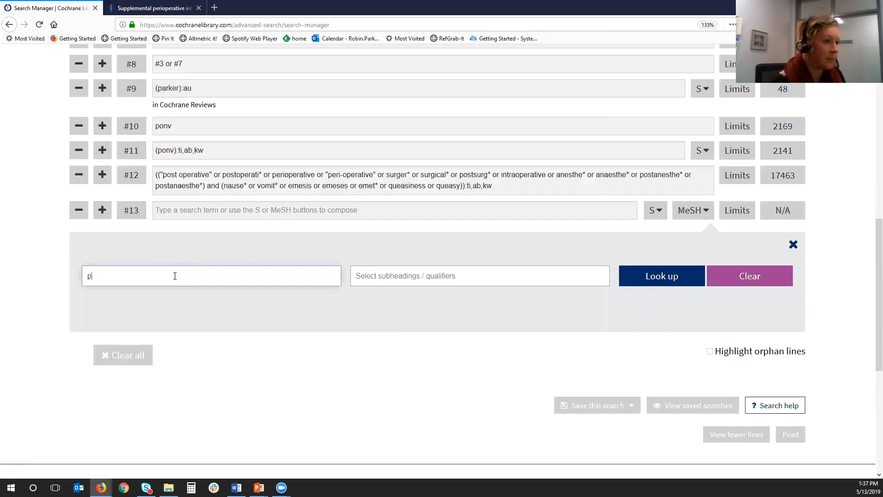
type("ost operati")
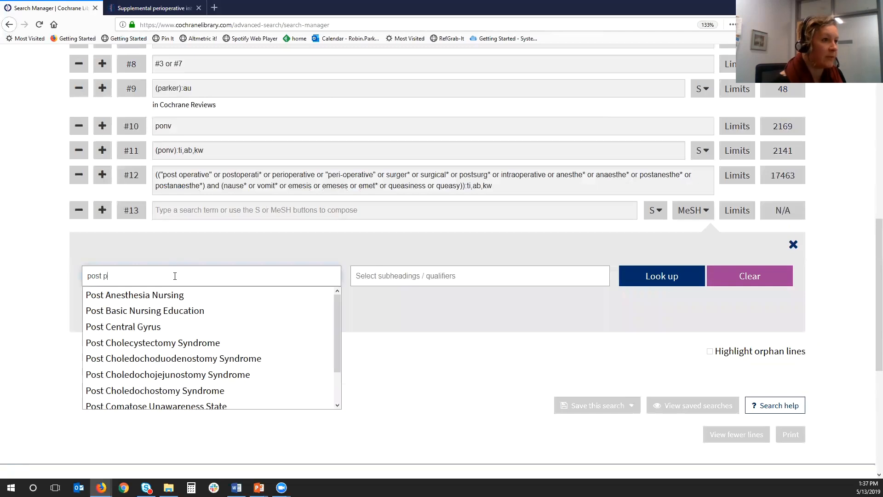
type("ve")
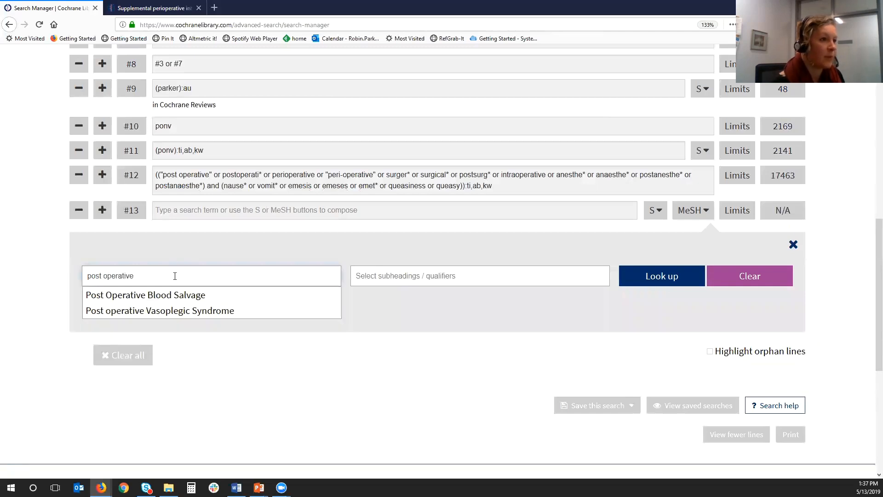
type(" naue")
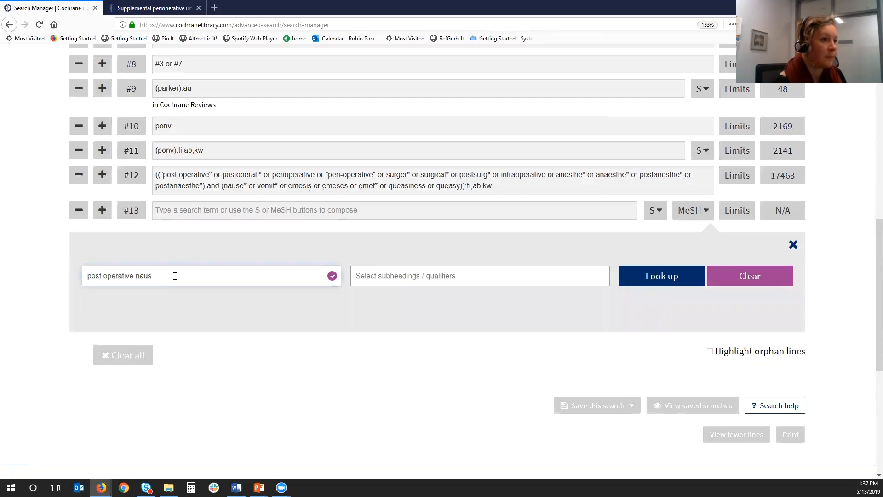
key("BackSpace")
type("sea")
left_click(103, 275)
key("BackSpace")
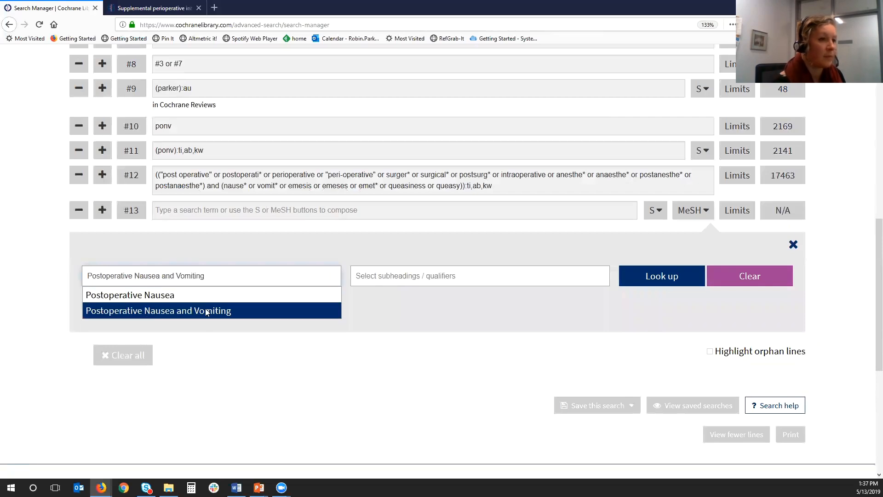
left_click(206, 311)
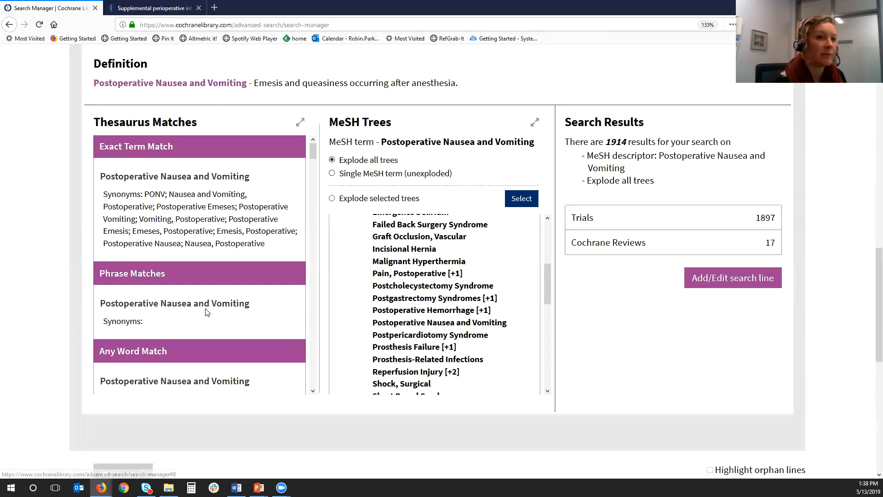
key("Escape")
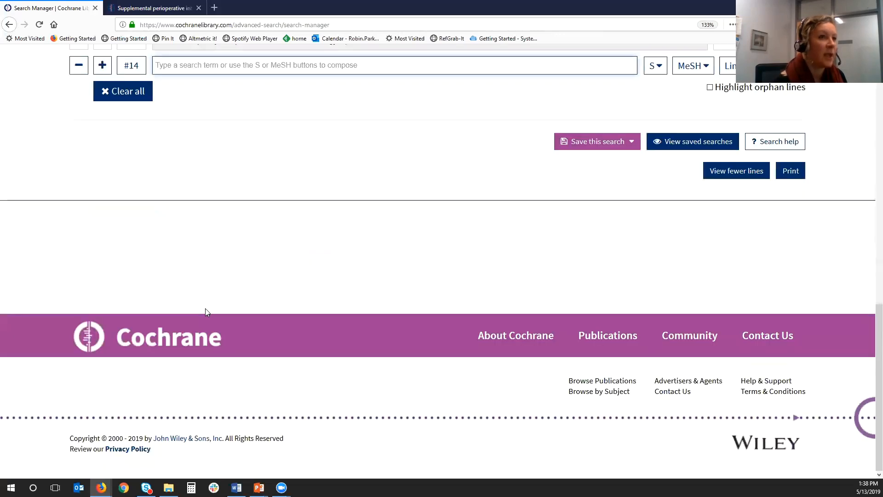
- Combine the free-text and MeSH lines in search line #14 as "#12 or #13" and run it
scroll(206, 312, "up", 3)
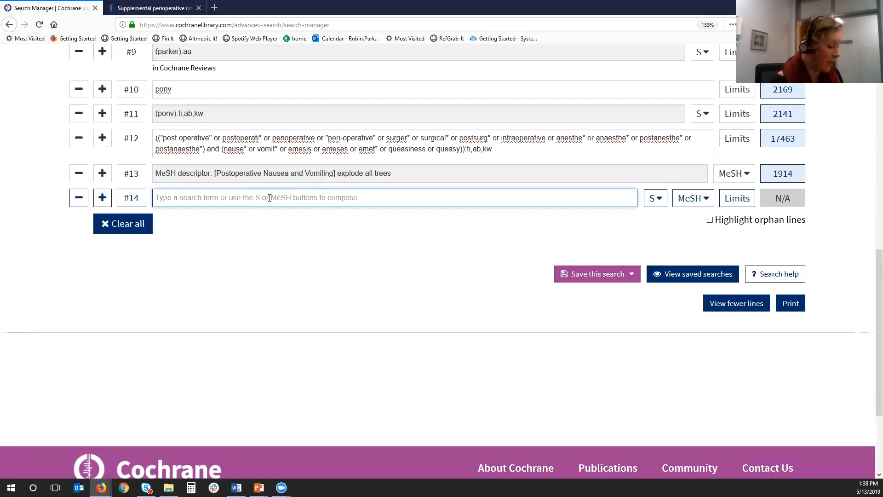
type("#12 or")
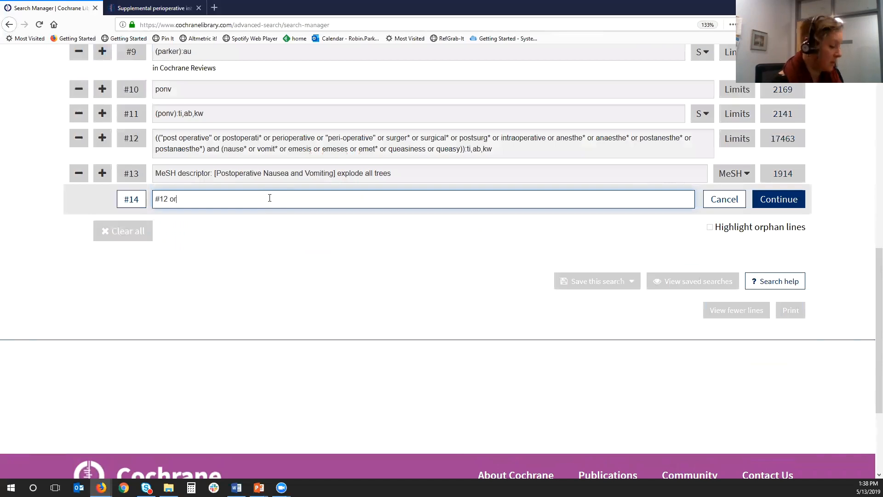
type(" #13")
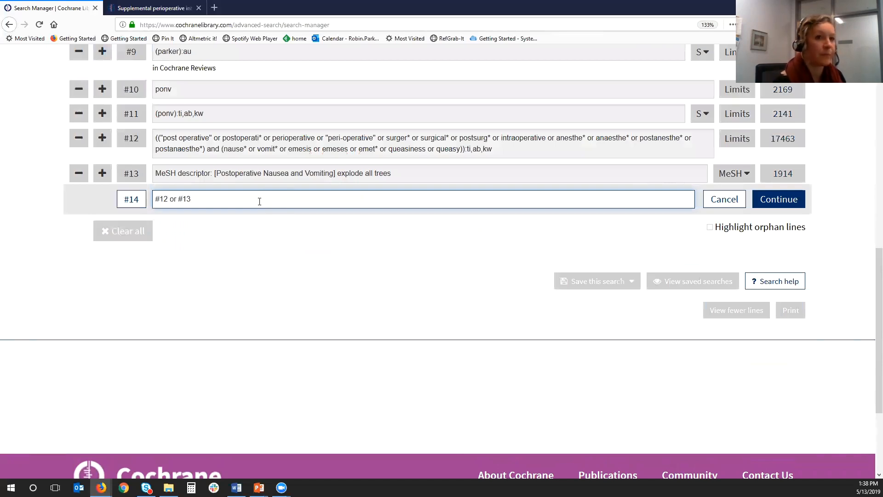
left_click(766, 203)
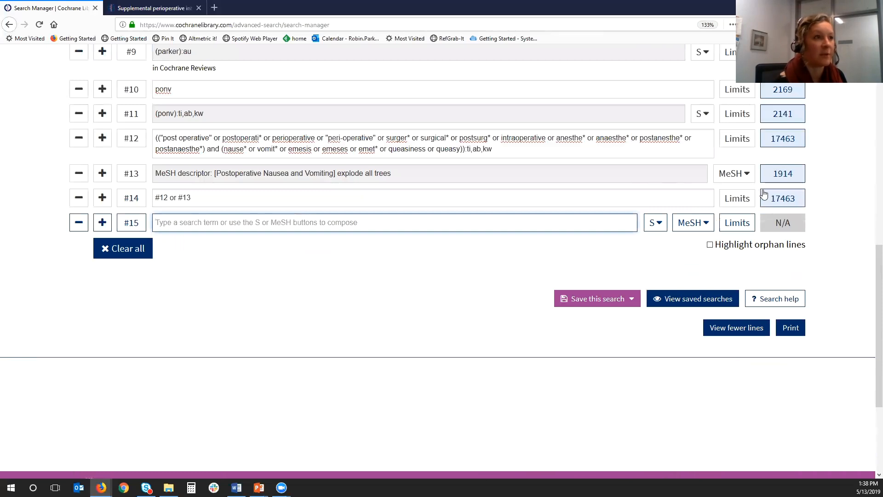
- Compare the Search Manager lines with the Cochrane CENTRAL strategy in the review's appendices, ending in the Search Manager
left_click(150, 8)
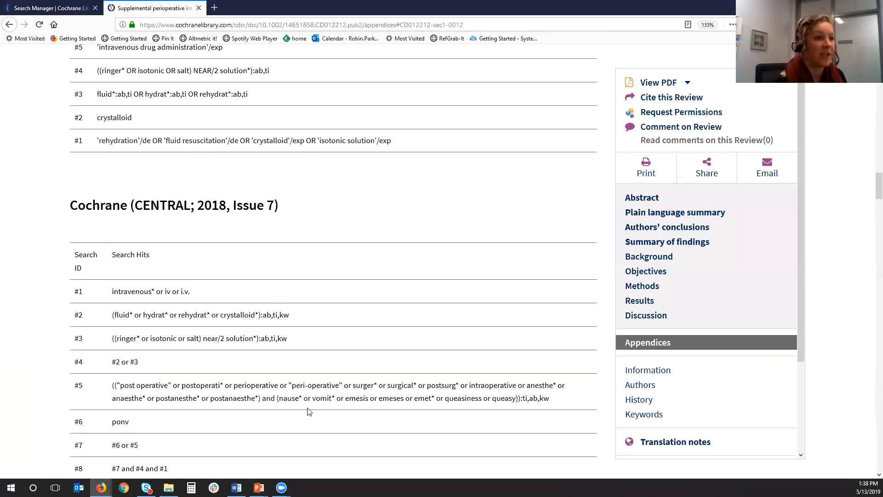
scroll(308, 405, "down", 3)
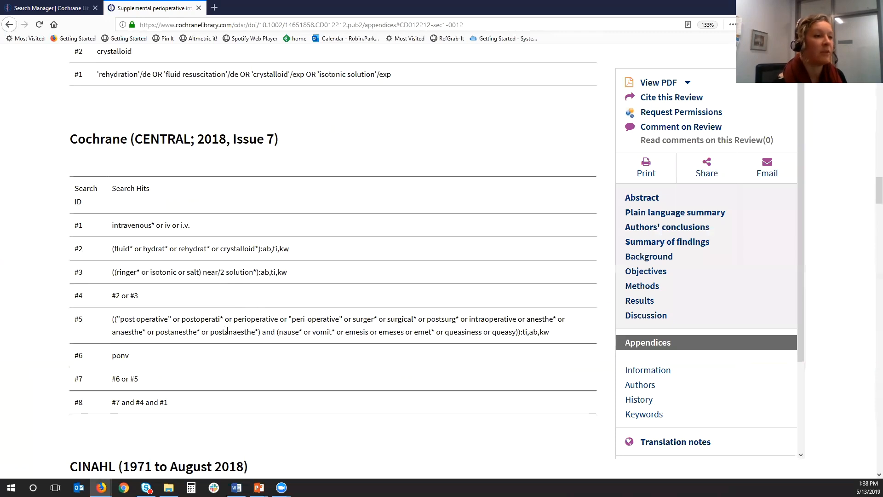
key("ctrl+Tab")
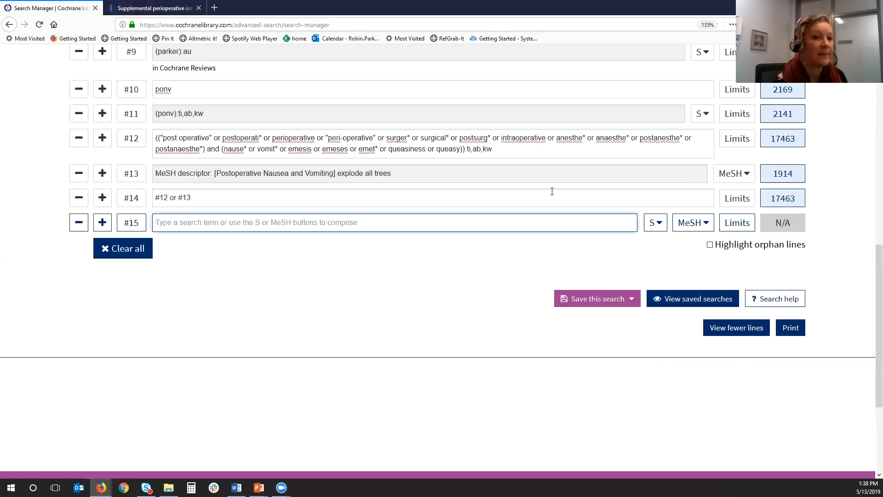
scroll(458, 394, "up", 3)
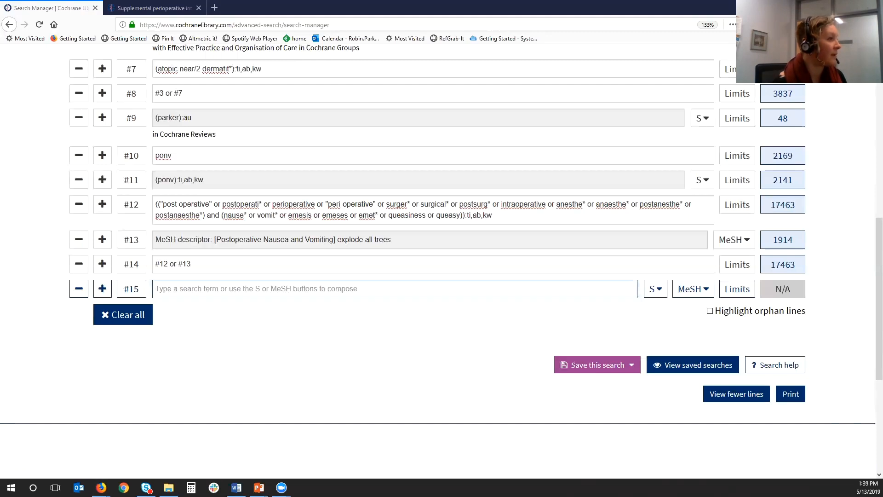
left_click(153, 6)
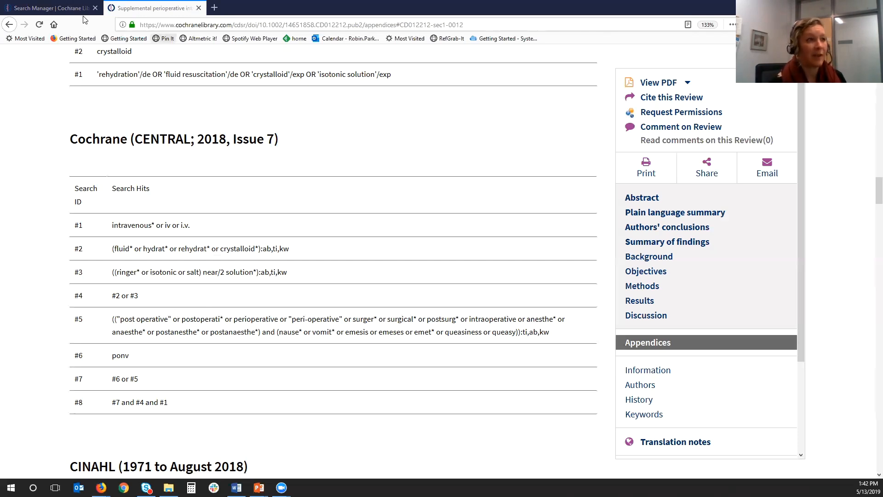
left_click(48, 9)
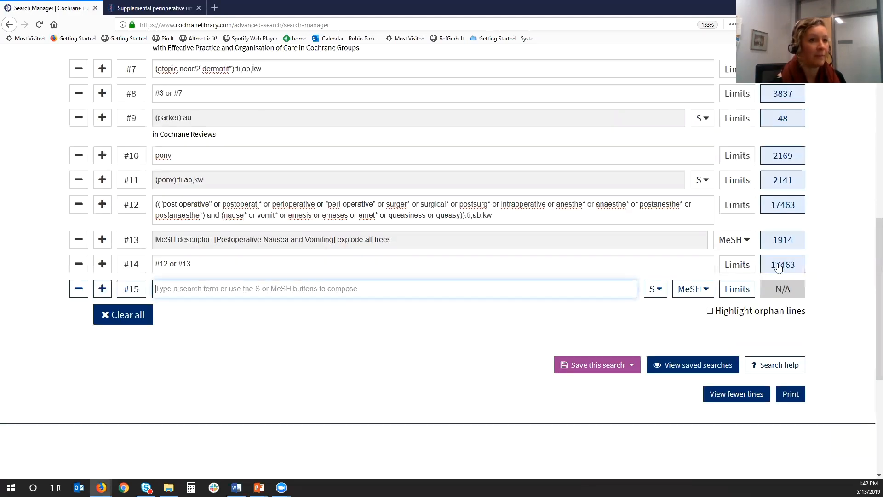
- Show the results of line #14 and review the matching trials and the available year and date filters
scroll(778, 267, "down", 5)
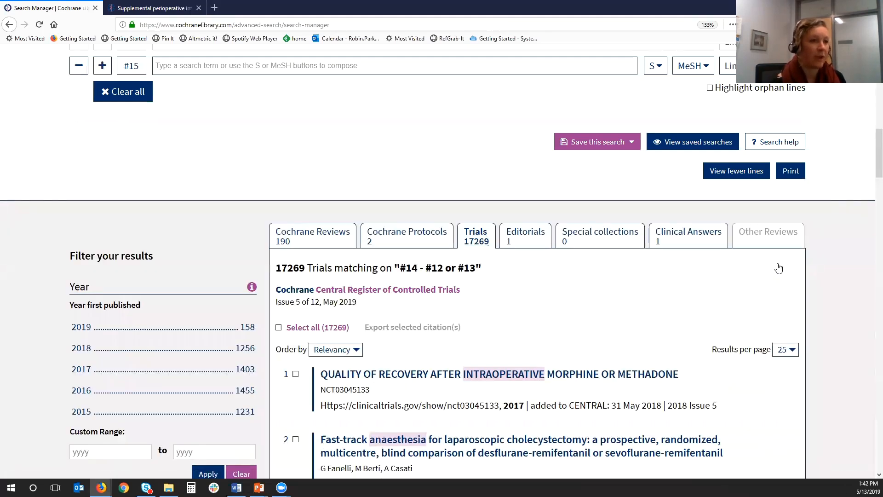
scroll(778, 268, "down", 1)
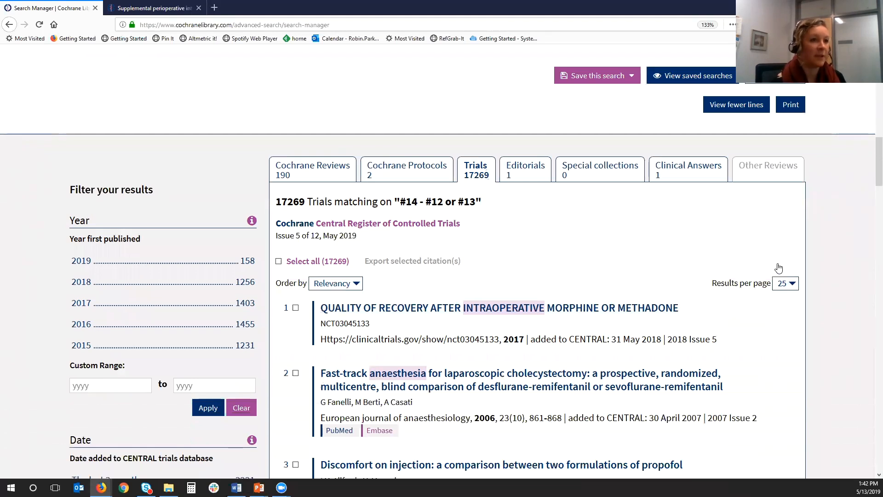
scroll(778, 268, "down", 1)
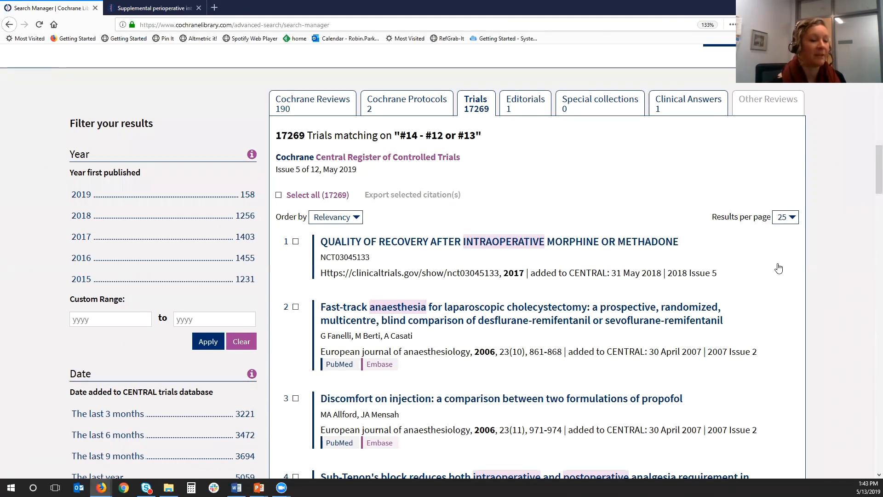
scroll(778, 268, "down", 2)
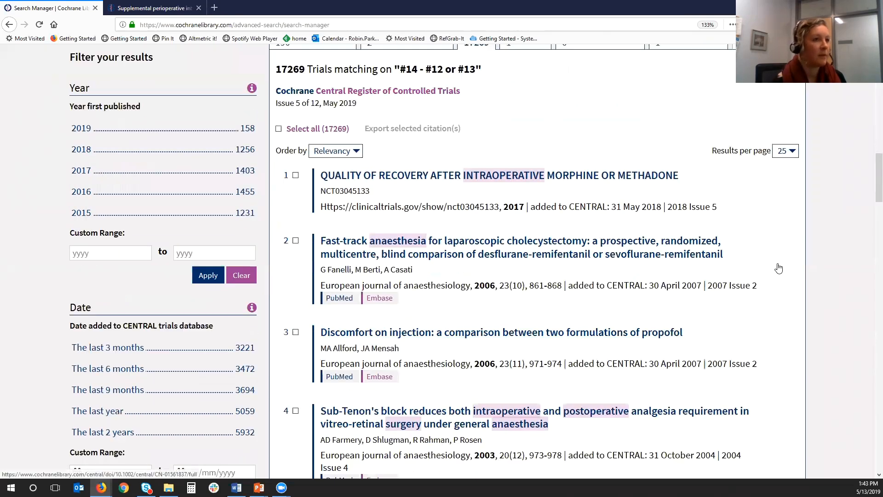
scroll(778, 268, "up", 4)
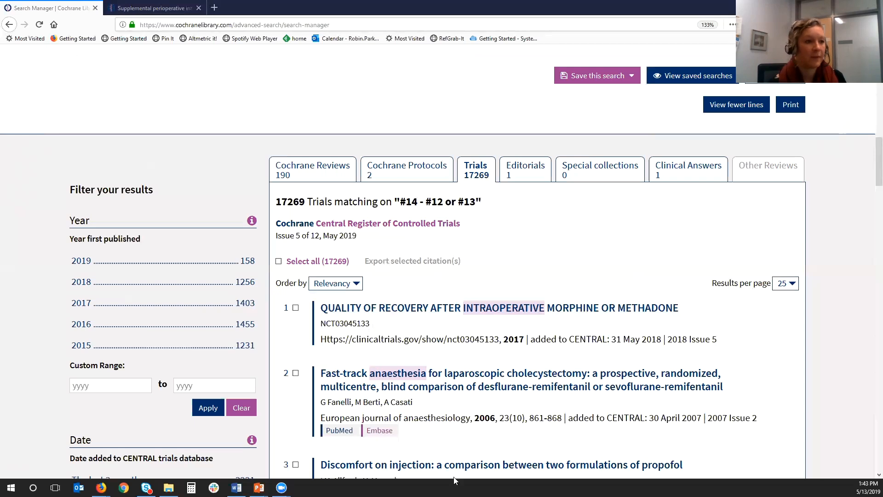
- Switch to the PowerPoint slide show and advance past the Practice! slide to the example of cannabis search lines
mouse_move(259, 487)
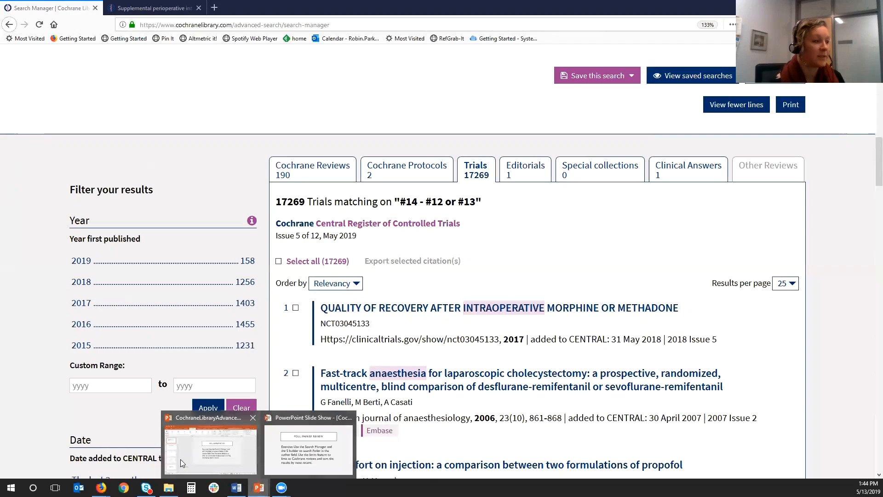
mouse_move(193, 456)
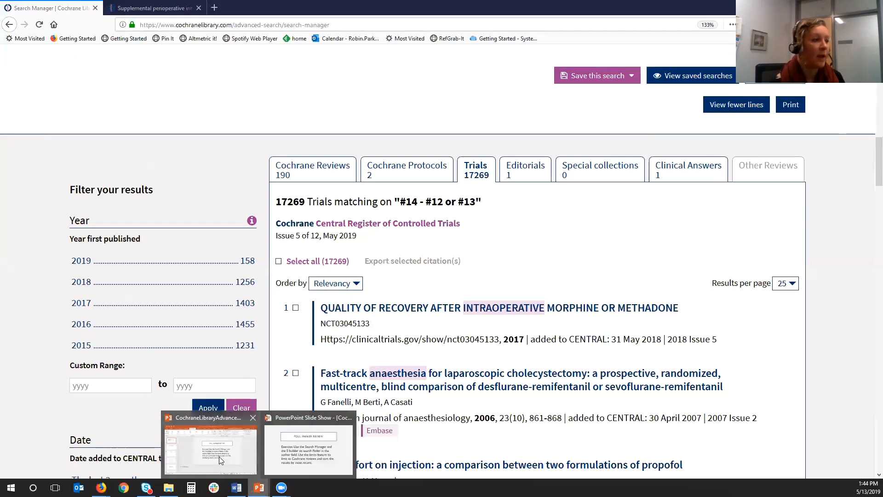
mouse_move(224, 460)
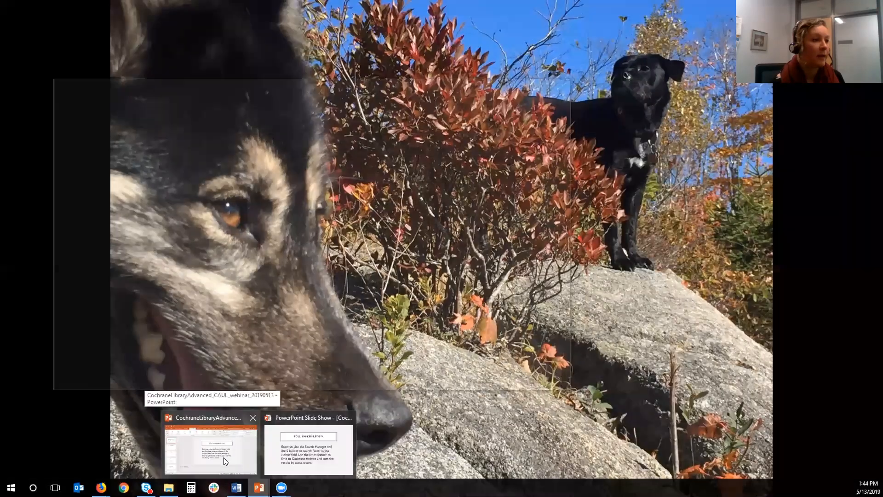
left_click(276, 461)
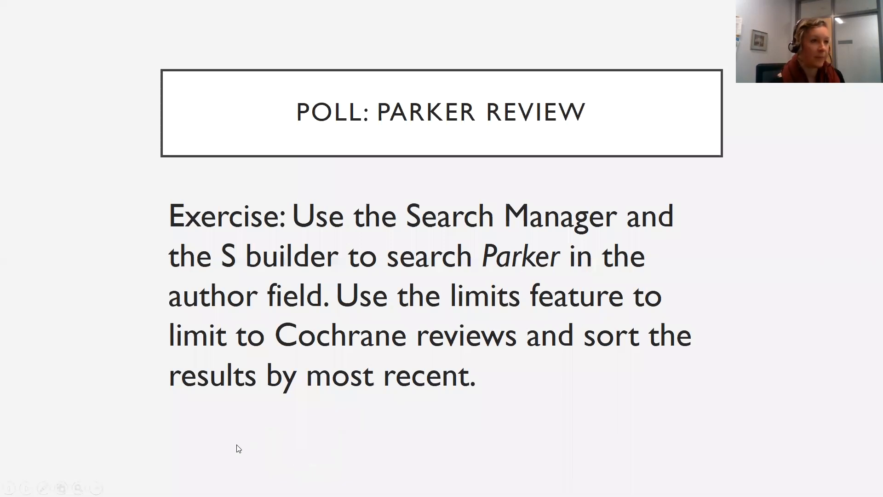
left_click(236, 445)
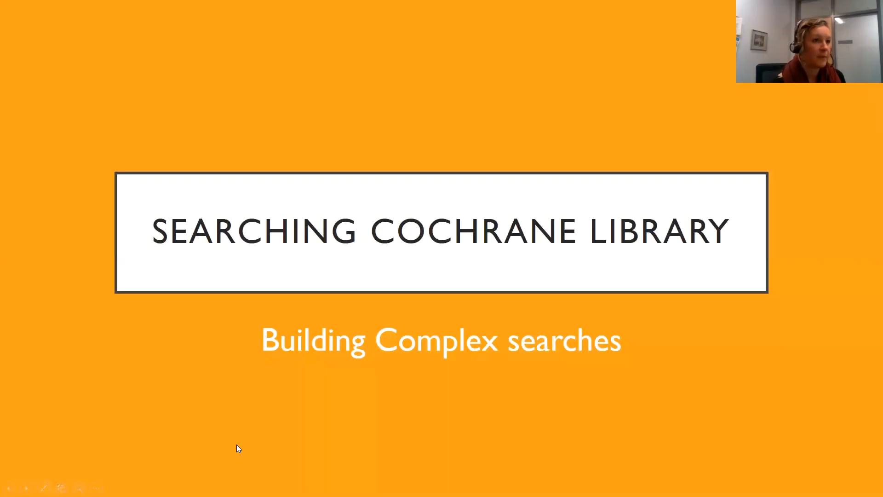
key("Right")
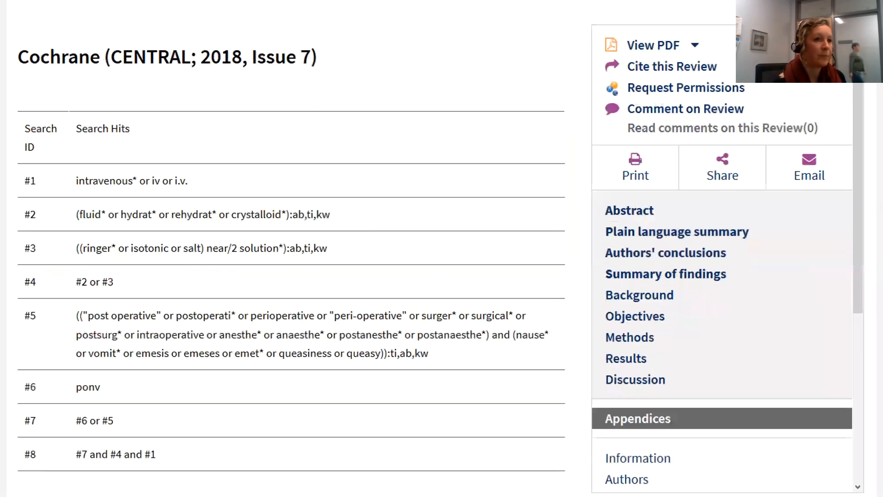
key("Right")
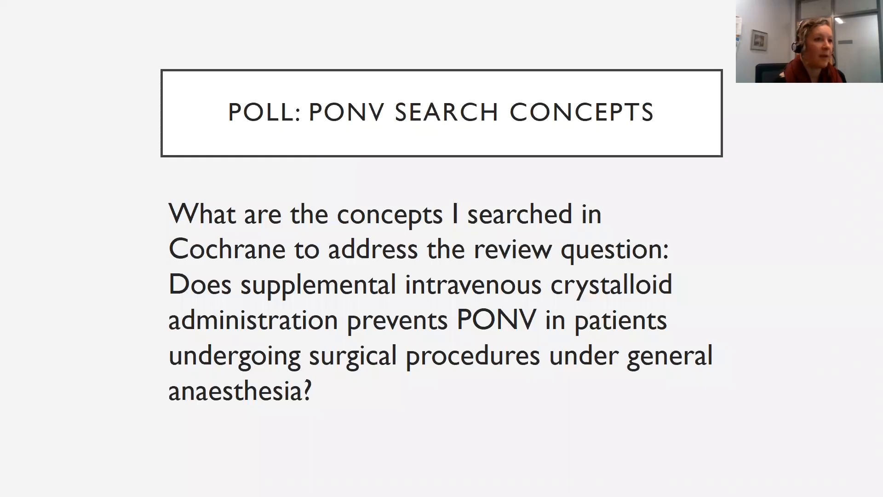
key("Right")
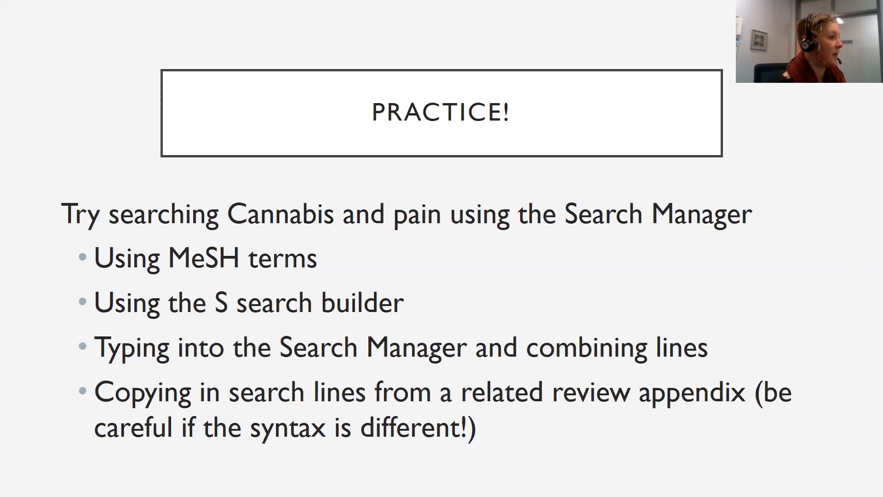
key("alt+Tab")
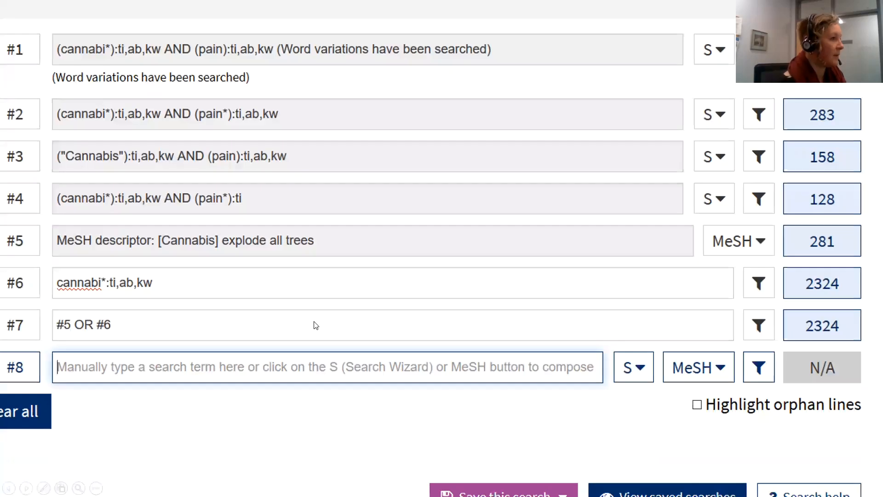
- Switch back to the browser showing the line #14 results and maximize its window
key("alt+Tab")
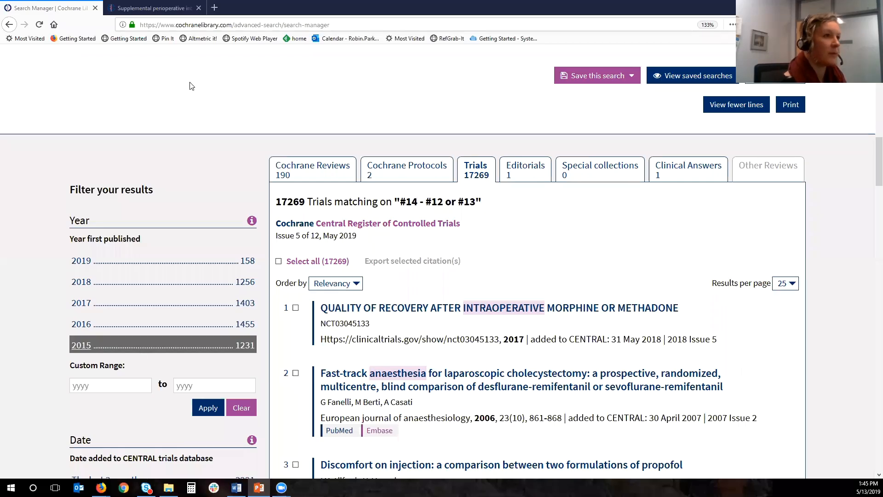
key("alt+Tab")
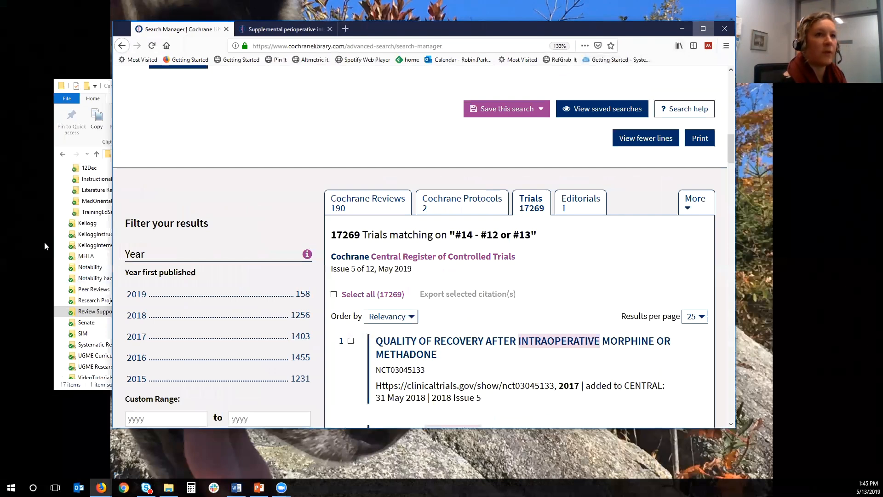
key("super+Up")
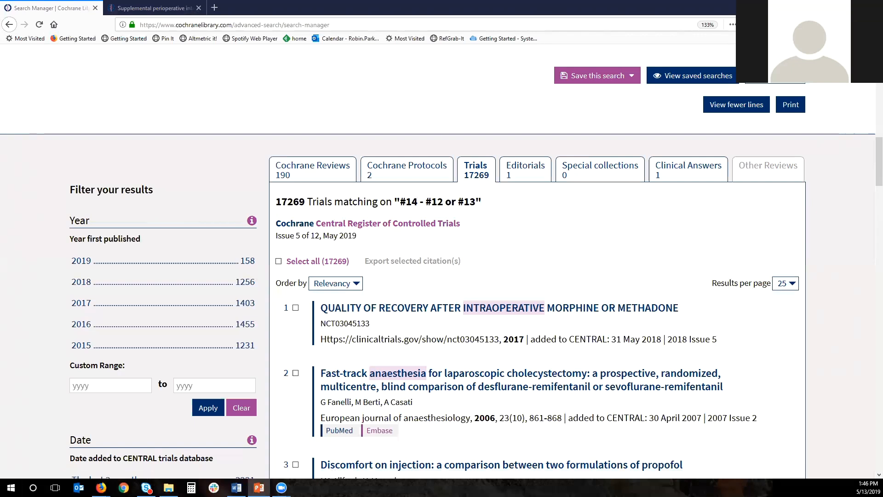
- From the Cochrane Reviews matching line #14, open the aromatherapy review and examine the reuse options in its permissions request
left_click(321, 165)
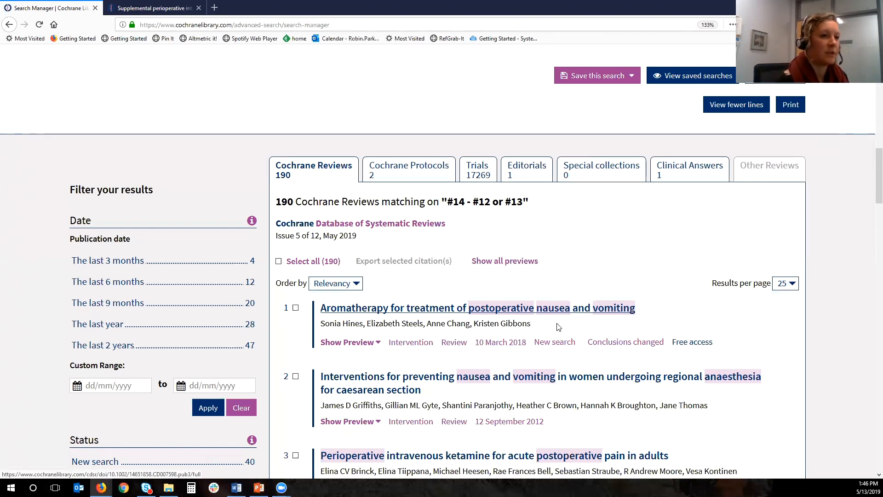
left_click(557, 324)
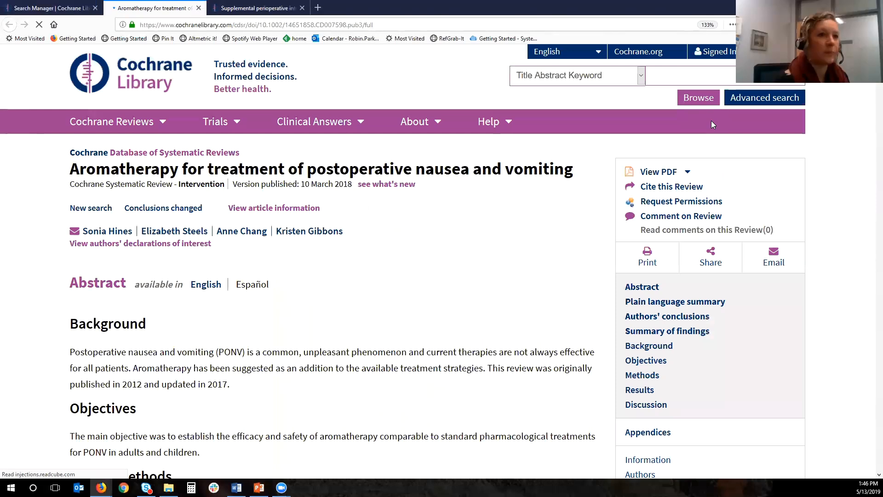
left_click(664, 203)
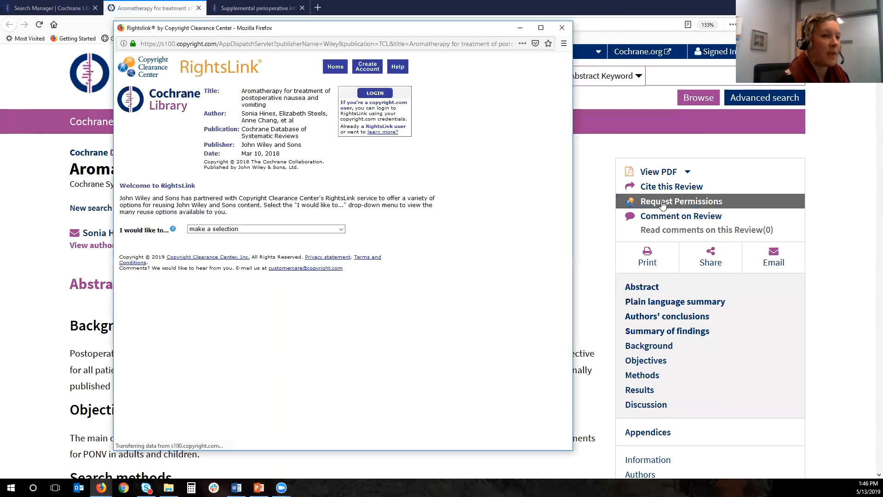
left_click(254, 232)
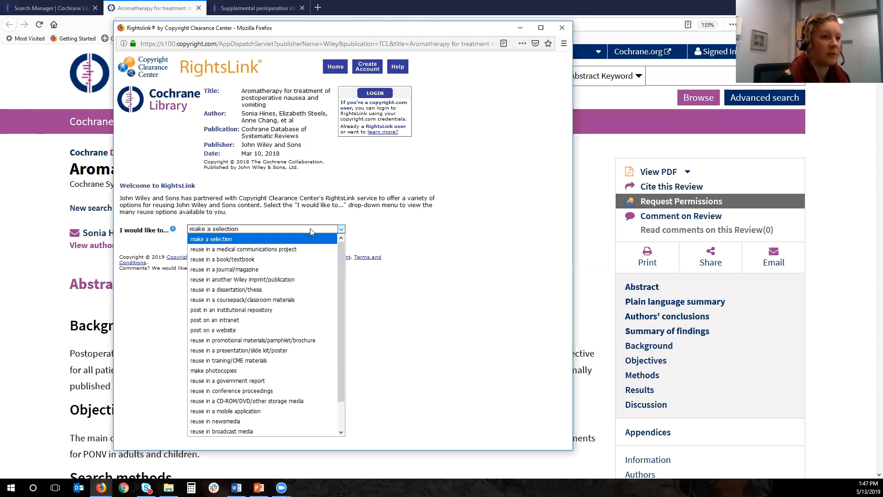
left_click(330, 242)
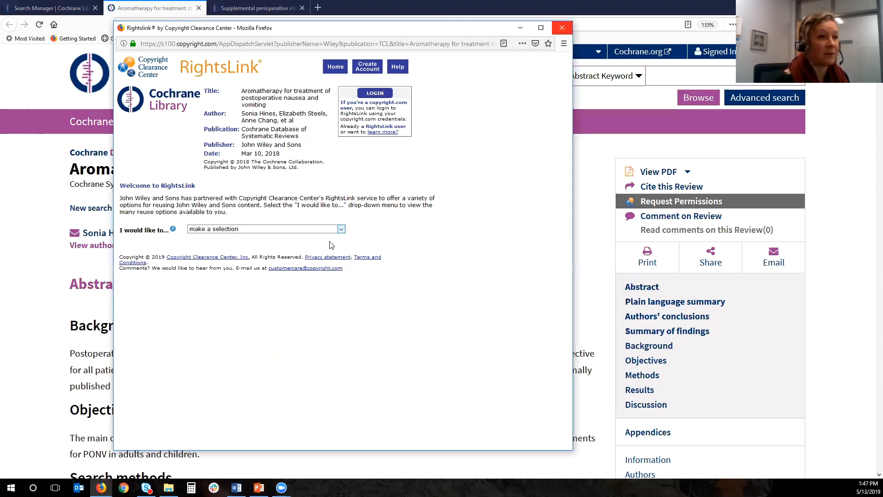
left_click(561, 27)
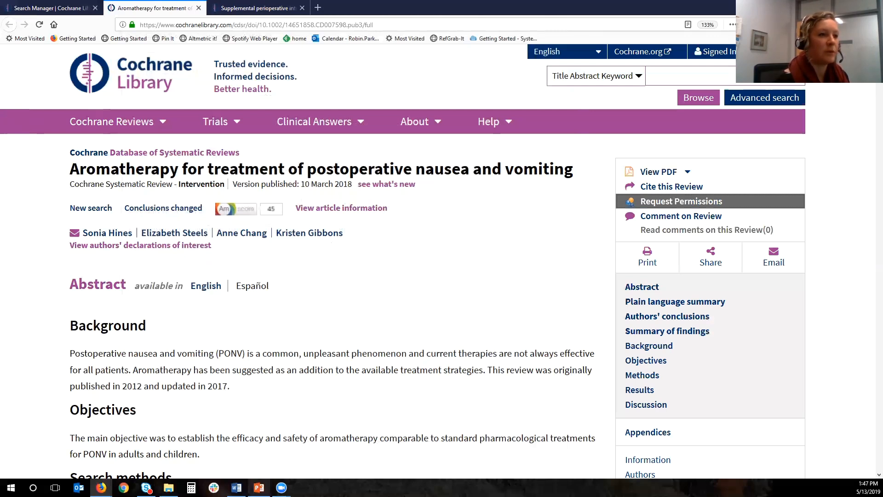
- Switch to the PowerPoint slide show and go back to the Practice! slide on searching cannabis and pain
mouse_move(258, 487)
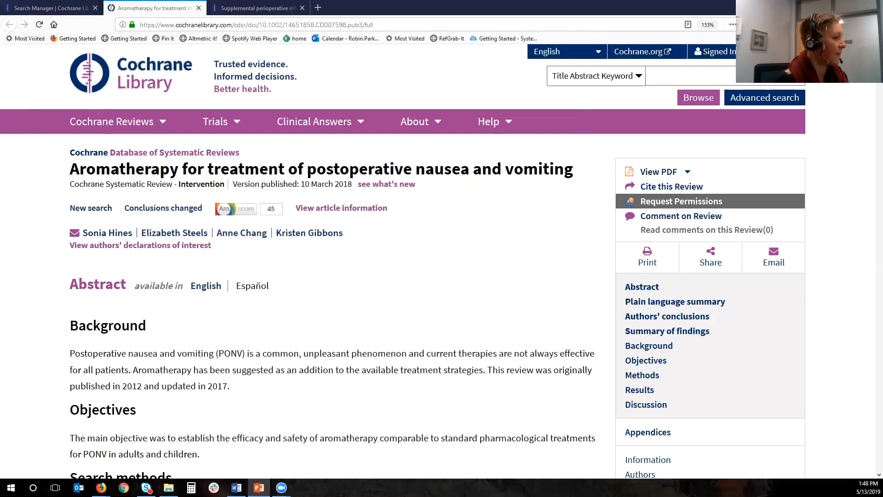
left_click(259, 488)
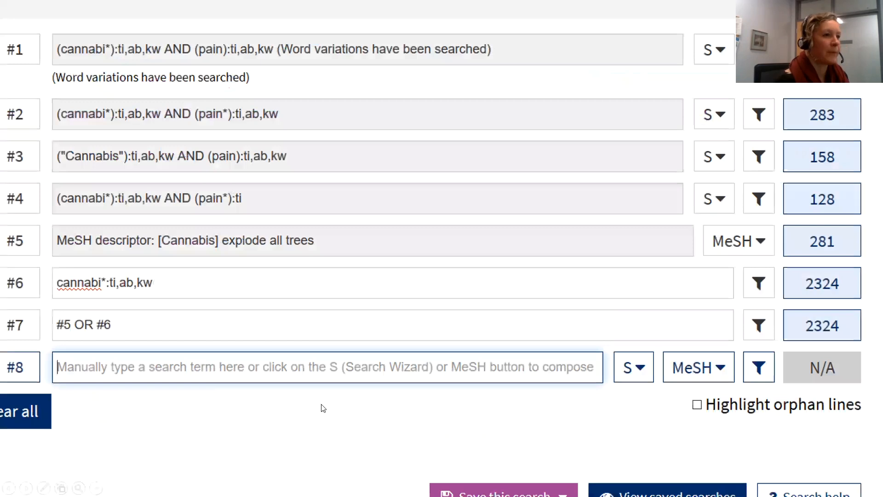
left_click(262, 464)
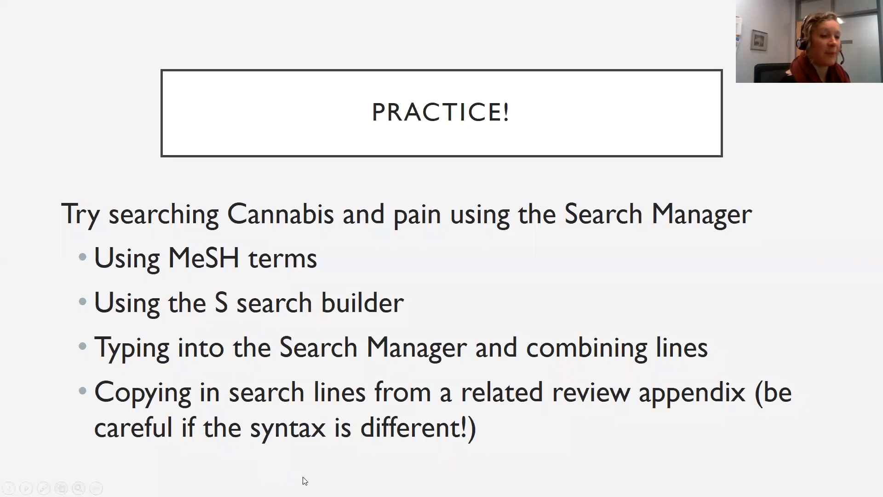
key("Left")
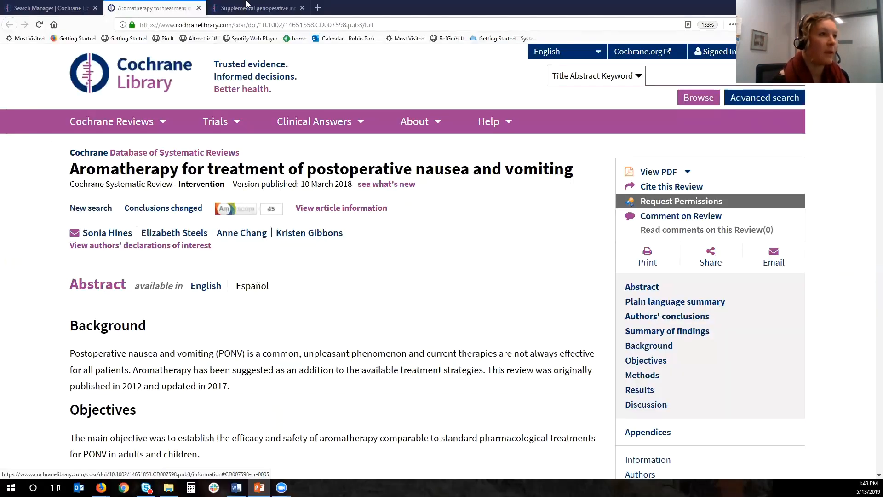
- Switch back to the Search Manager in the browser and add "cannabis and pain" as line #15
left_click(50, 10)
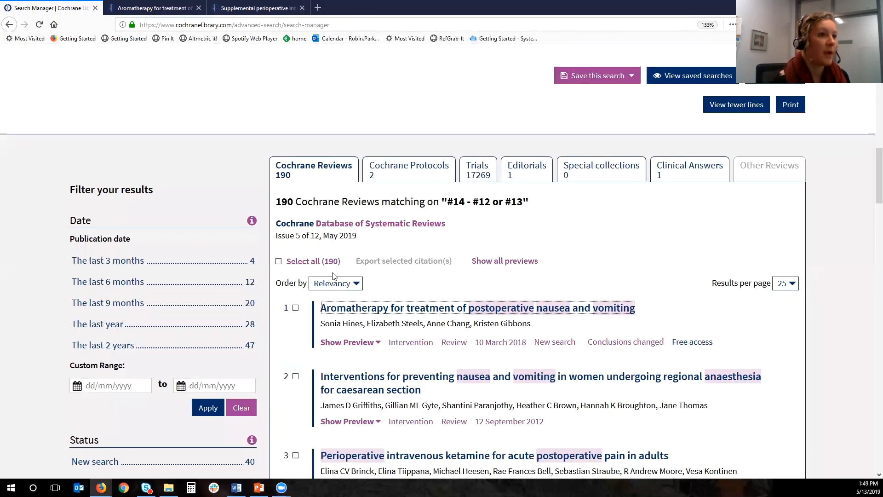
scroll(241, 251, "up", 4)
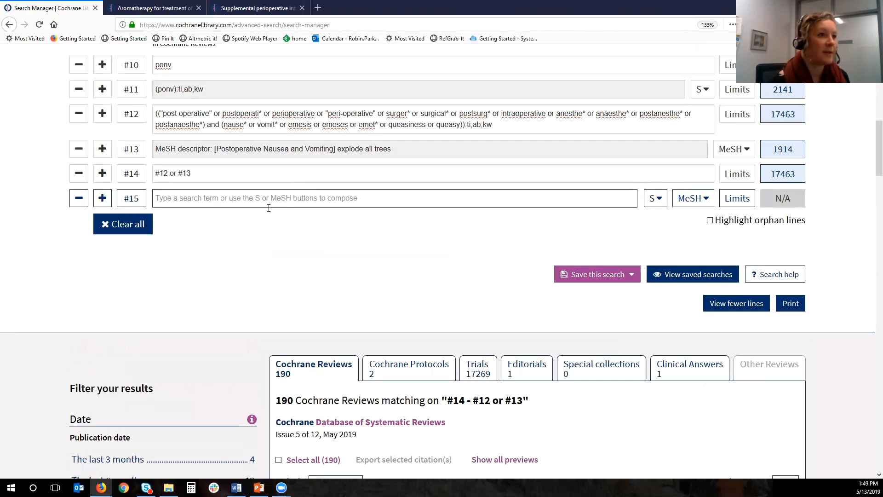
left_click(260, 199)
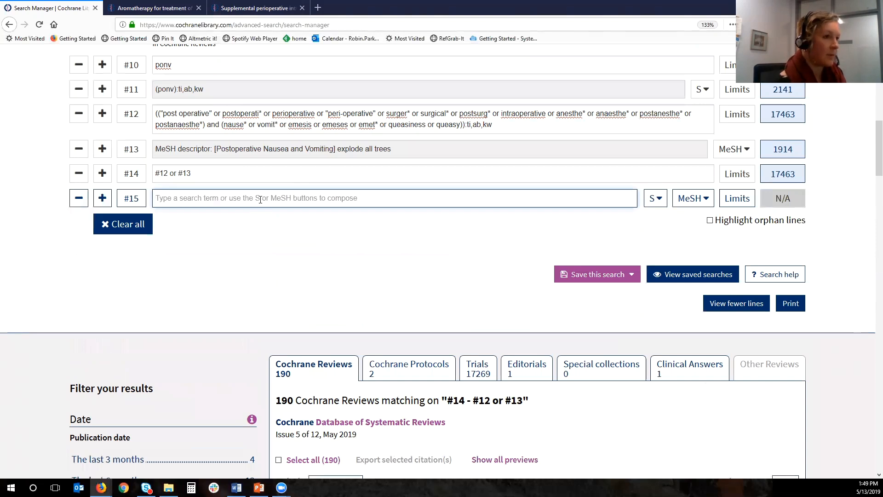
type("cannabi")
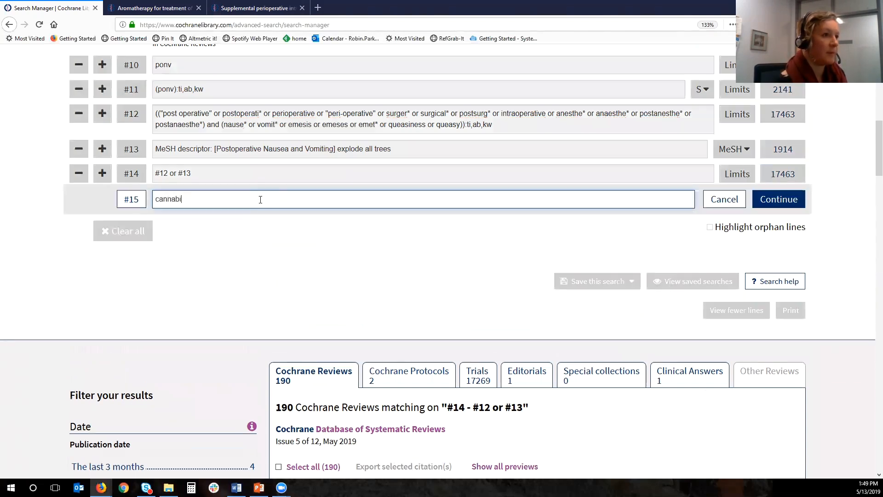
type("s and pain")
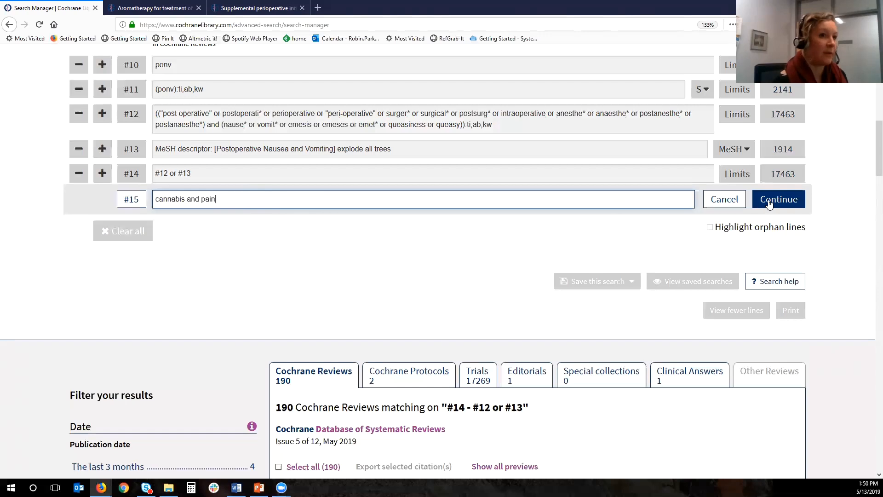
key("Return")
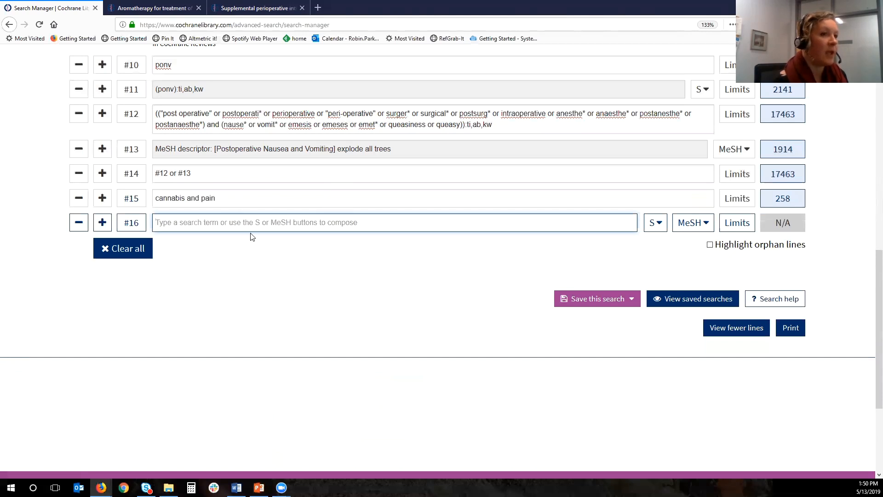
- Start composing line #16 with the search builder, entering cannabi* as the Title Abstract Keyword term
key("Tab")
key("Return")
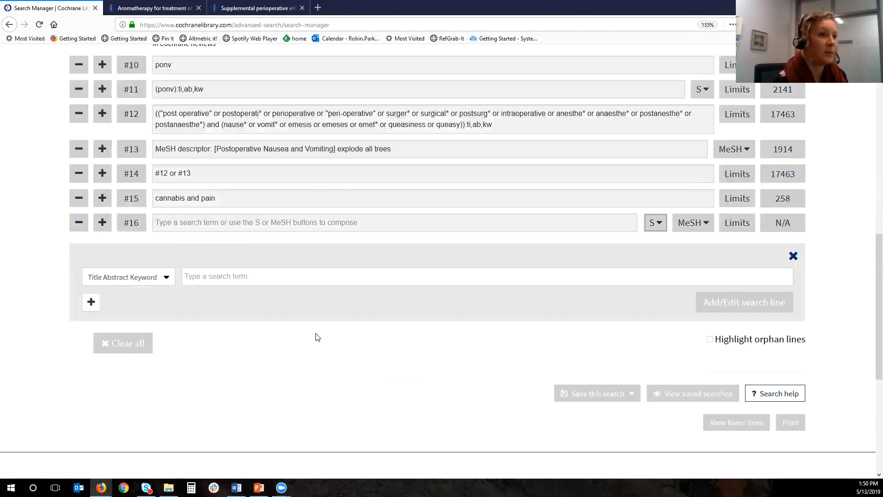
left_click(210, 278)
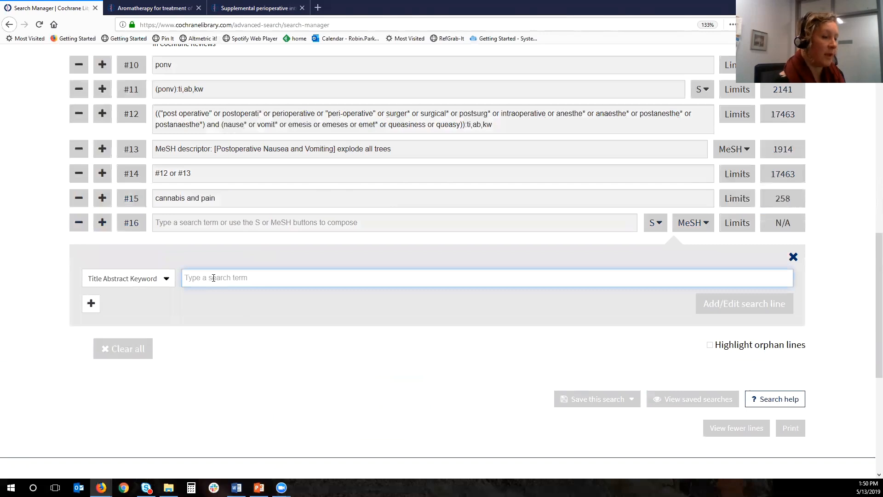
type("ca")
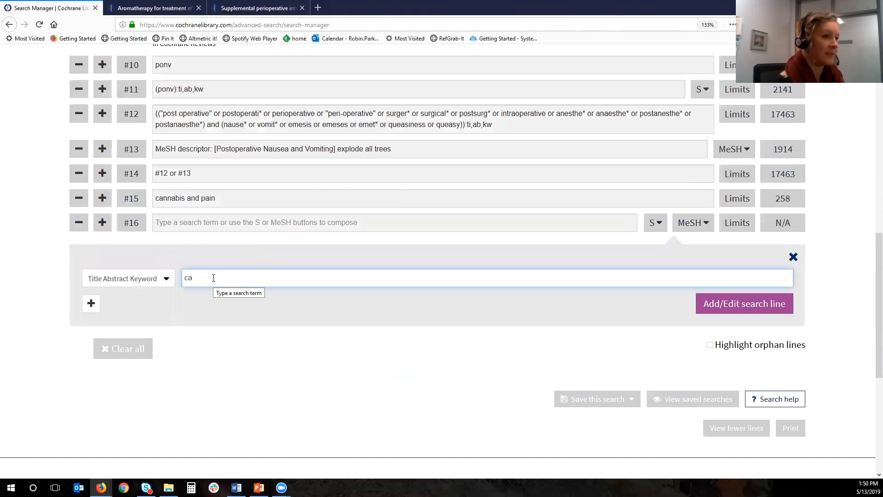
type("nnabi")
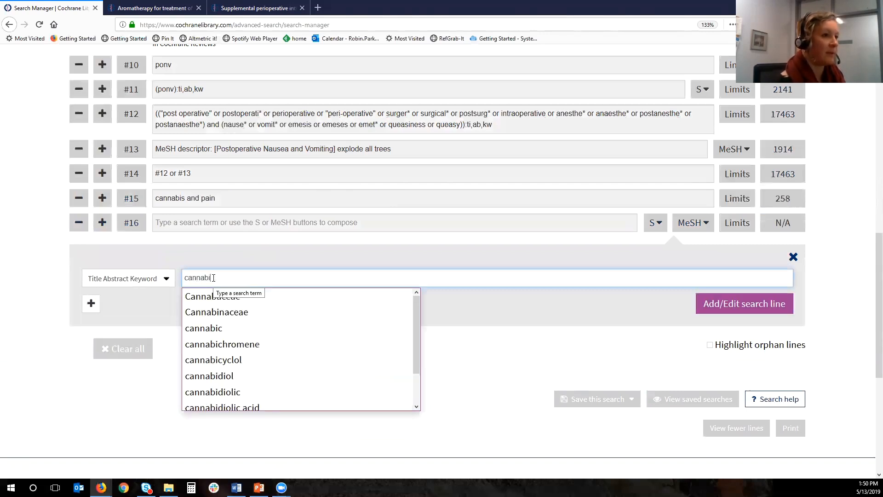
type("*")
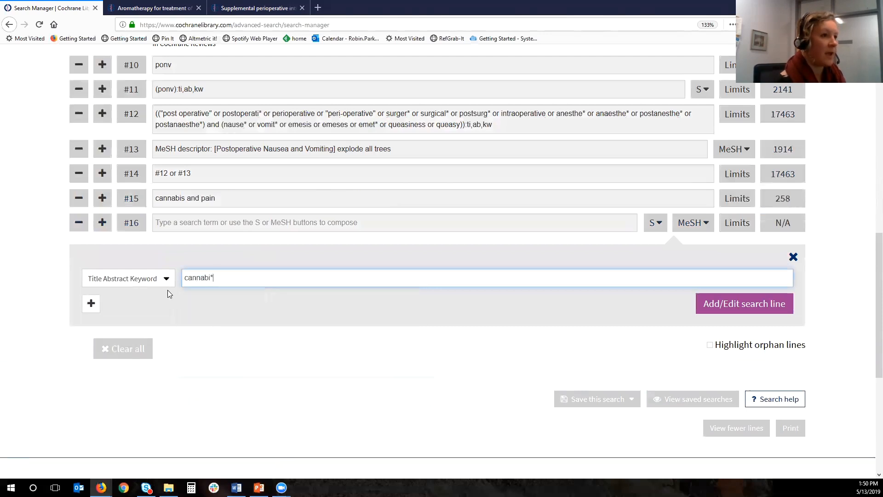
- Add a second Title Abstract Keyword term, marijuana, combined with OR
left_click(94, 304)
left_click(124, 305)
left_click(137, 335)
left_click(257, 305)
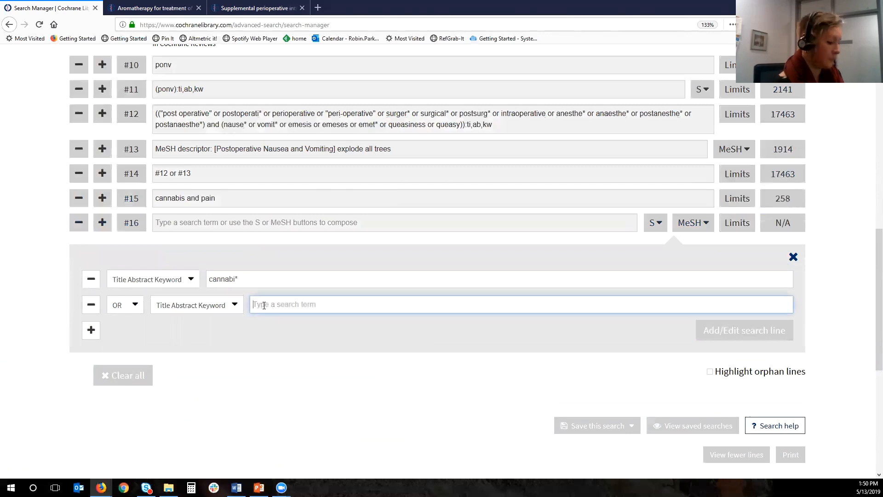
type("marijuana")
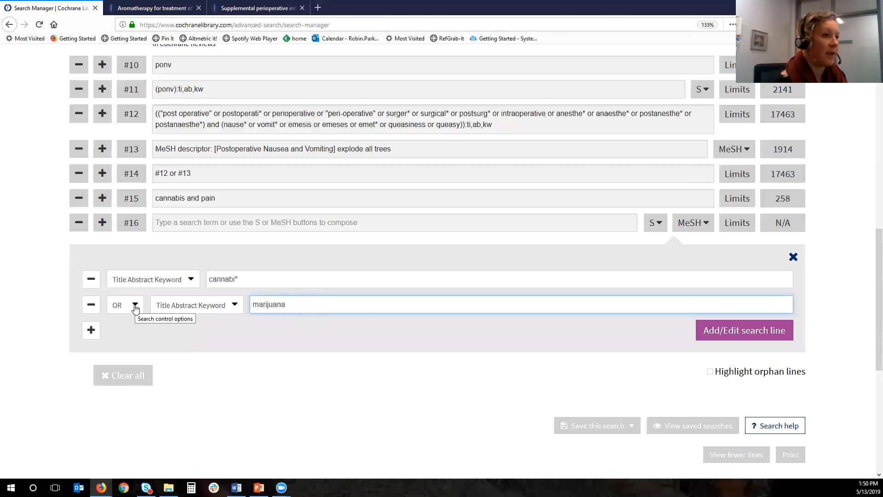
- Add hemp as a third Title Abstract Keyword term combined with OR, and insert the composed search as line #16
left_click(90, 337)
left_click(133, 330)
key("Return")
left_click(256, 329)
type("hemp")
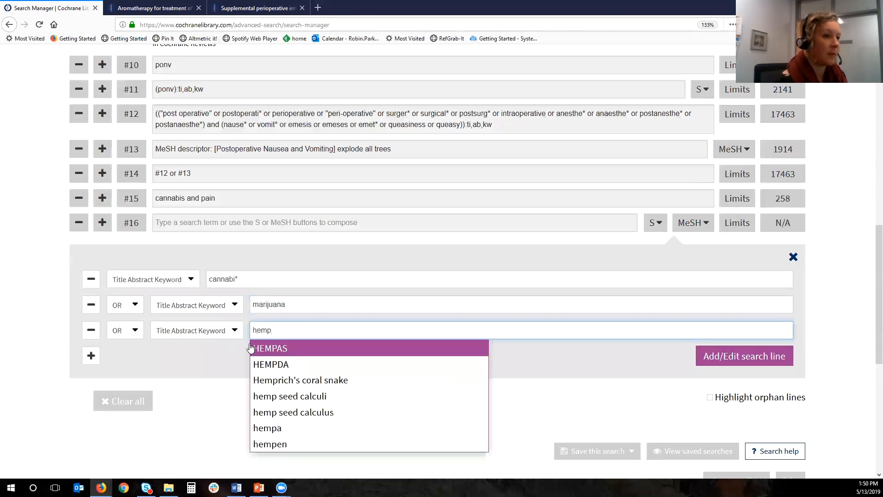
left_click(739, 361)
left_click(739, 360)
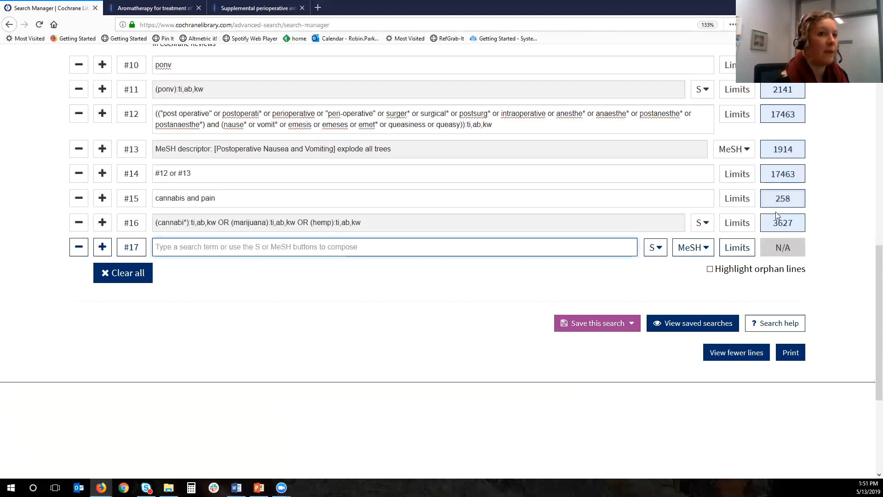
- From the line #15 results, open the review on cannabis-based medicines for chronic neuropathic pain and show its Appendix 2 search strategies
scroll(777, 215, "down", 4)
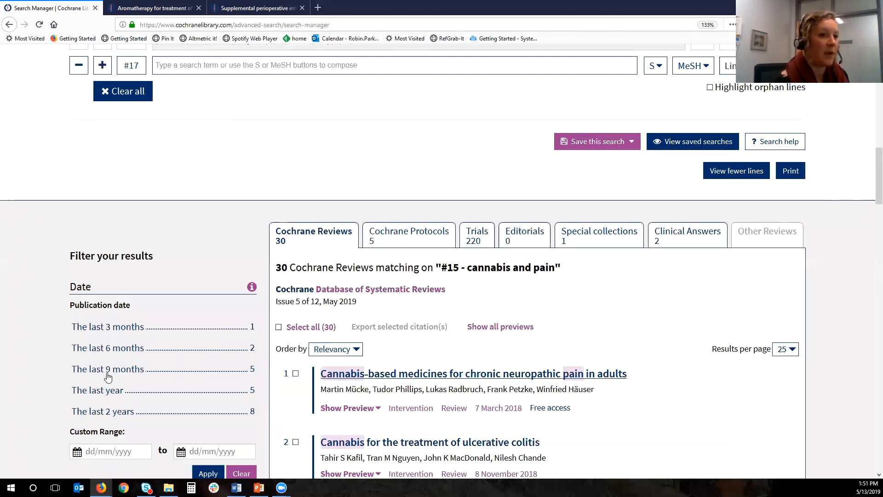
left_click(107, 376)
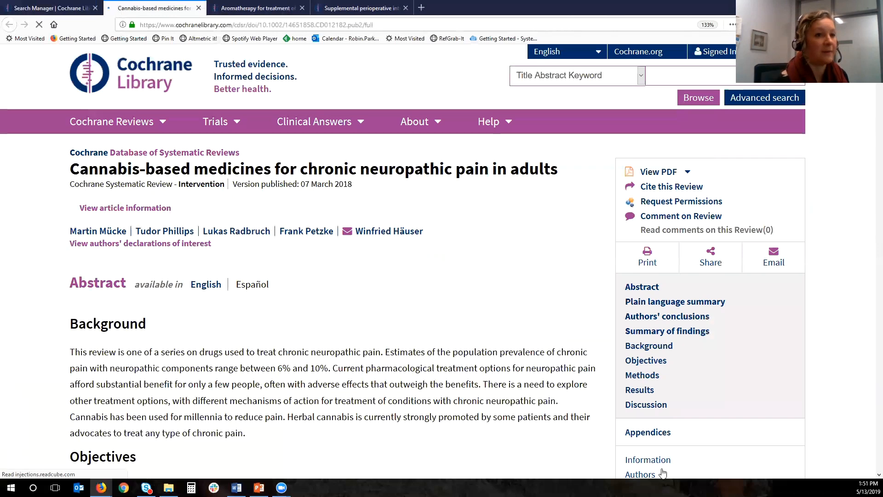
left_click(636, 434)
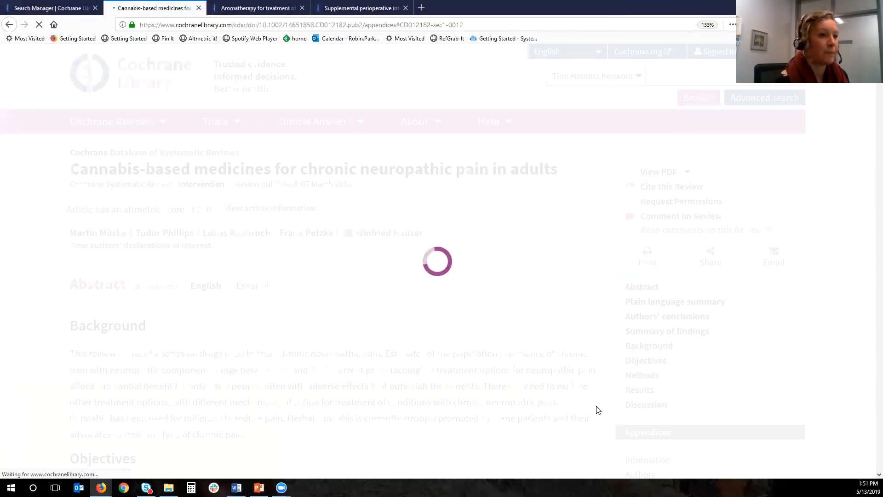
scroll(597, 409, "down", 10)
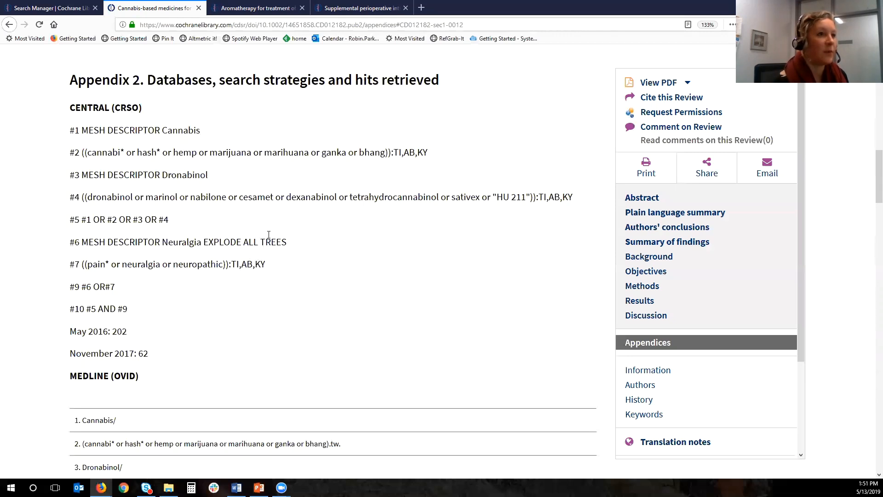
- Examine the cannabis terms in line #2 of the review's CENTRAL strategy and compare them with the Search Manager lines
left_click_drag(387, 152, 260, 158)
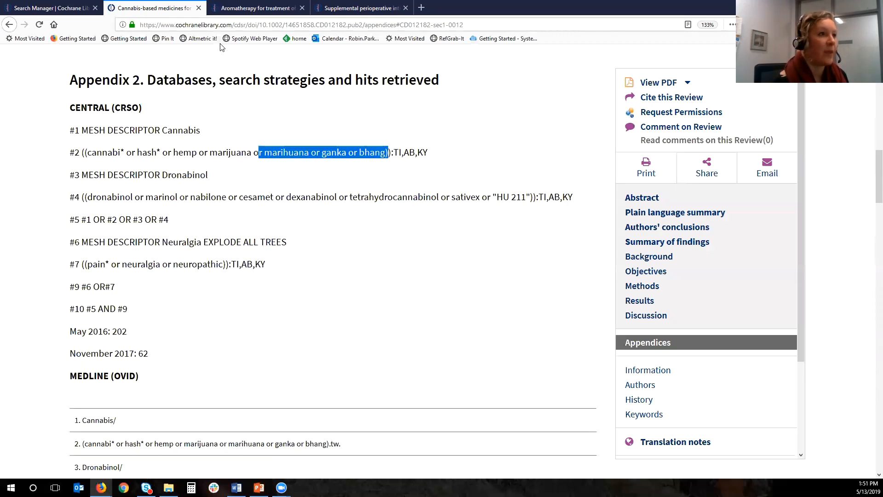
left_click(218, 26)
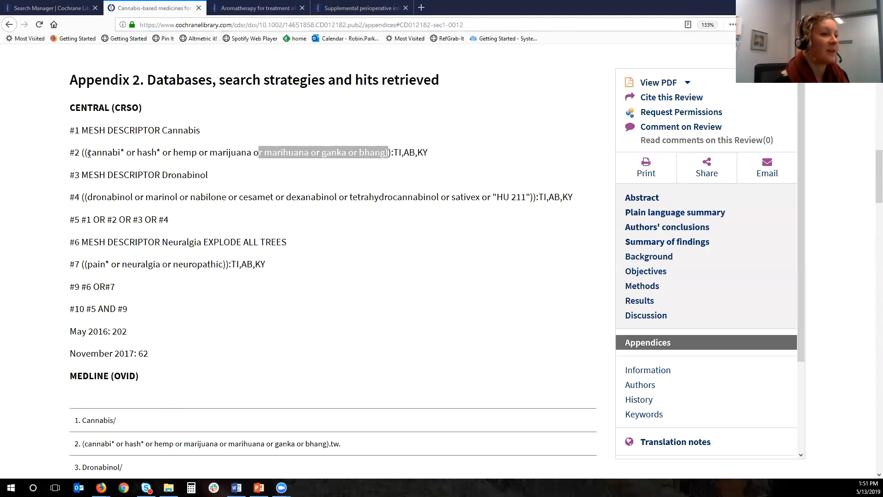
left_click_drag(89, 153, 133, 149)
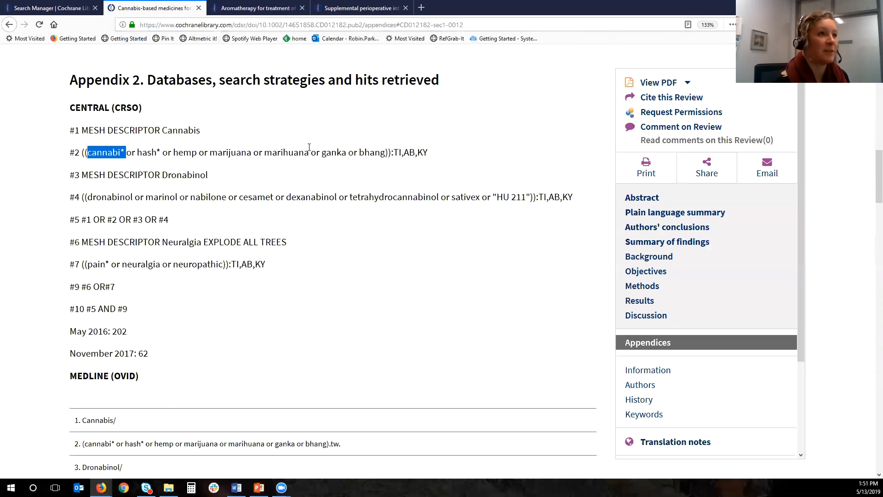
left_click(46, 9)
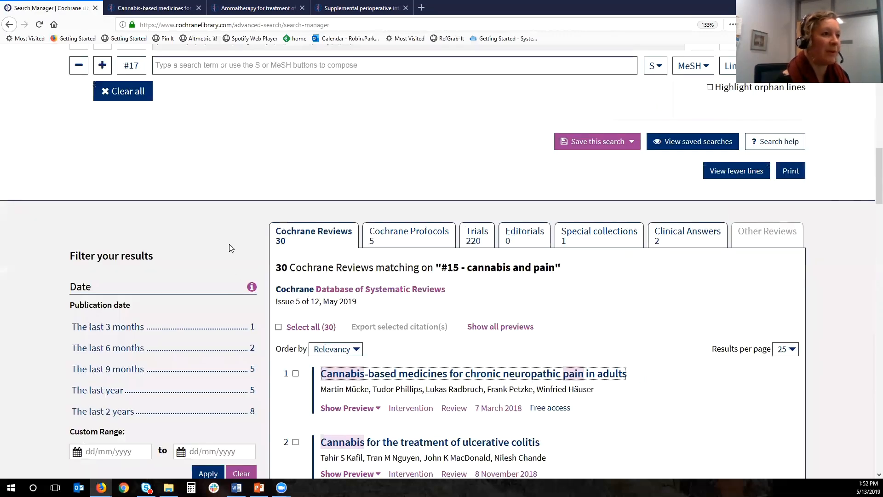
scroll(227, 213, "up", 2)
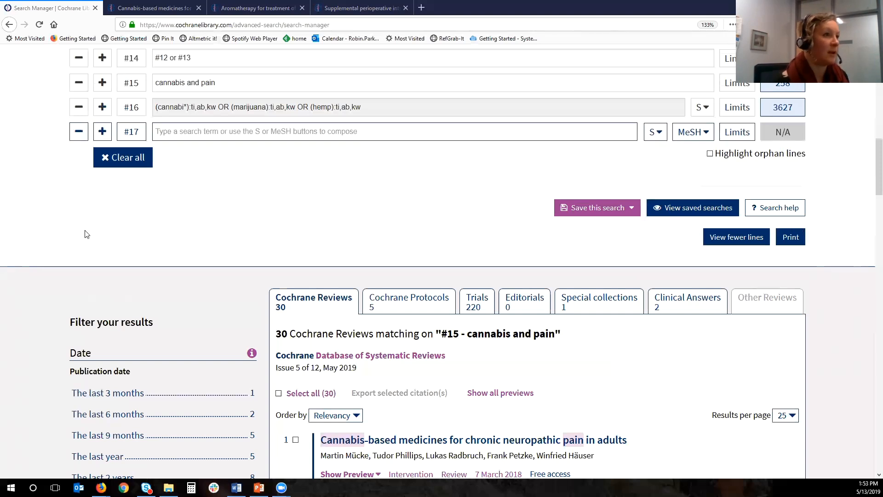
left_click(147, 9)
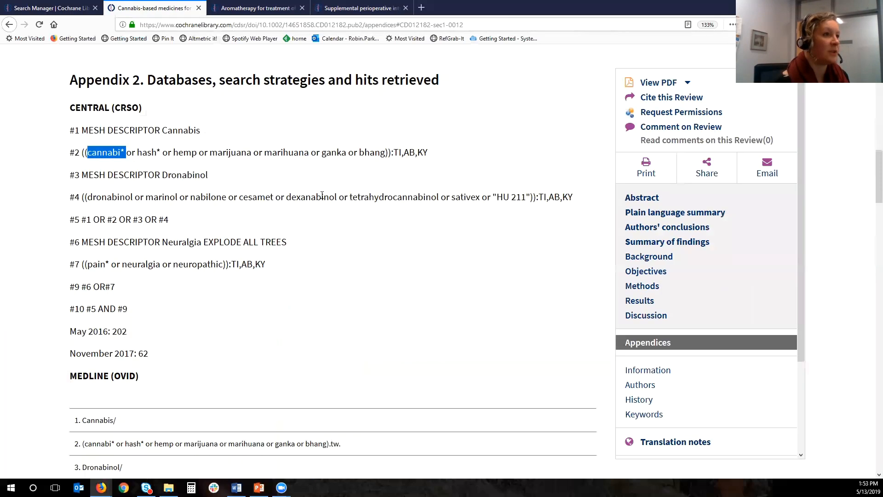
- Copy the parenthesised cannabis terms, from cannabi* to bhang, out of line #2 of the review's CENTRAL strategy
scroll(322, 196, "up", 5)
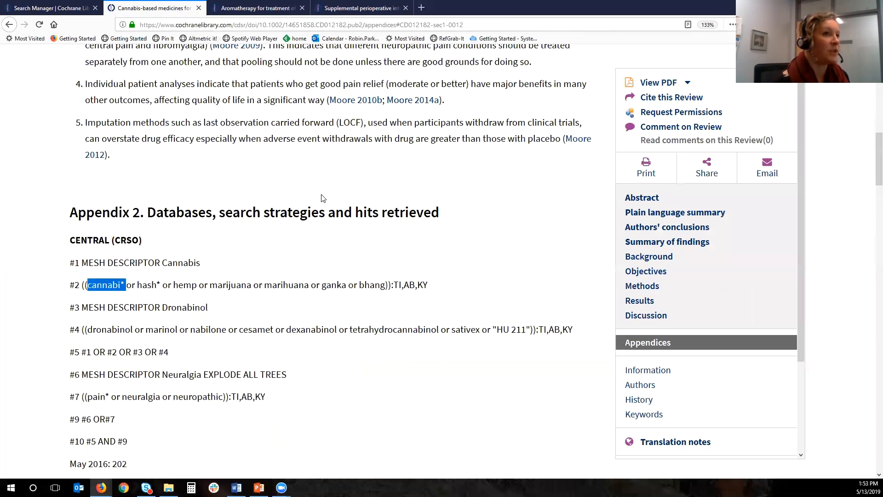
scroll(321, 197, "up", 1)
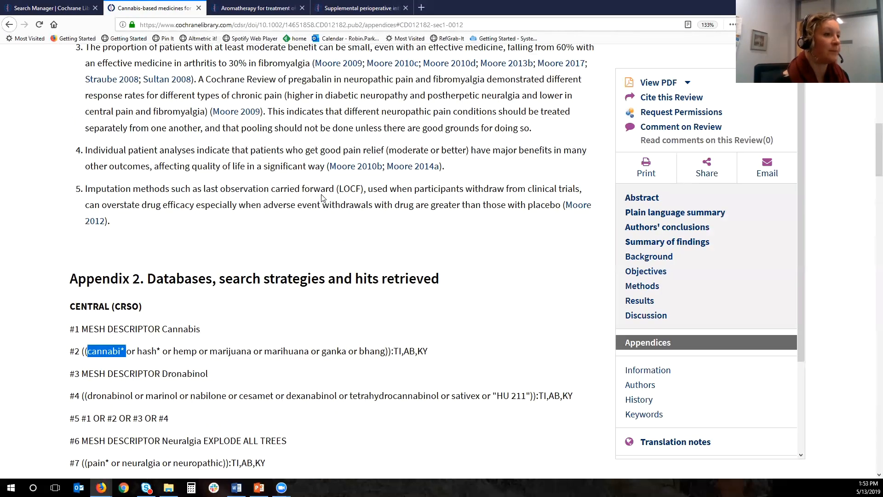
scroll(322, 197, "down", 2)
scroll(321, 197, "down", 2)
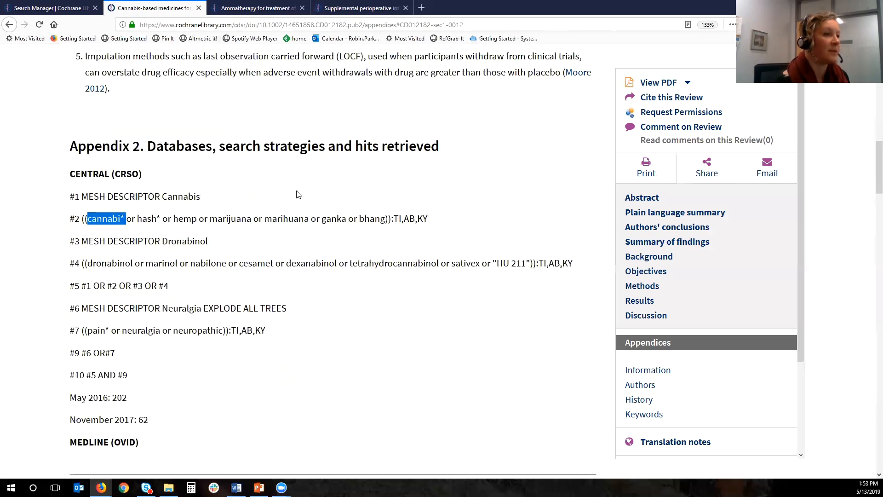
scroll(258, 201, "down", 2)
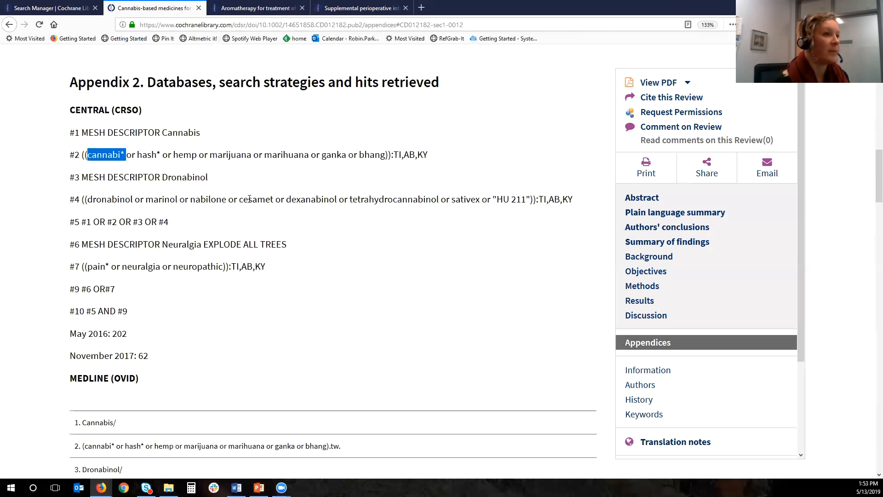
left_click(253, 176)
left_click_drag(389, 152, 86, 153)
key("ctrl+c")
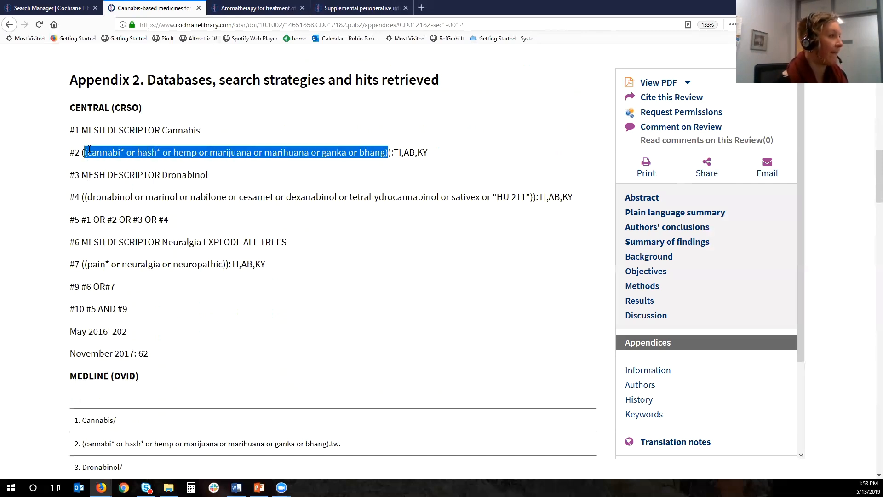
- Insert the copied terms (cannabi* or hash* or hemp or marijuana or marihuana or ganka or bhang) as a composed Title Abstract Keyword search in Search Manager line #17
left_click(55, 9)
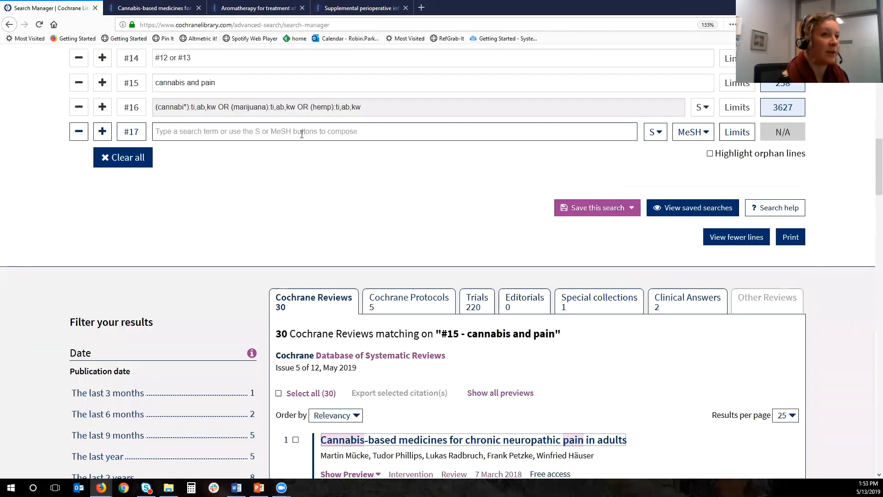
left_click(302, 132)
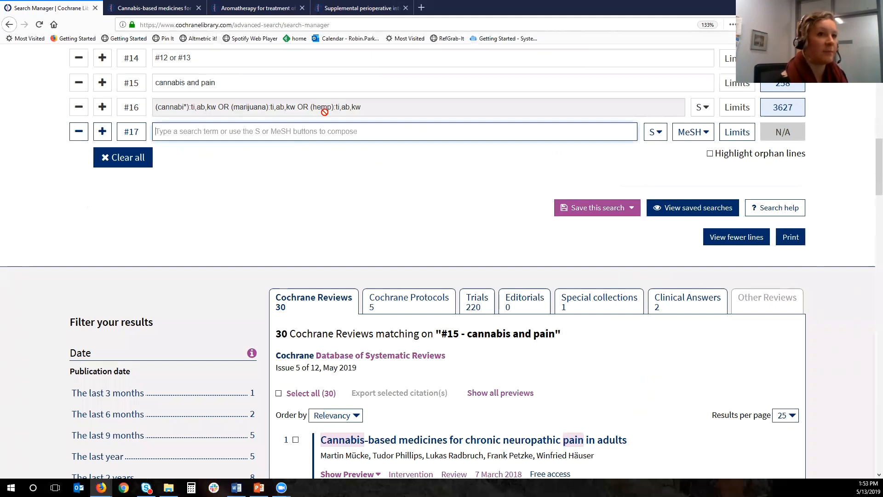
key("Tab")
key("Return")
left_click(226, 189)
key("ctrl+v")
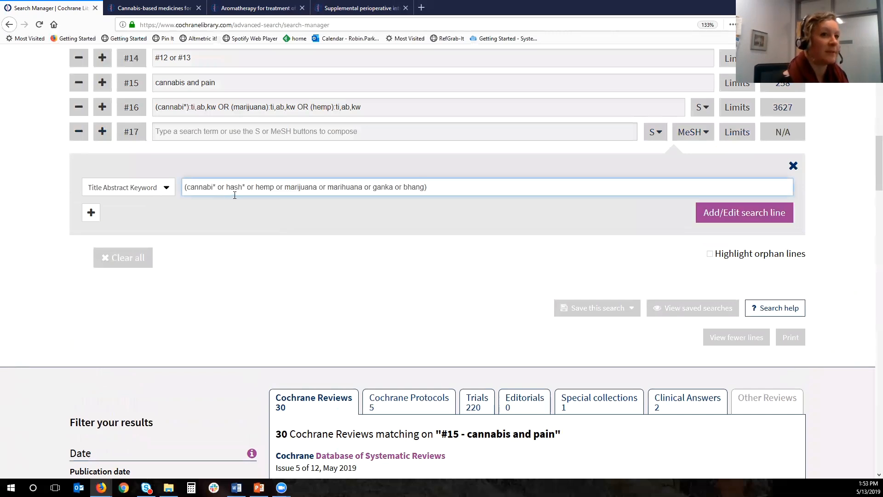
key("Return")
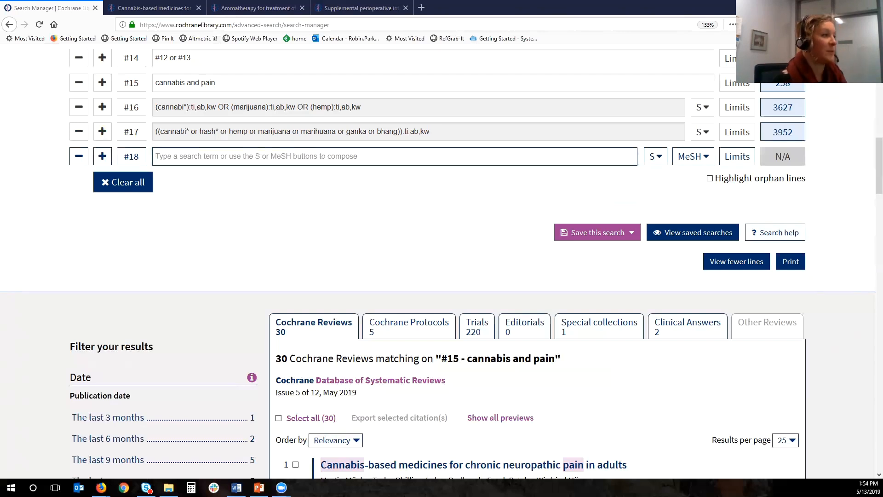
- Copy the review's whole line #2 search, including its :TI,AB,KY field labels, and submit it as Search Manager line #18
left_click(168, 8)
left_click(247, 167)
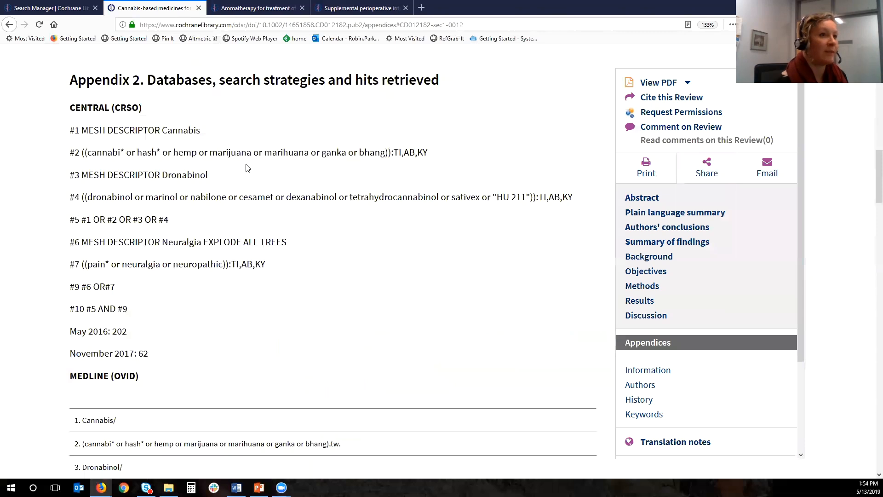
left_click_drag(428, 153, 81, 153)
key("ctrl+c")
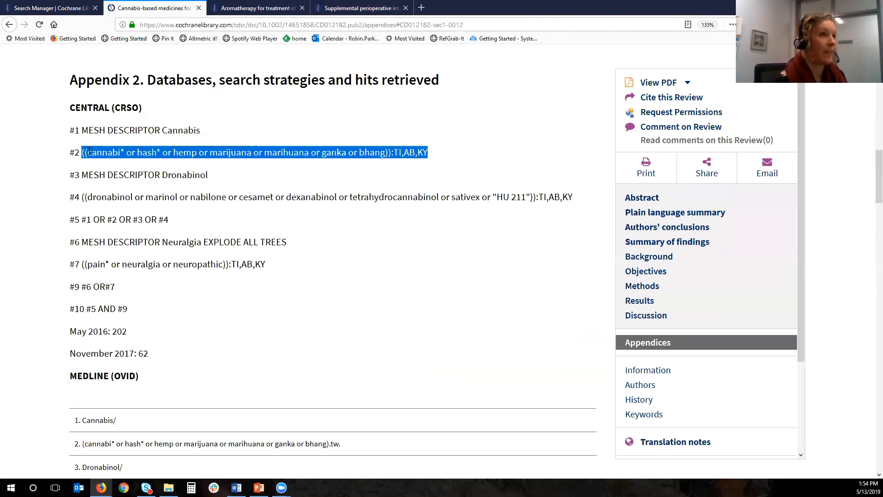
left_click(30, 15)
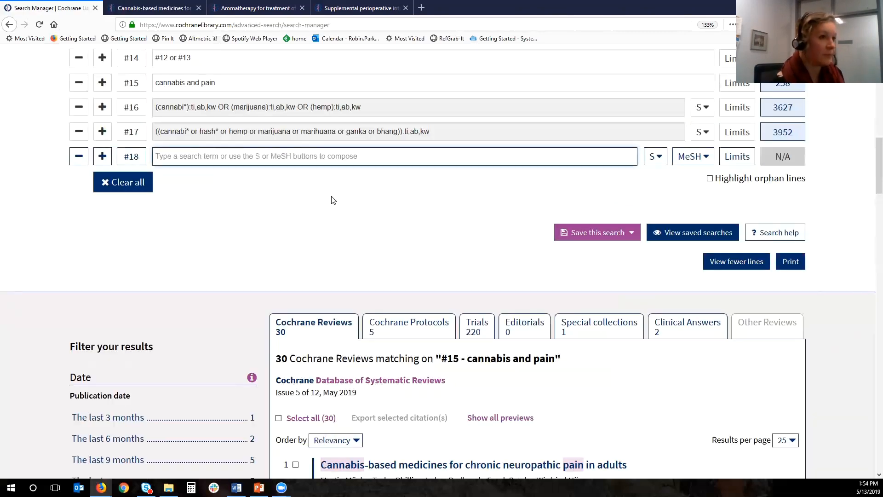
key("ctrl+v")
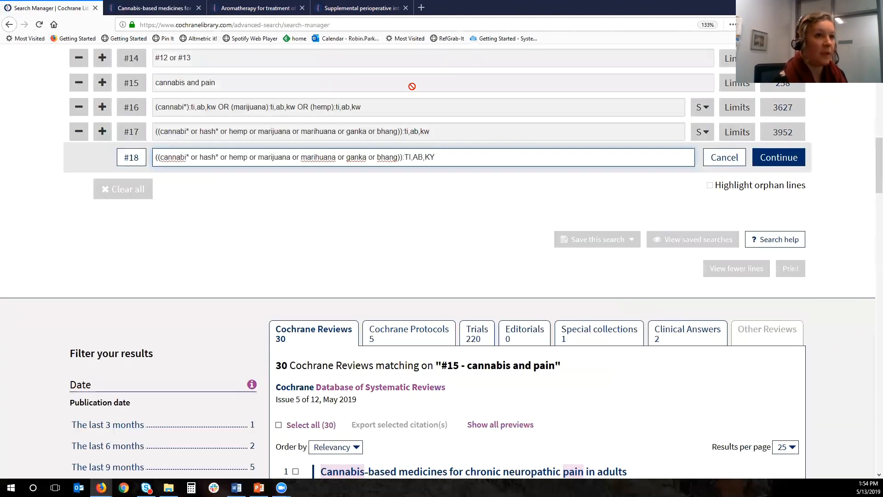
left_click(779, 157)
left_click(788, 163)
- Correct the field label KY to KW in line #18 and submit the line again
key("BackSpace")
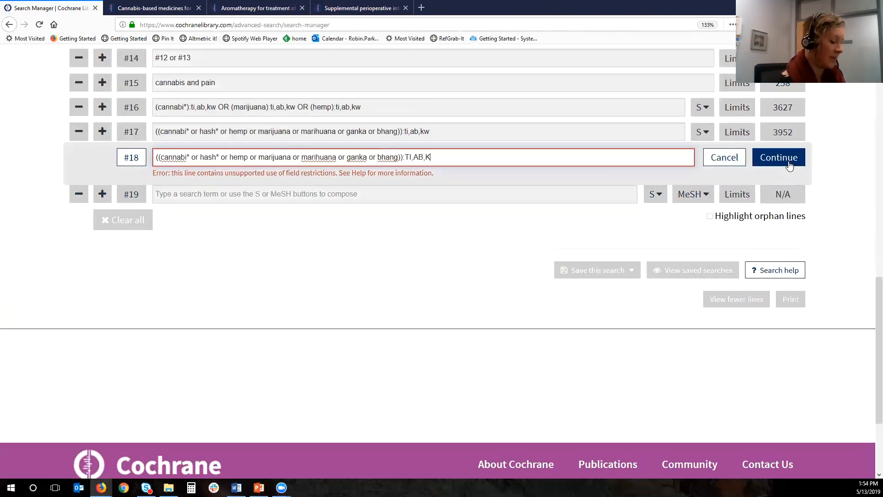
type("W")
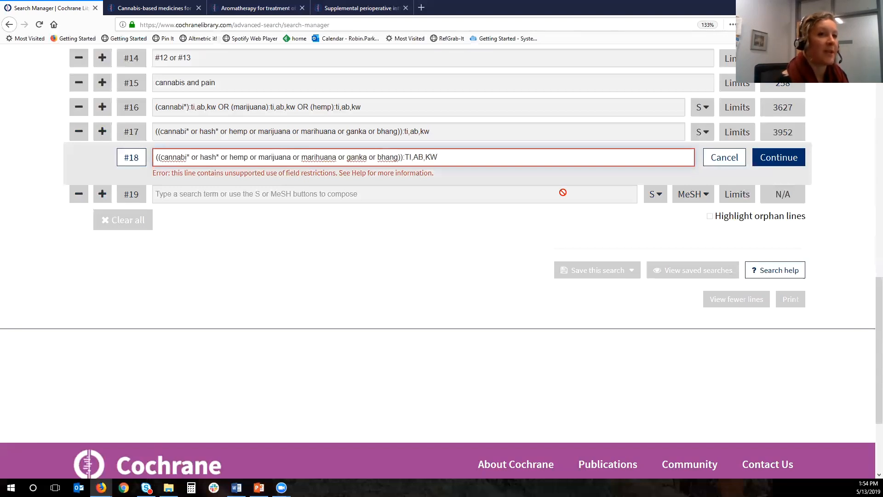
left_click(772, 163)
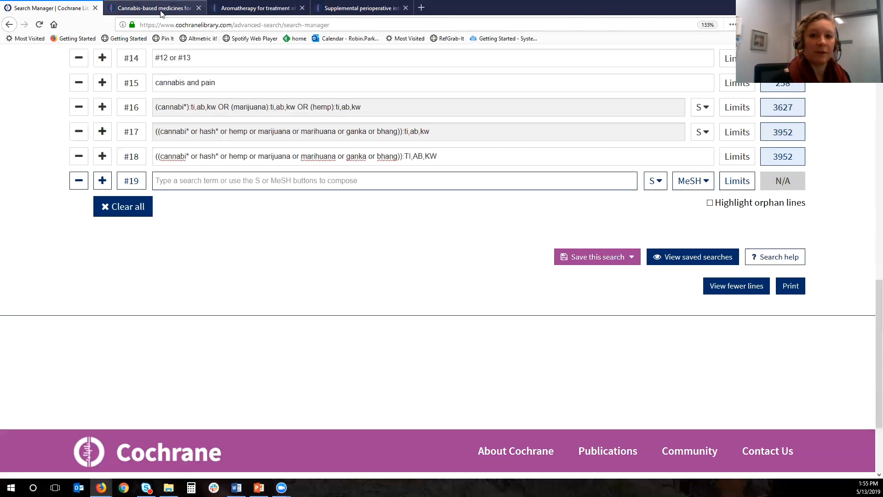
left_click(331, 189)
left_click(655, 180)
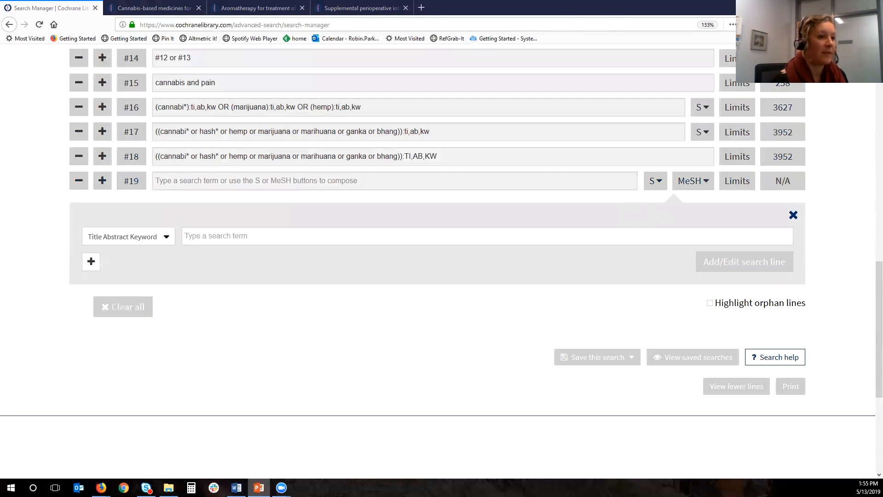
key("alt+Tab")
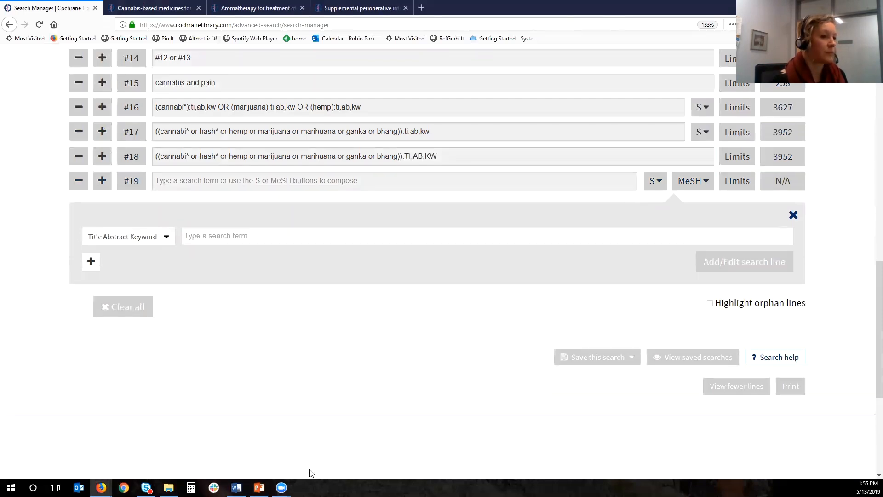
left_click(259, 487)
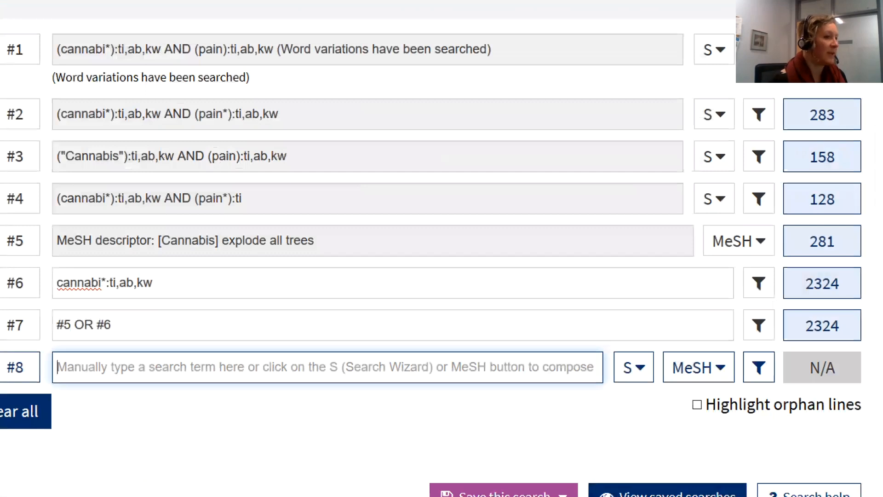
left_click(301, 421)
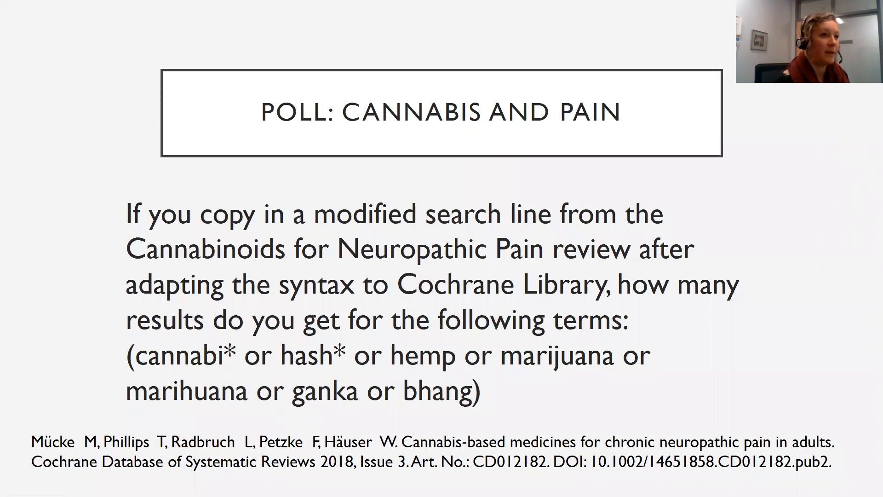
key("Right")
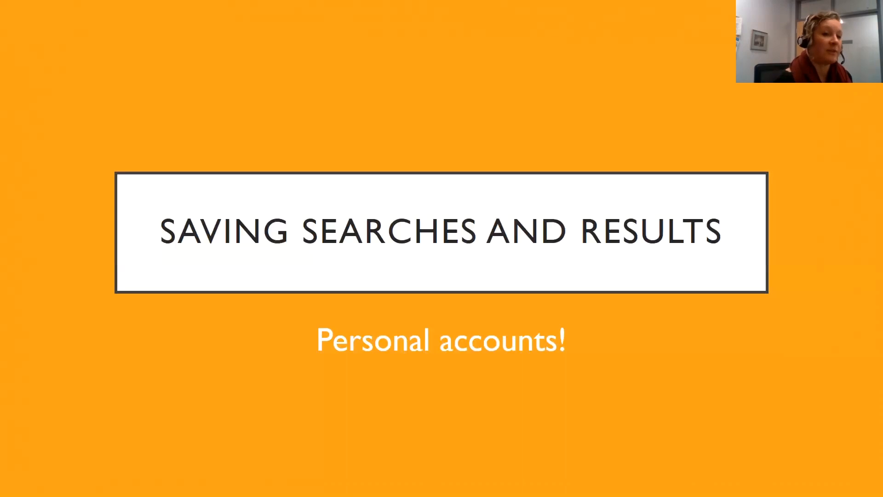
key("Right")
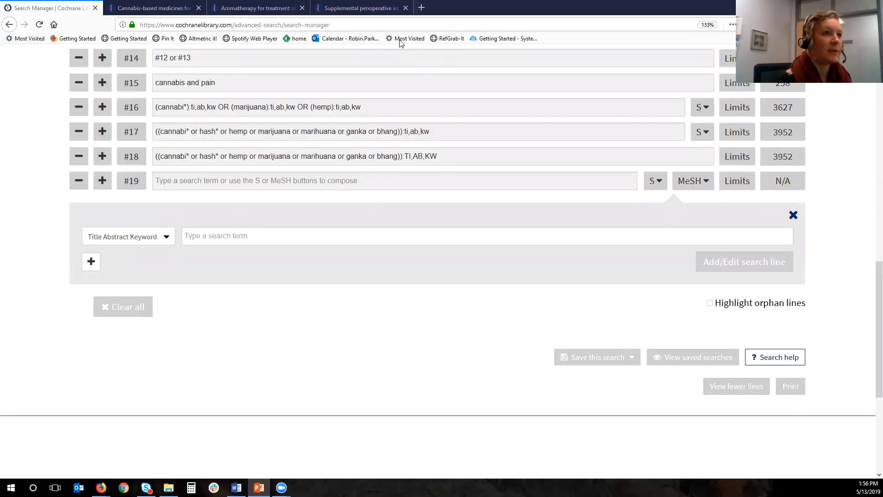
- Go to the Cochrane Library home page and reopen the Search Manager through Advanced Search
scroll(401, 44, "up", 15)
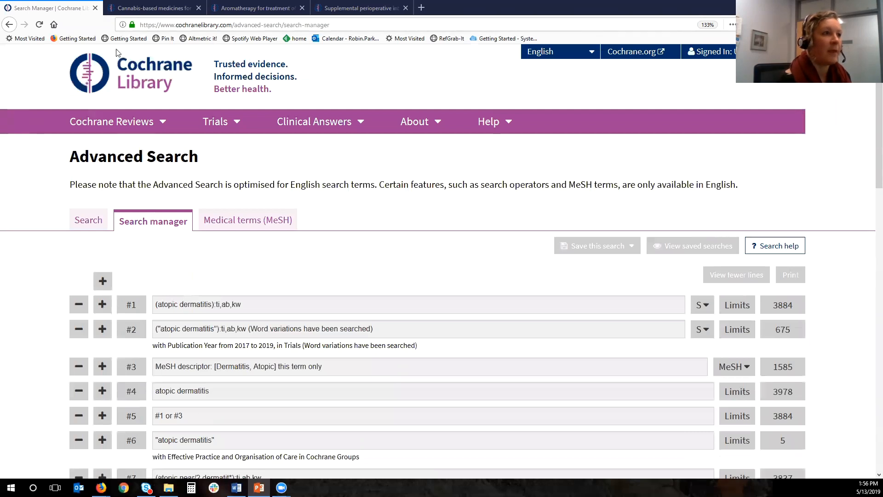
left_click(142, 72)
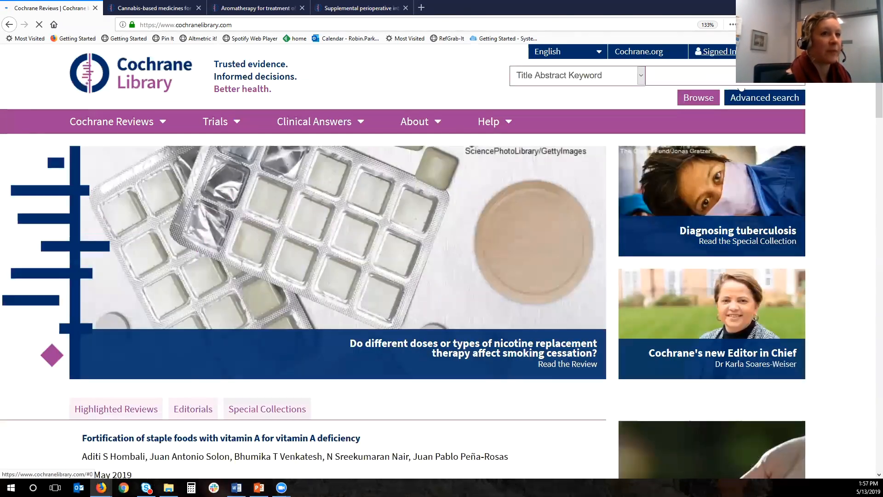
left_click(765, 98)
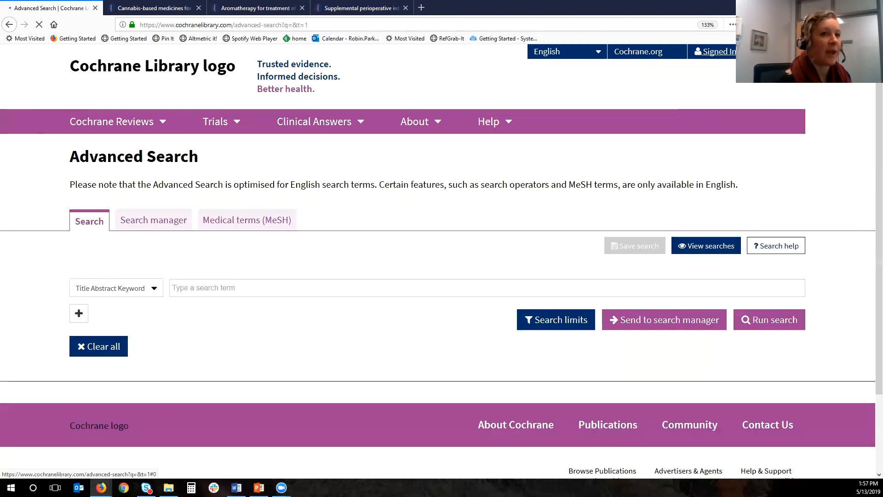
left_click(153, 225)
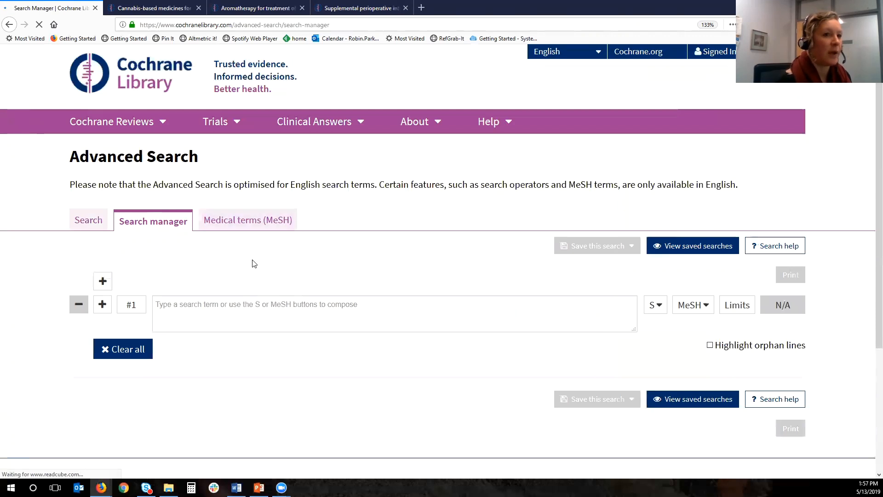
scroll(254, 263, "down", 2)
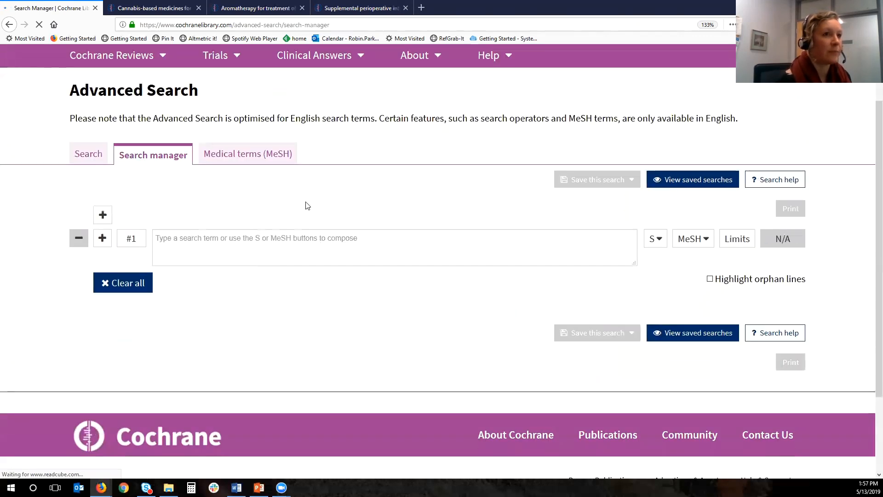
scroll(306, 227, "up", 2)
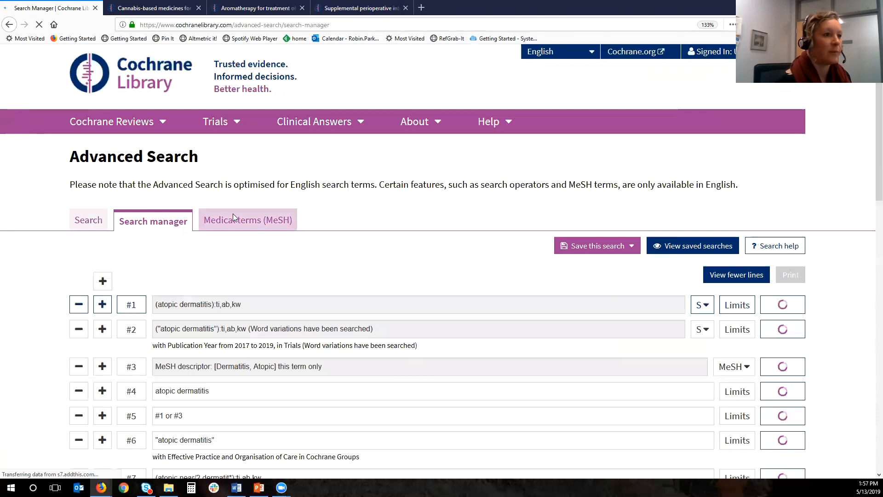
scroll(233, 214, "down", 2)
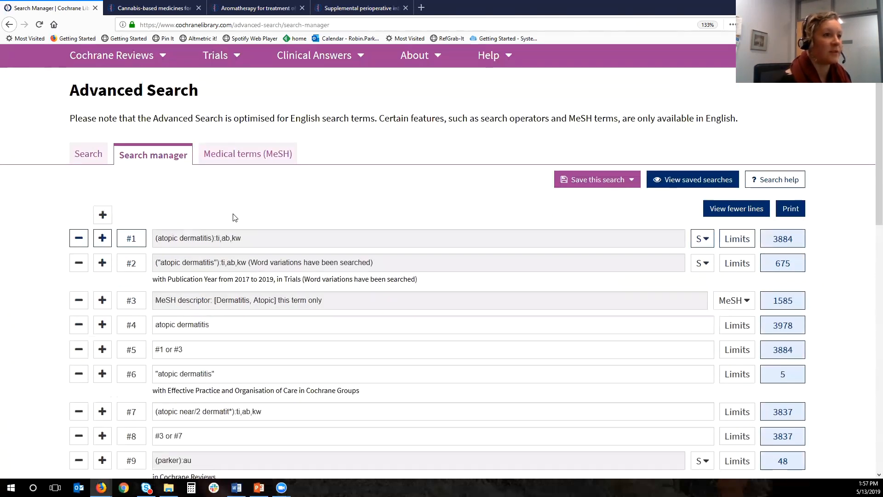
- Show the options for saving the search, and load the saved search PCNLandTXA in place of the current one
left_click(613, 180)
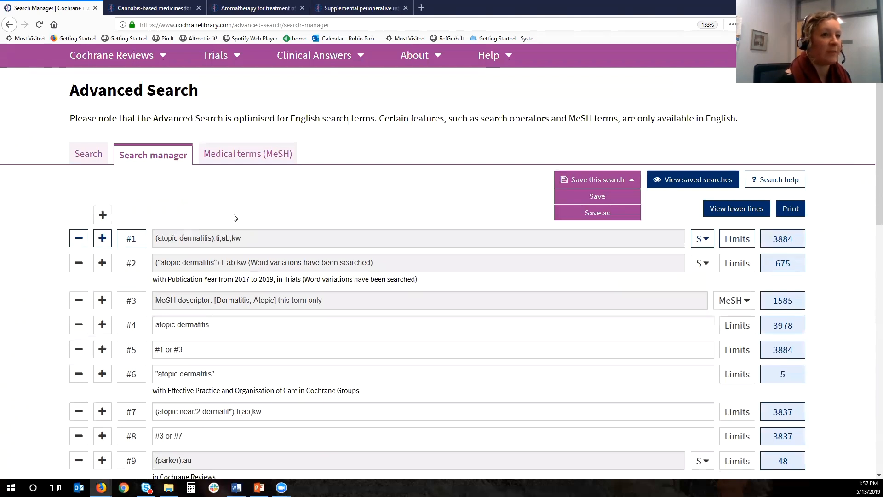
left_click(605, 208)
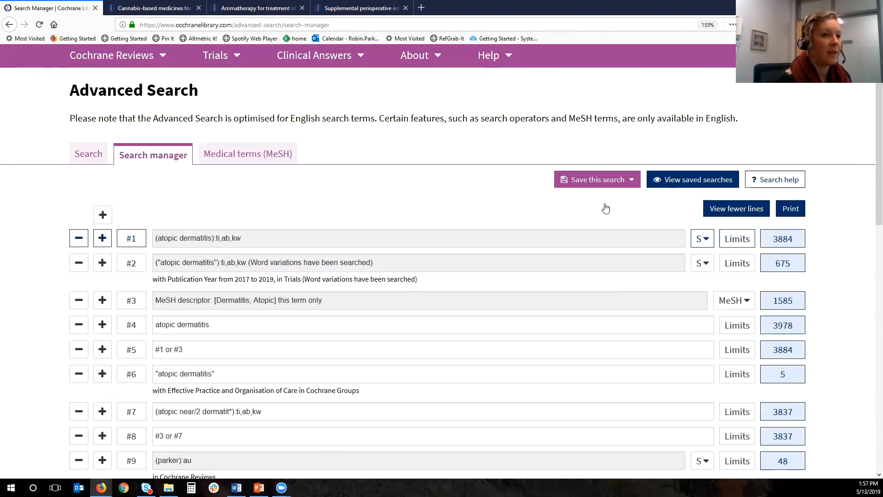
left_click(694, 181)
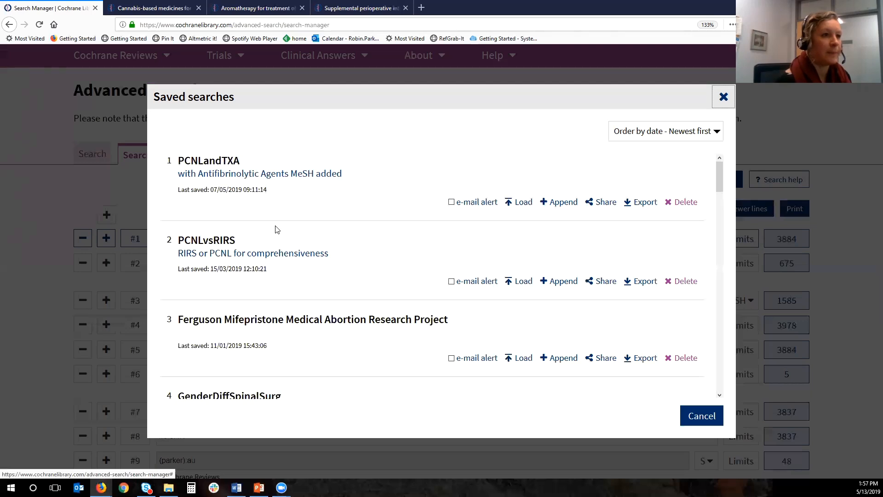
left_click(276, 225)
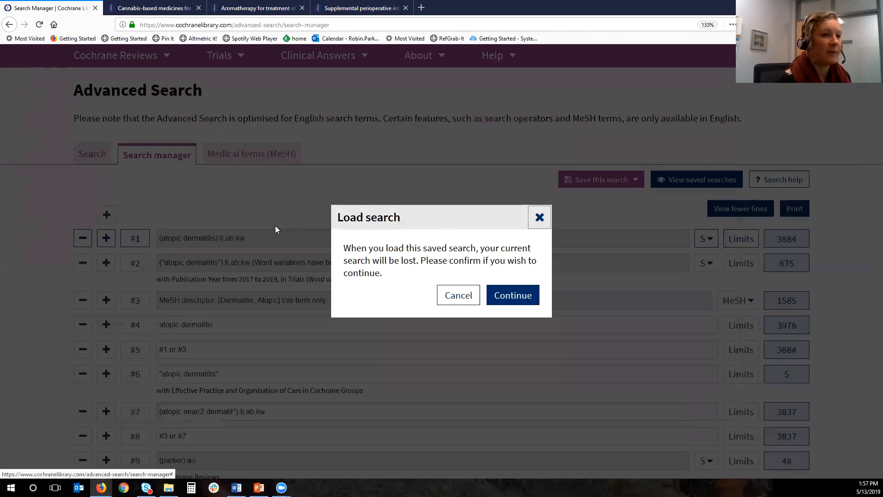
left_click(275, 225)
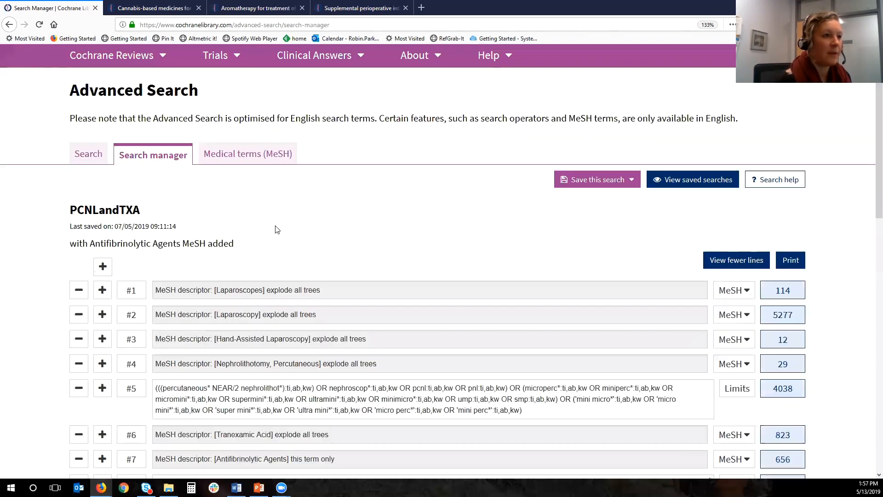
scroll(277, 229, "down", 4)
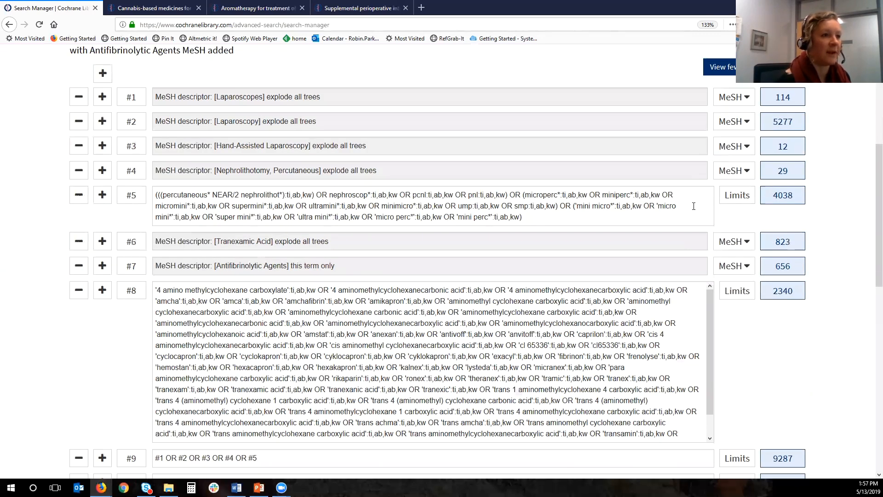
- Review the lines of the loaded PCNLandTXA search and display the Trials results for line #11
scroll(768, 436, "down", 2)
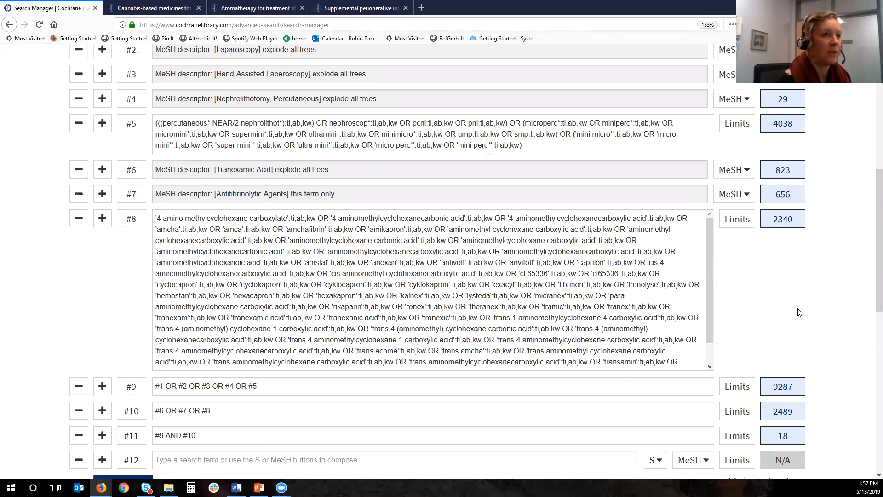
scroll(768, 283, "up", 6)
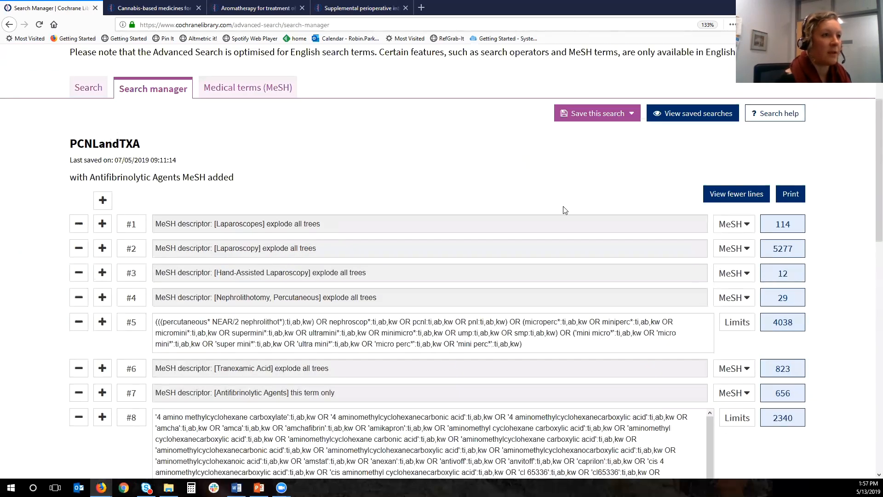
scroll(564, 210, "down", 10)
left_click(782, 171)
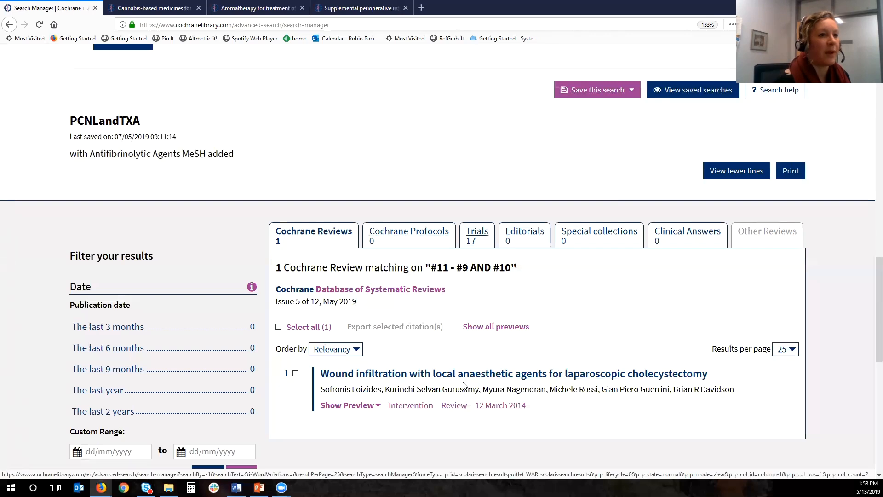
left_click(477, 236)
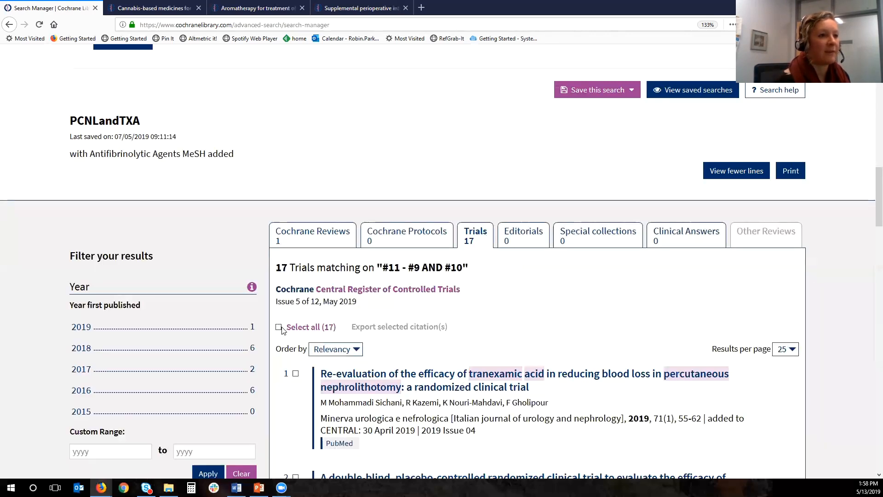
- Select all the trials found by line #11 and open the export options for the selected citations
left_click(278, 328)
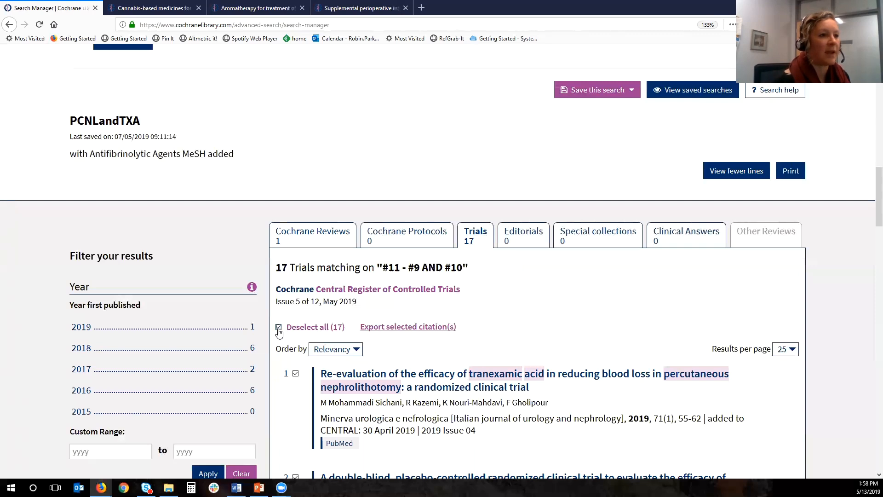
key("Tab")
key("Return")
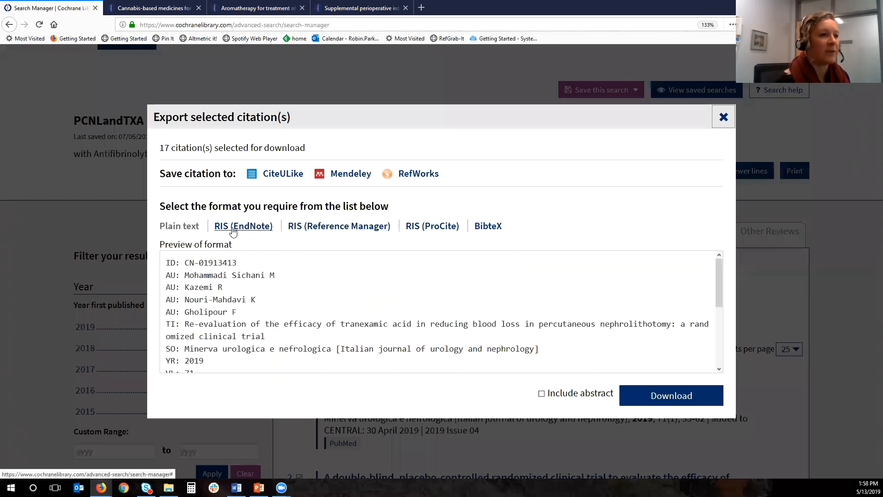
- Set the citation export to RIS (Reference Manager) with abstracts included, request the download and cancel the file-opening dialog
left_click(312, 228)
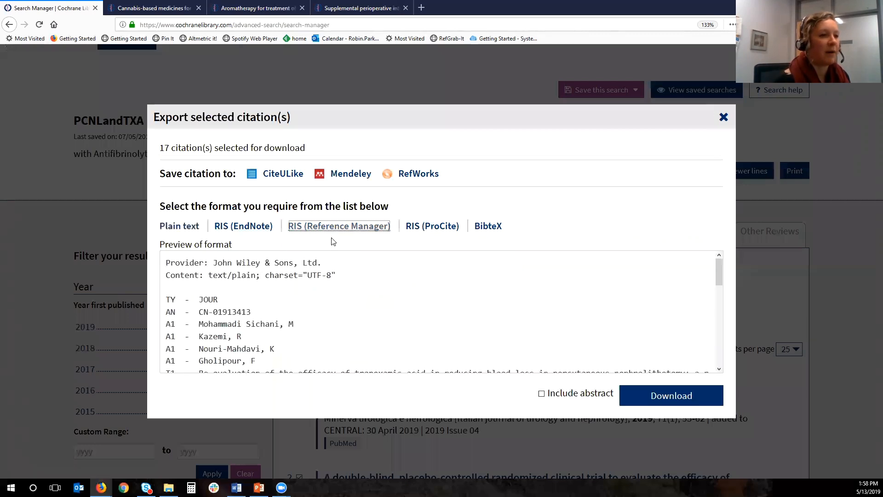
left_click(541, 394)
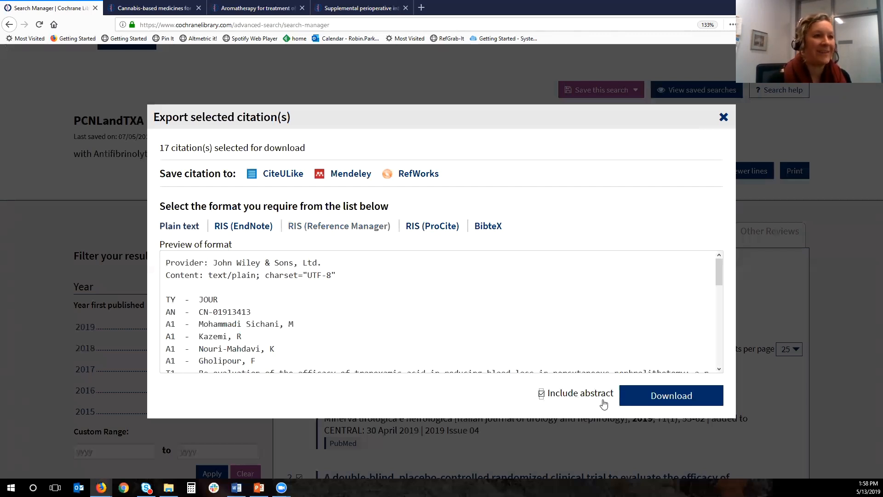
left_click(655, 398)
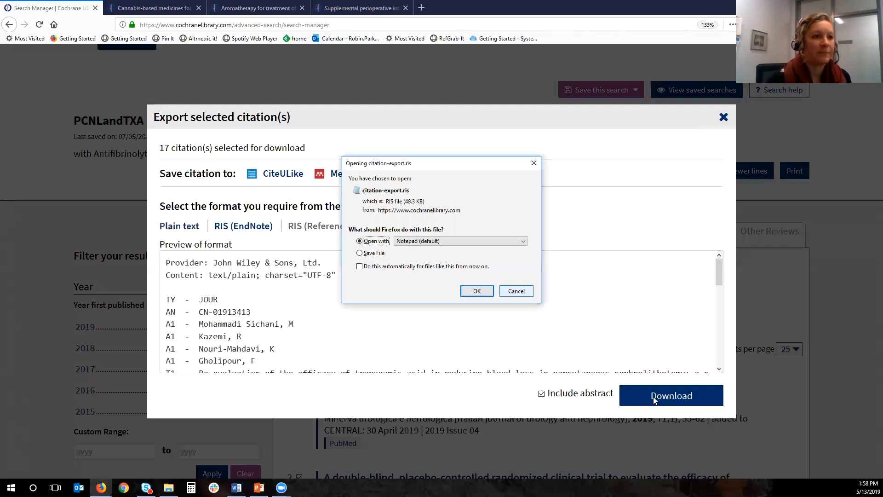
left_click(516, 291)
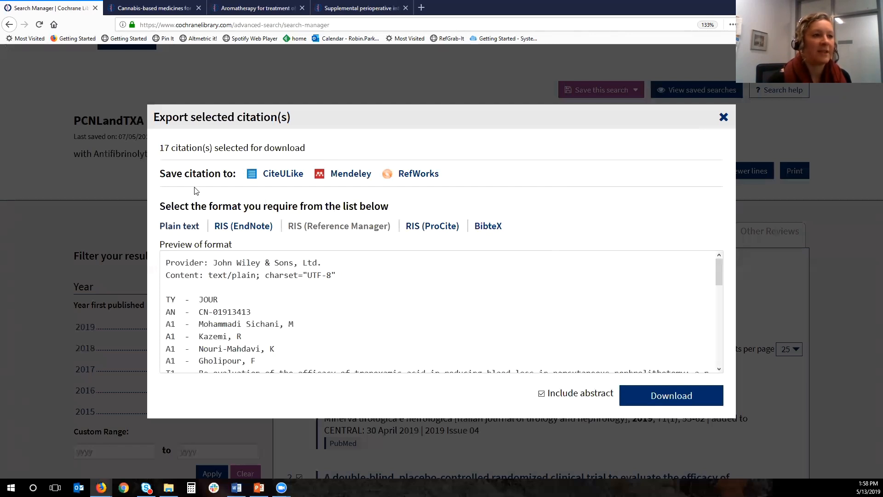
- Examine the Mendeley export option and its RIS format preview, and close the citation export dialog
left_click(321, 176)
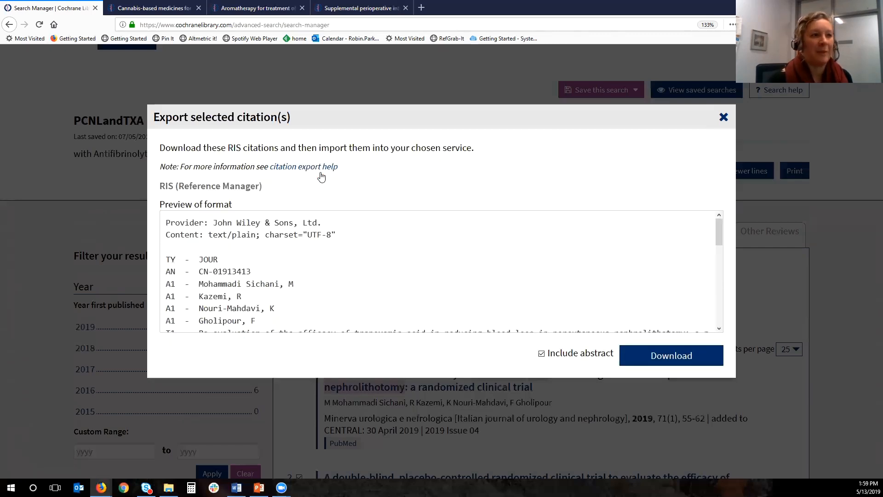
scroll(321, 177, "down", 2)
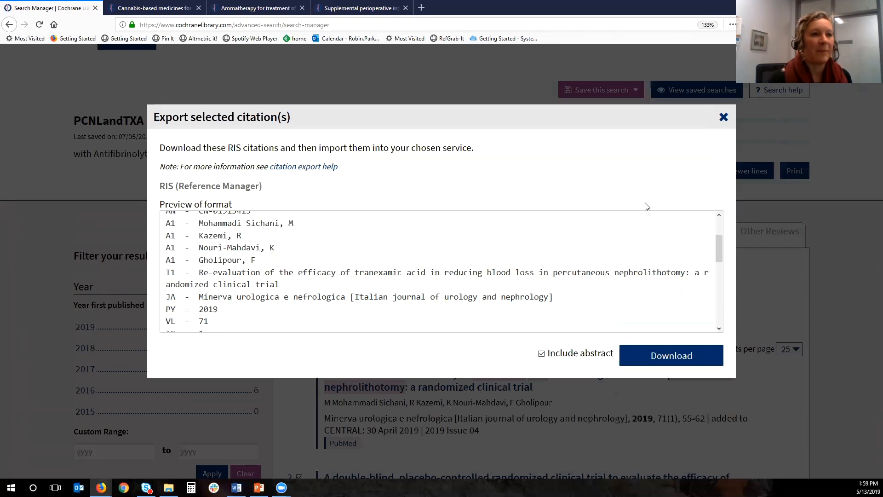
left_click(722, 121)
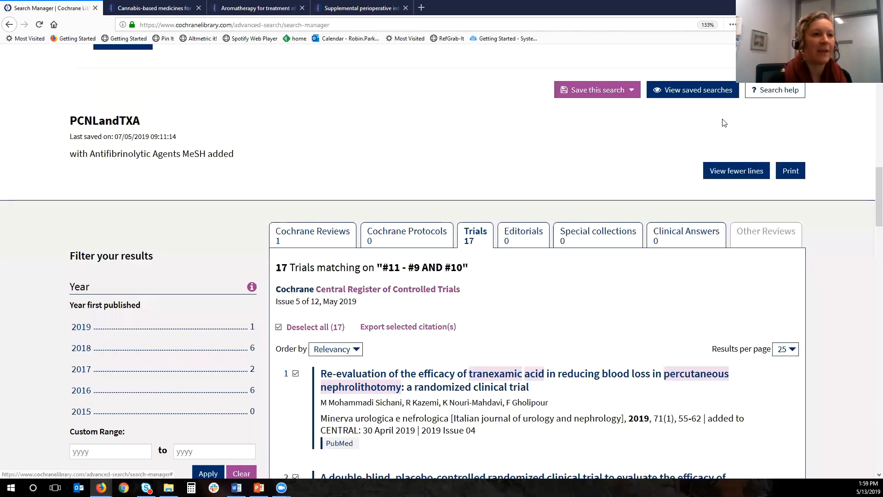